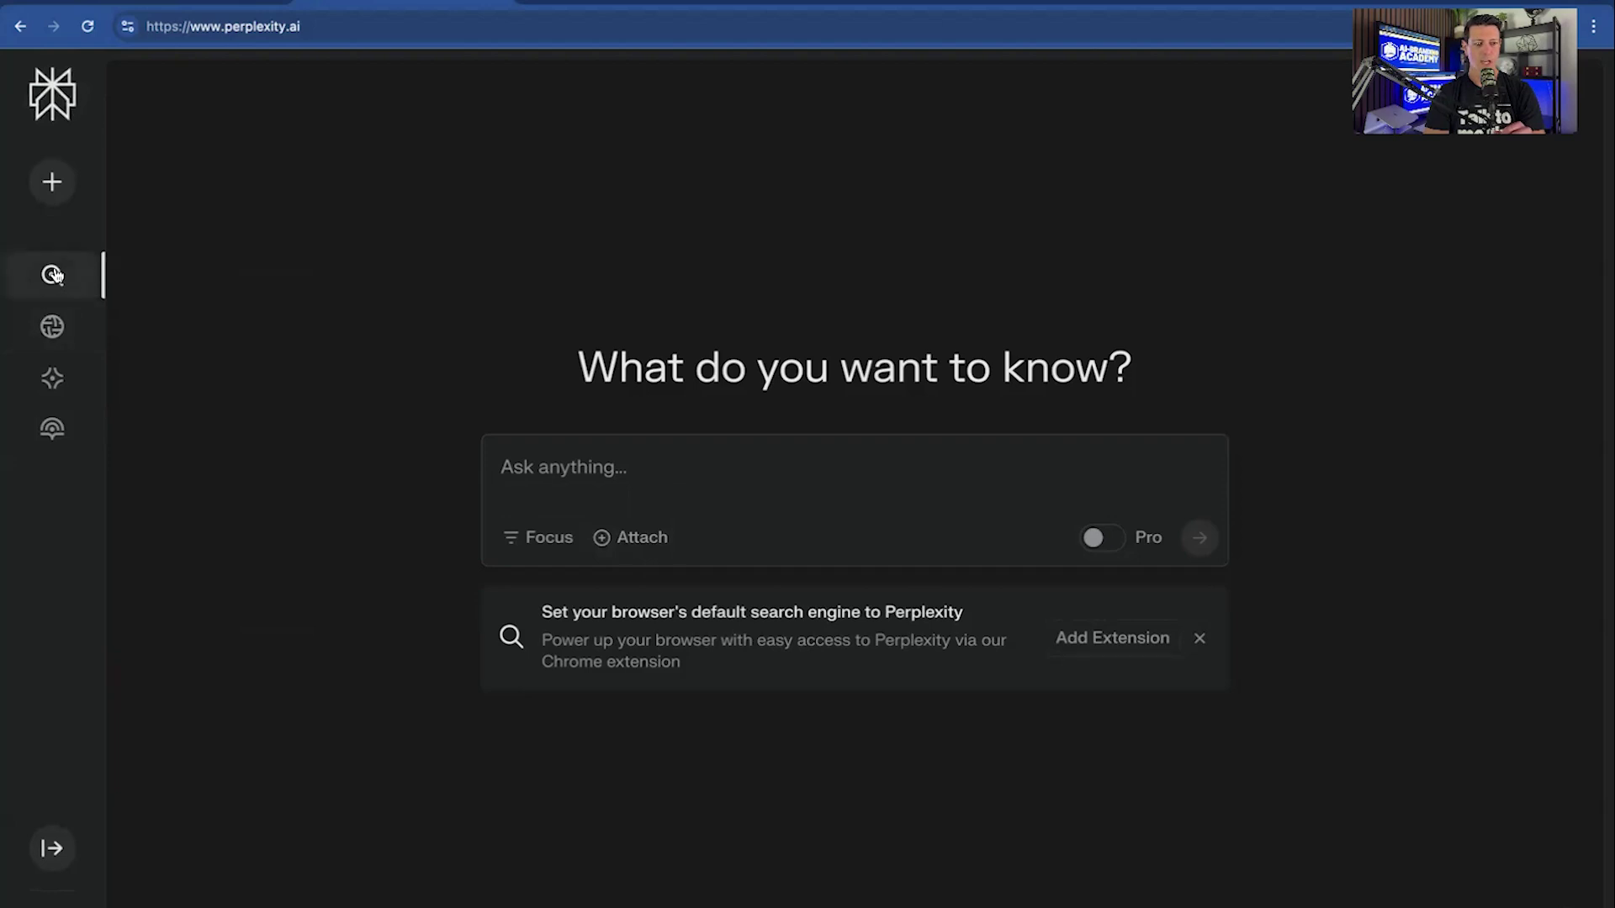
- Browse the Discover news feed stories, scrolling down and then back to the top
left_click(52, 326)
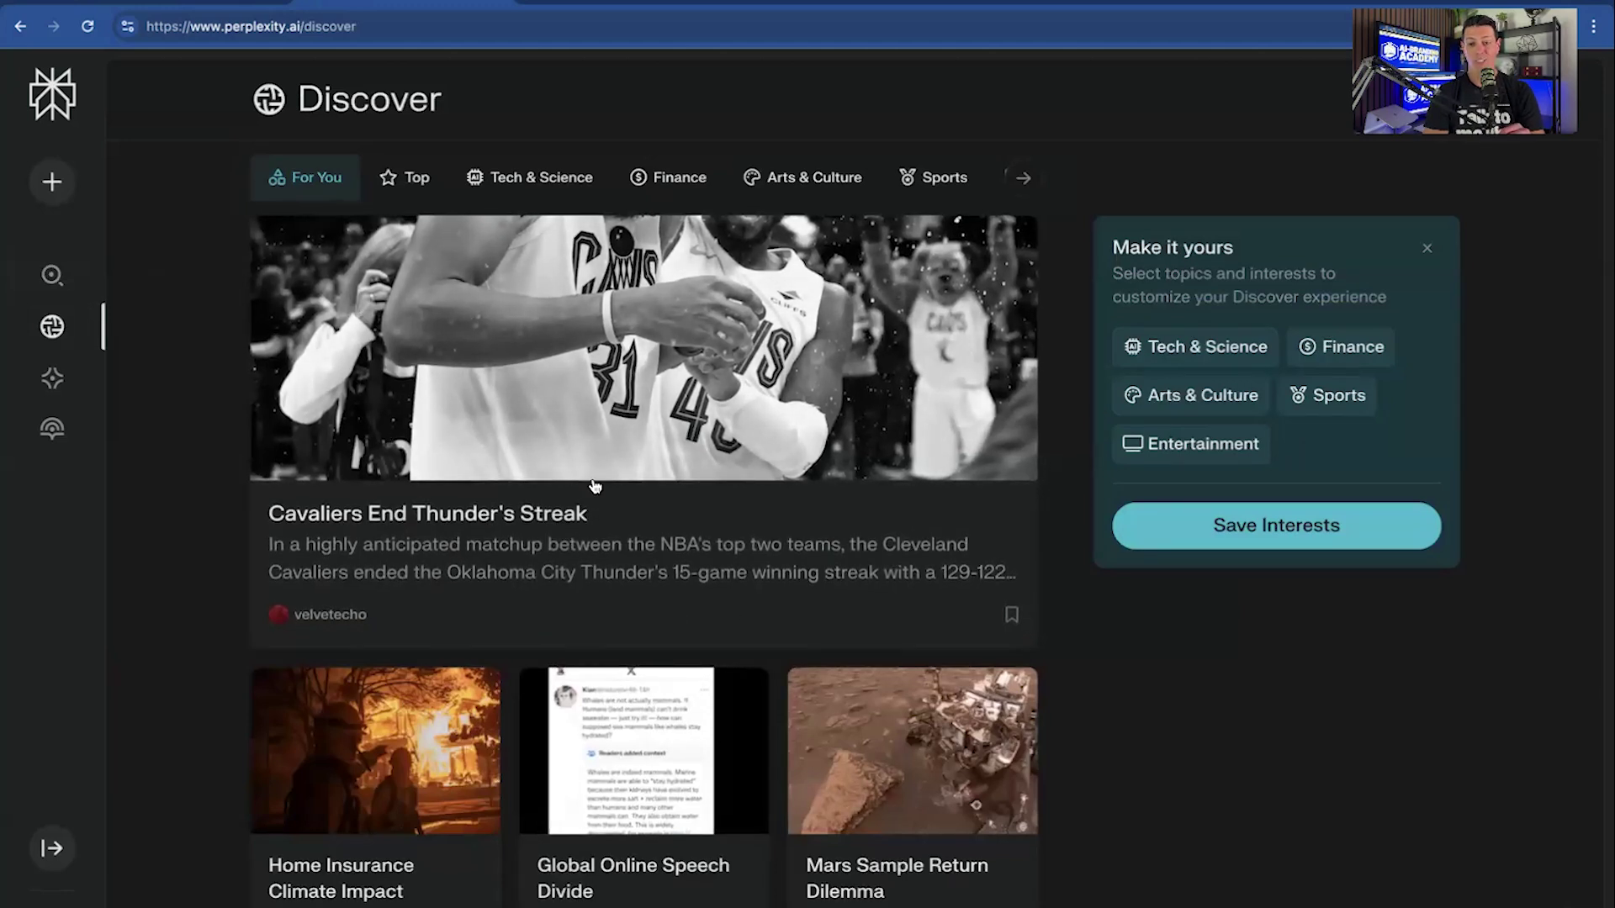
scroll(945, 697, "down", 10)
scroll(945, 697, "down", 15)
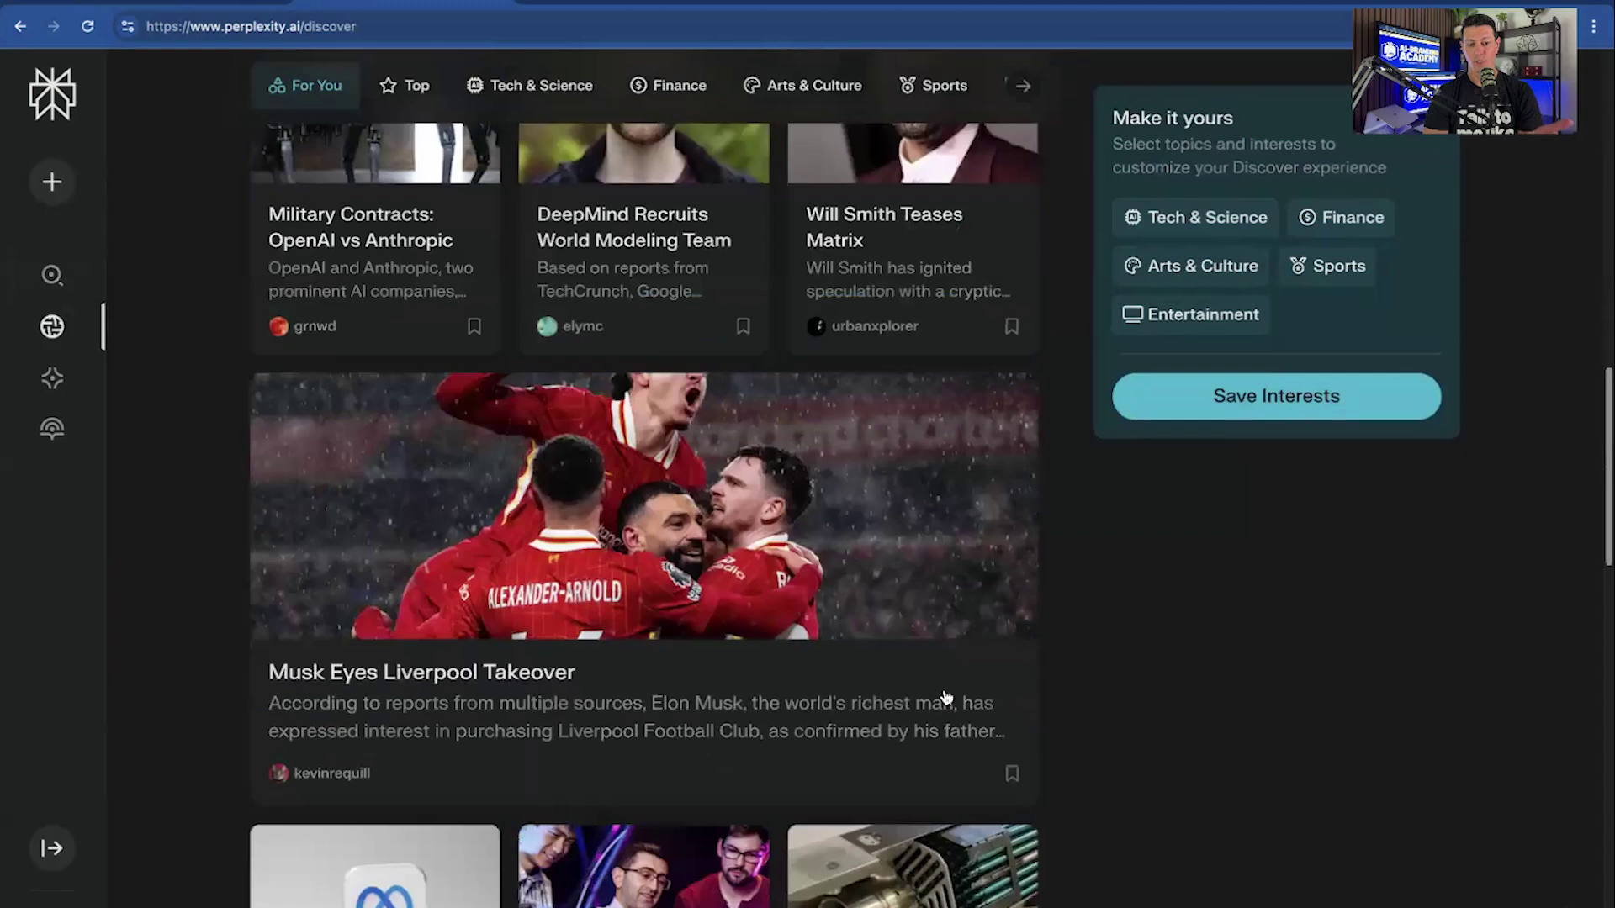
scroll(945, 697, "up", 20)
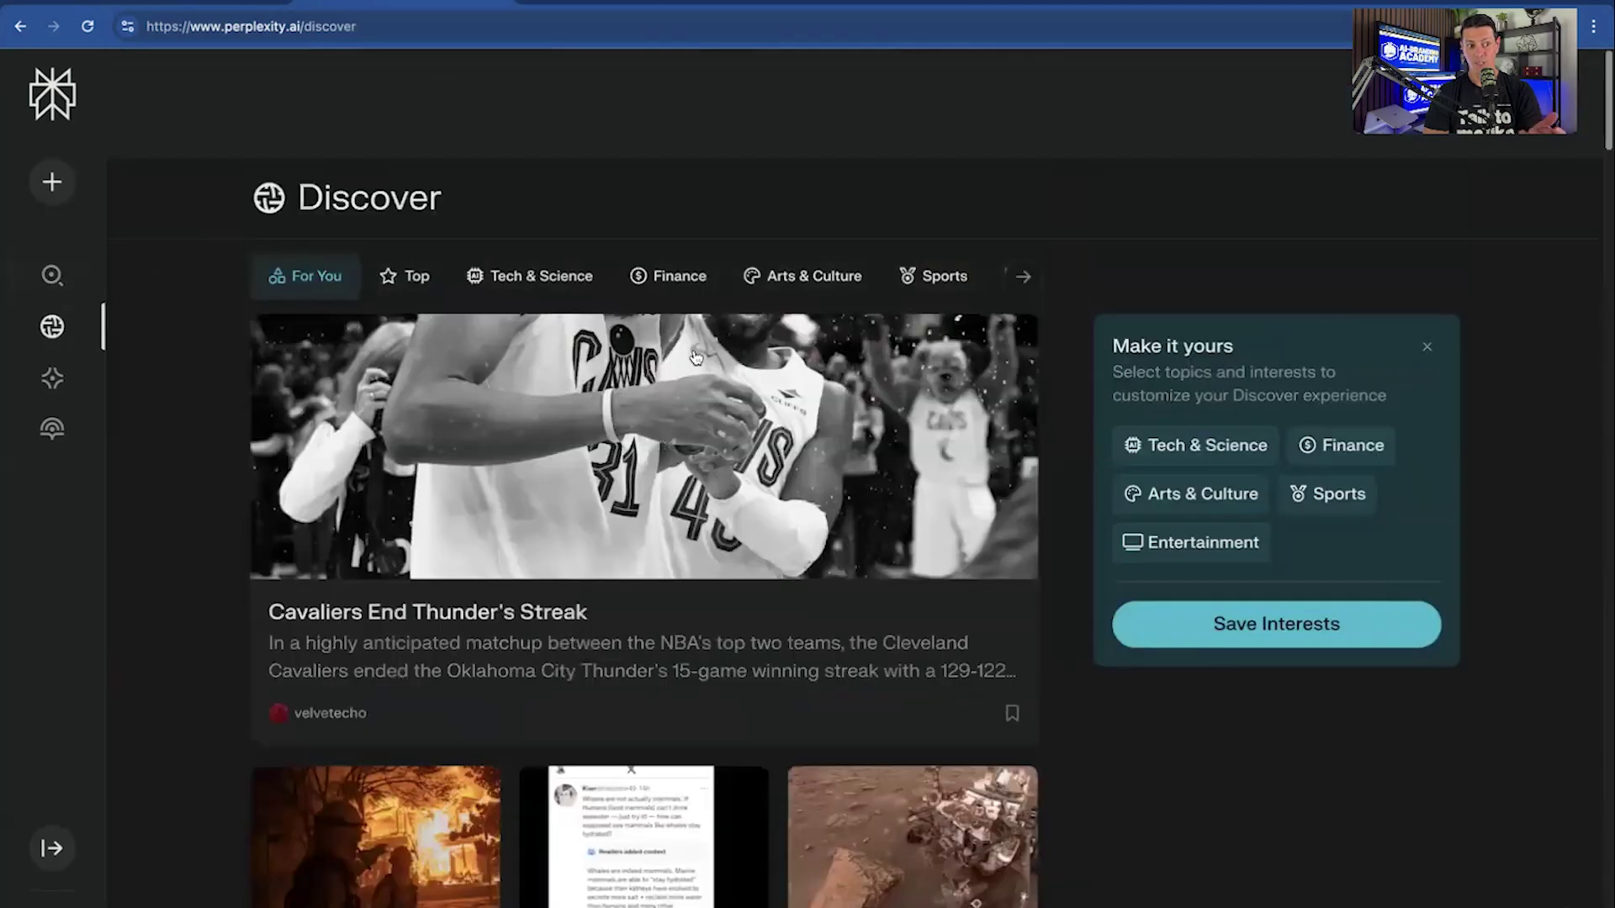
- Open the Daily AI News space from My Spaces and scroll to its earlier threads
left_click(52, 378)
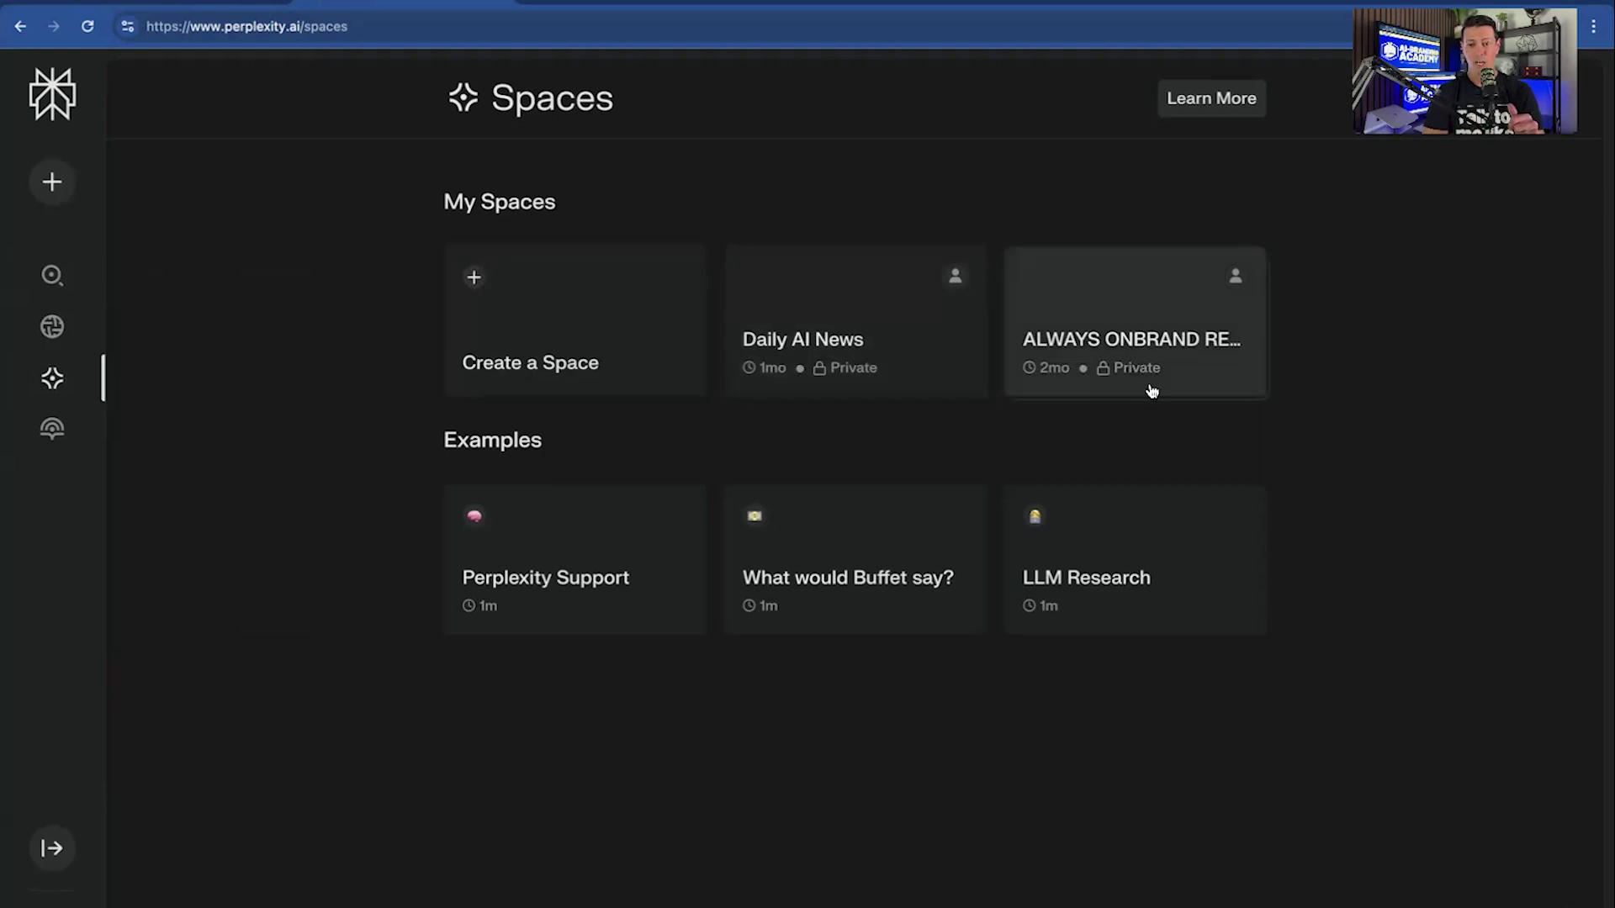
left_click(827, 328)
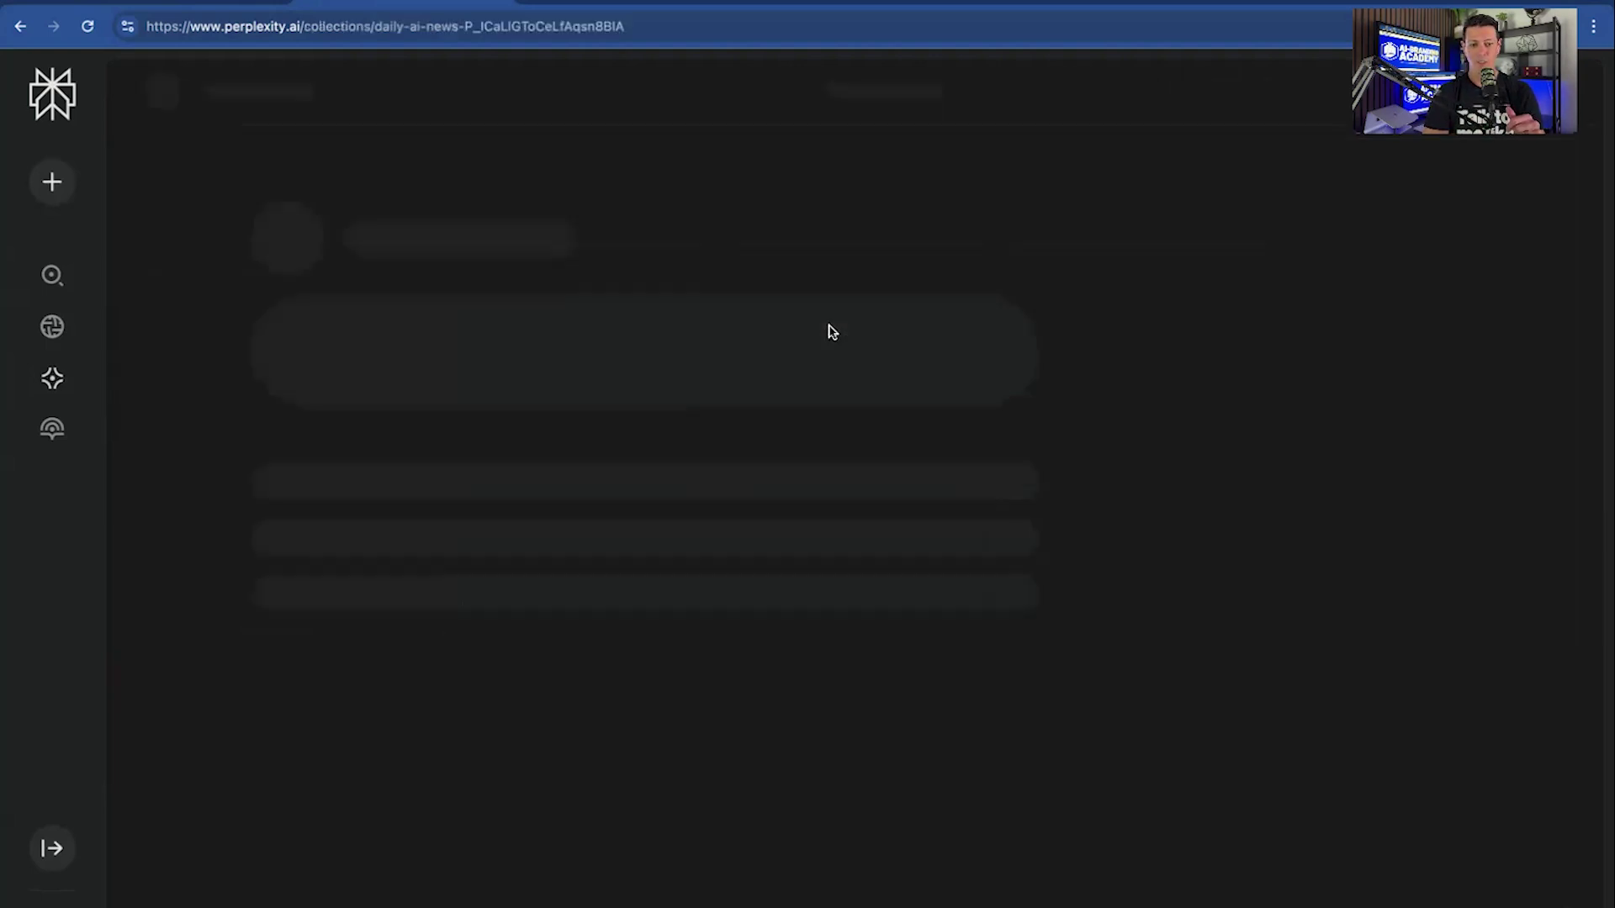
scroll(621, 549, "down", 1)
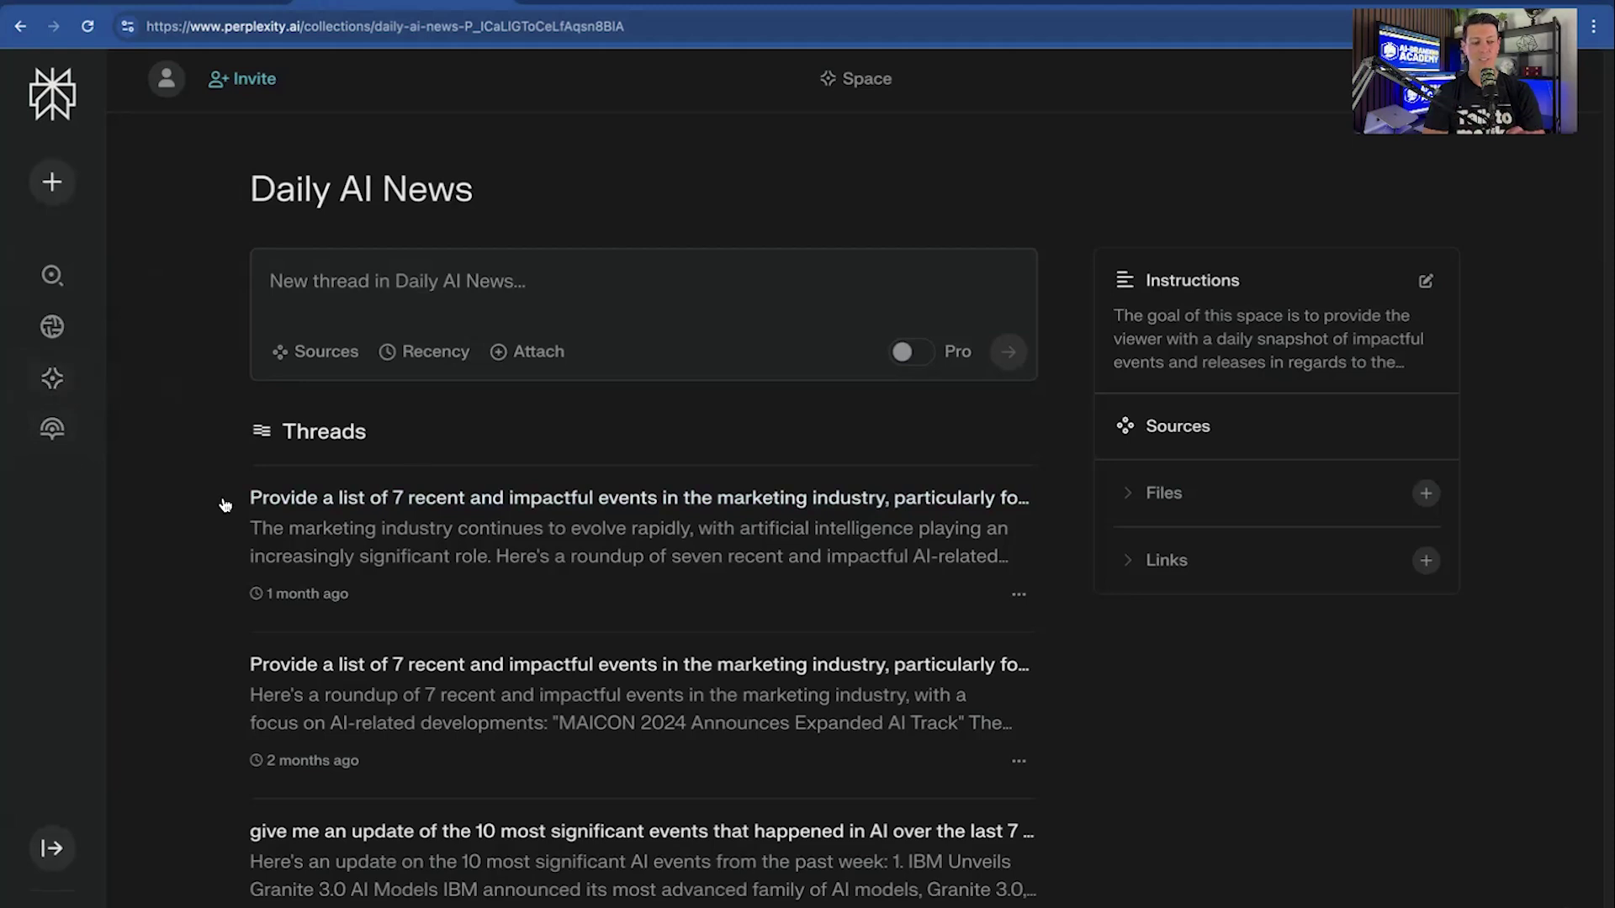
- Browse the Library's list of past threads
left_click(53, 435)
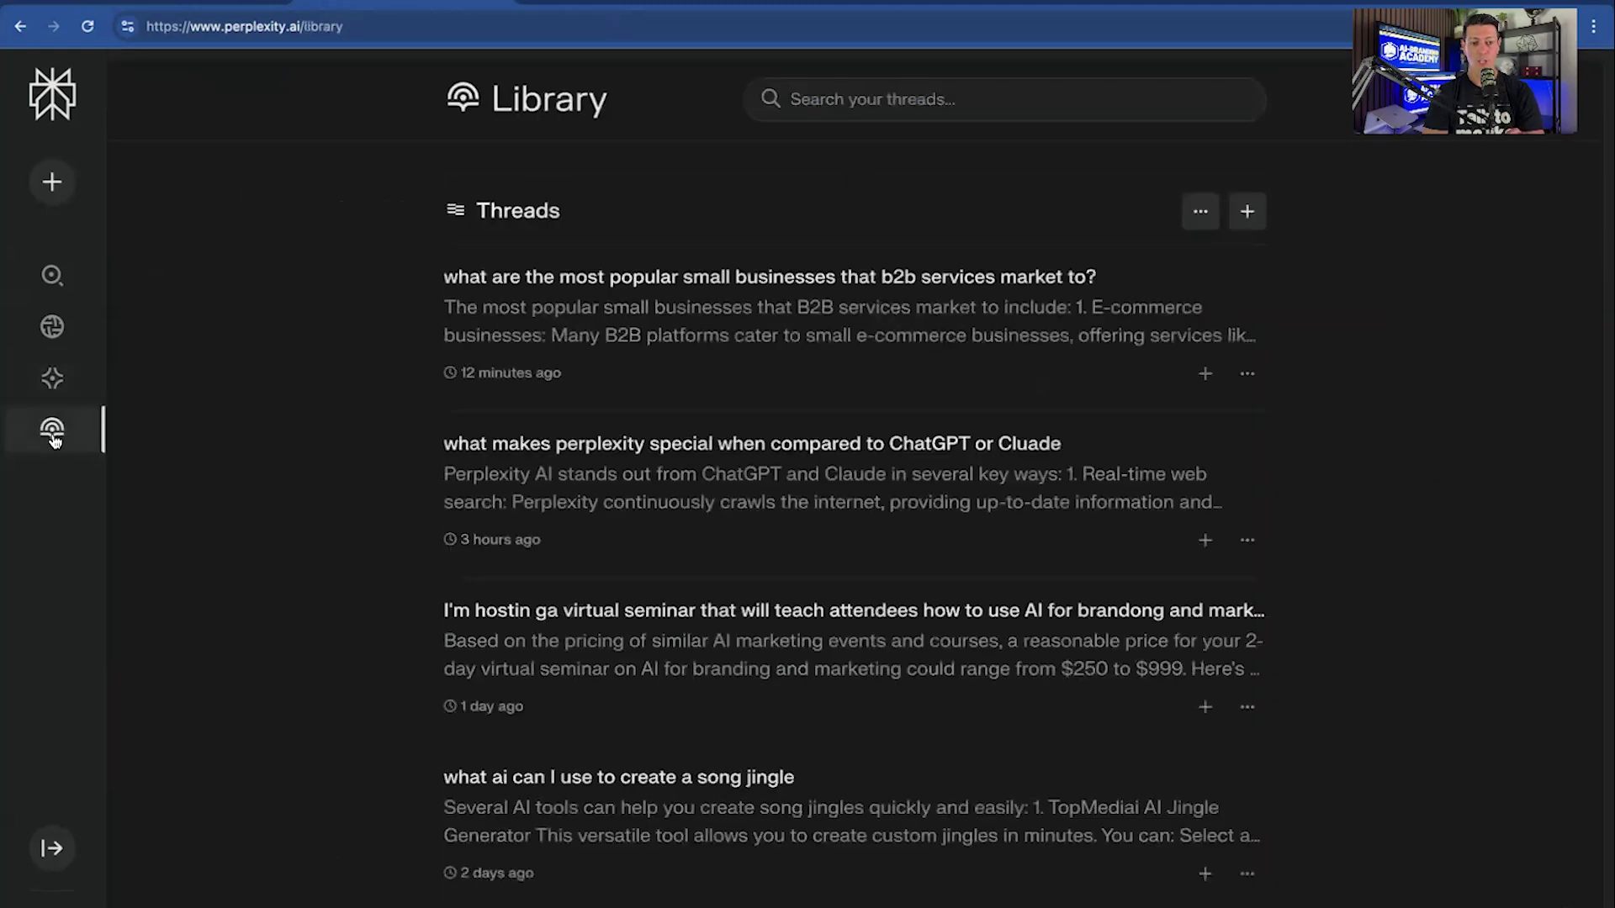
scroll(764, 465, "down", 15)
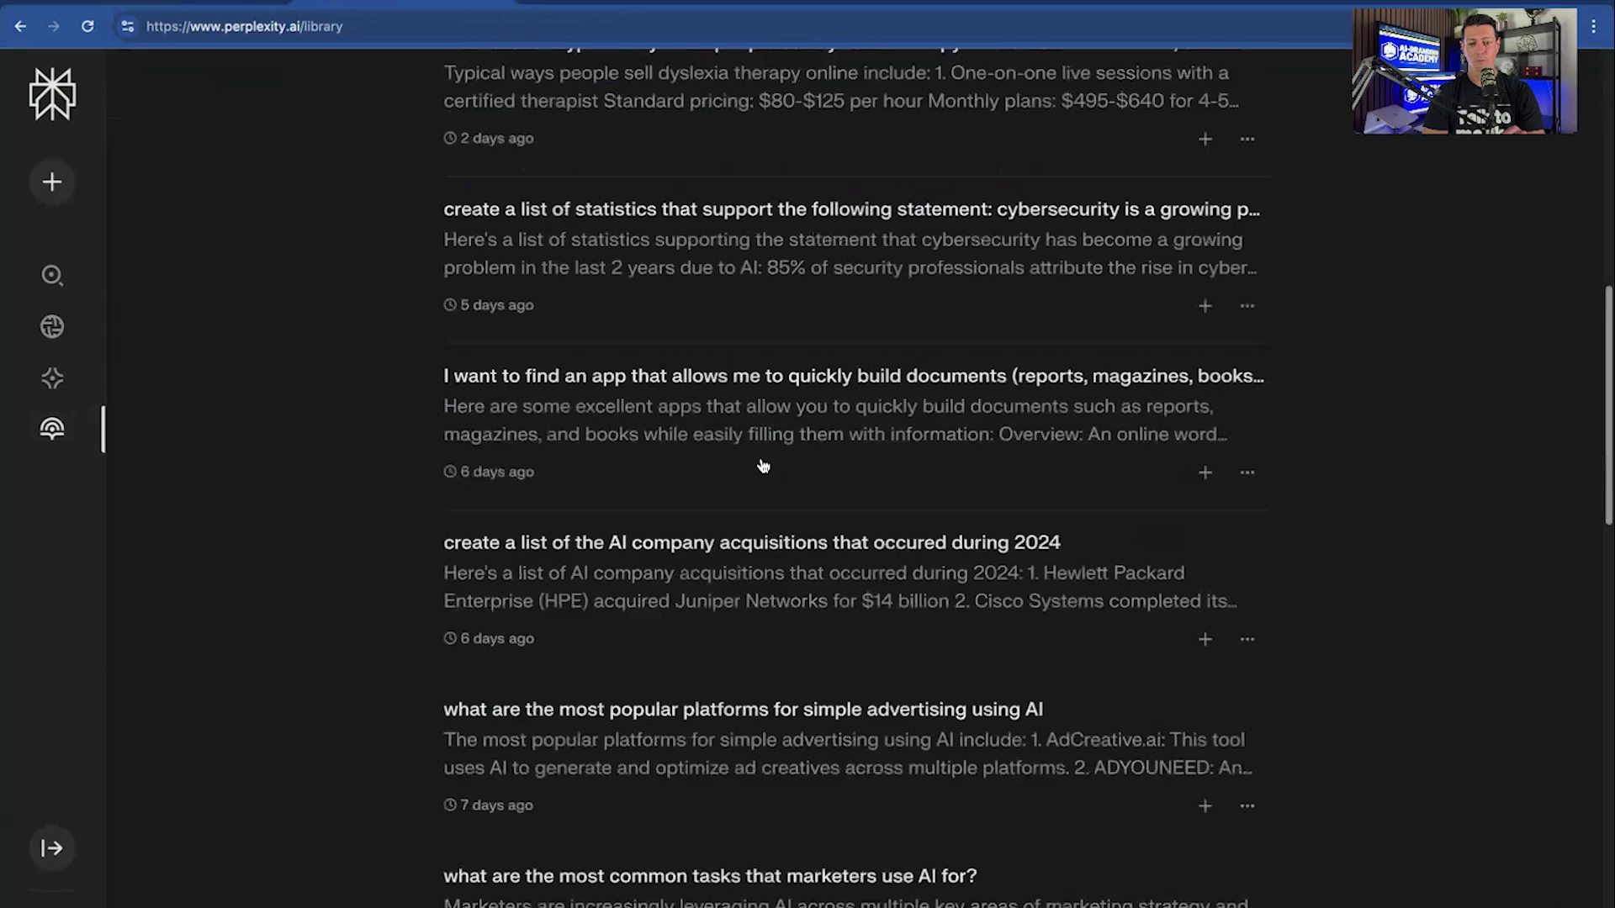
scroll(764, 465, "up", 6)
scroll(763, 465, "up", 6)
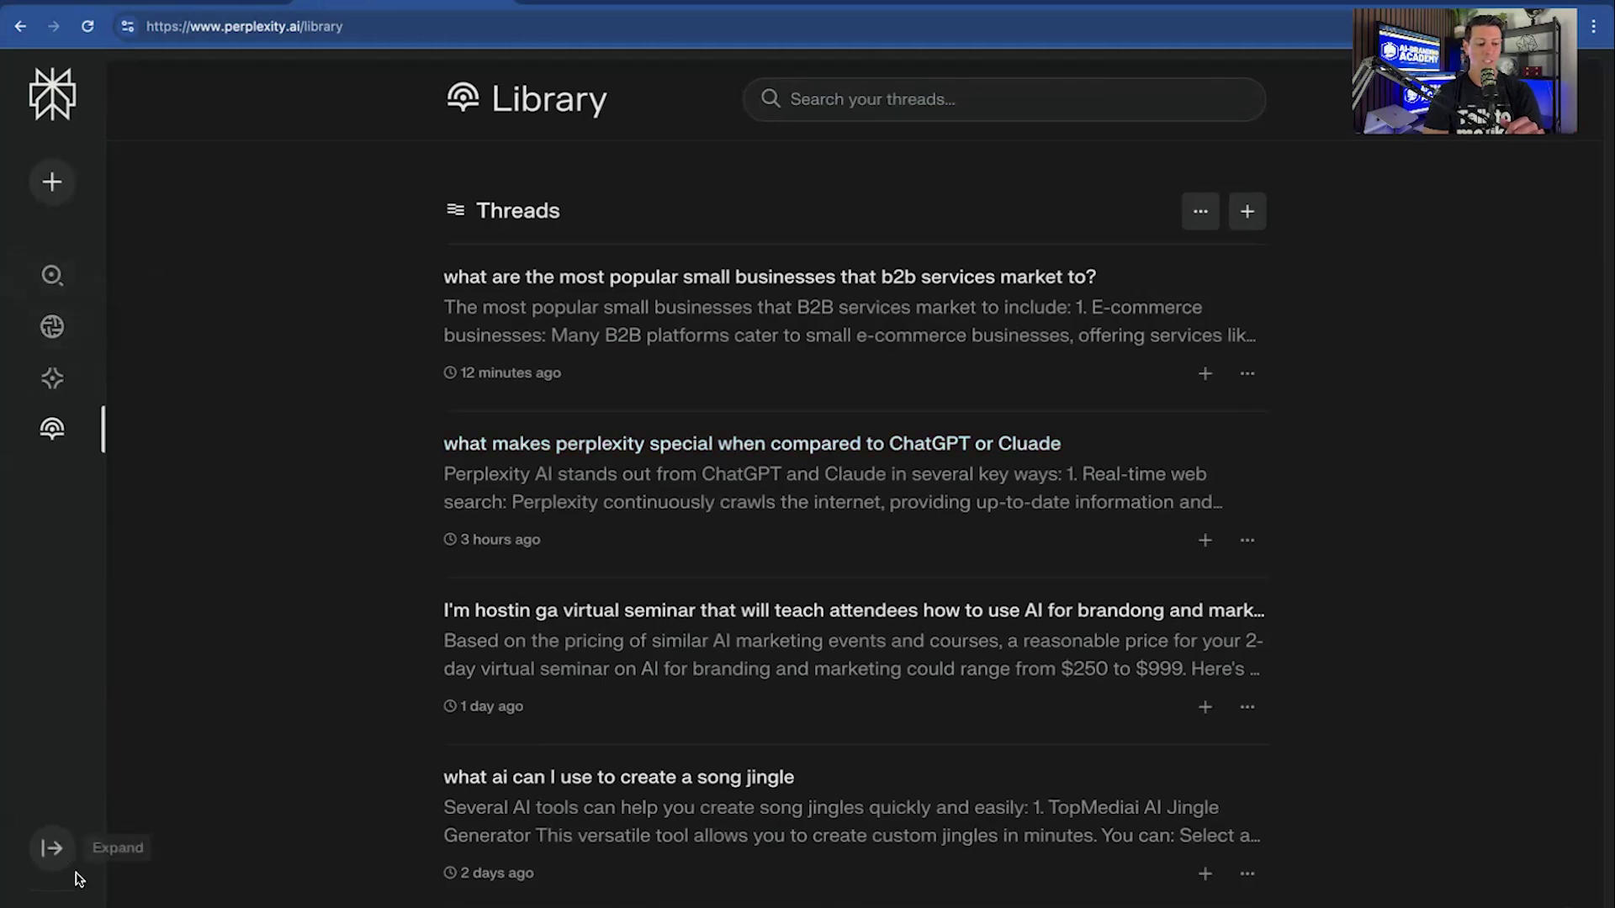
- Expand the sidebar to view recent threads, then return Home and collapse it to icons
left_click(53, 849)
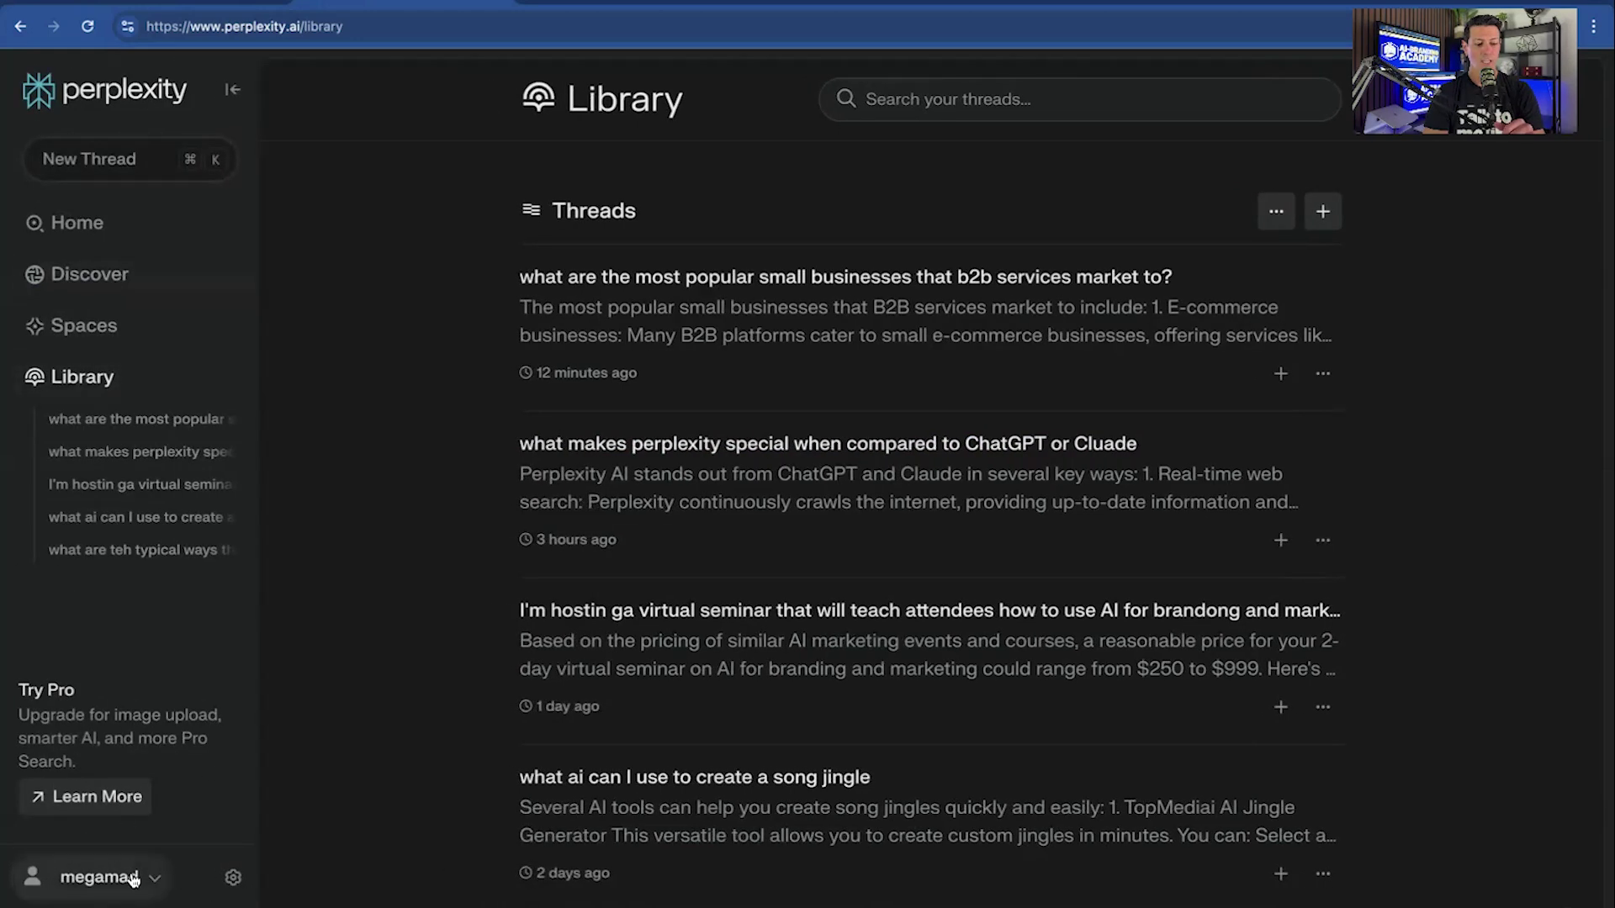
scroll(140, 877, "down", 7)
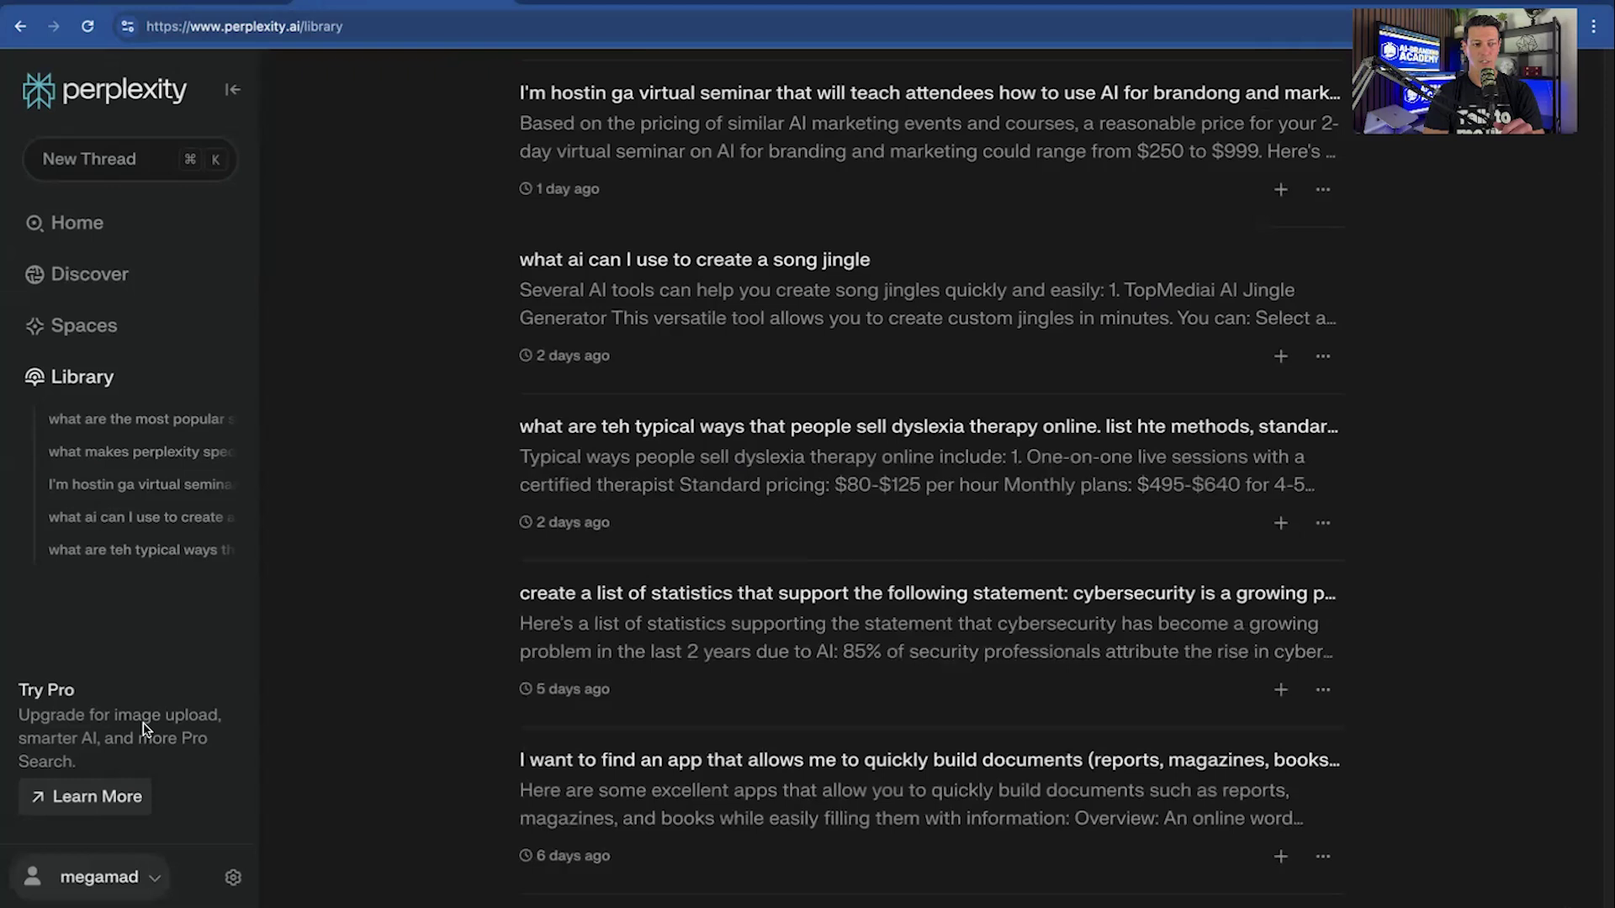
scroll(288, 522, "up", 3)
scroll(289, 522, "up", 5)
left_click(112, 226)
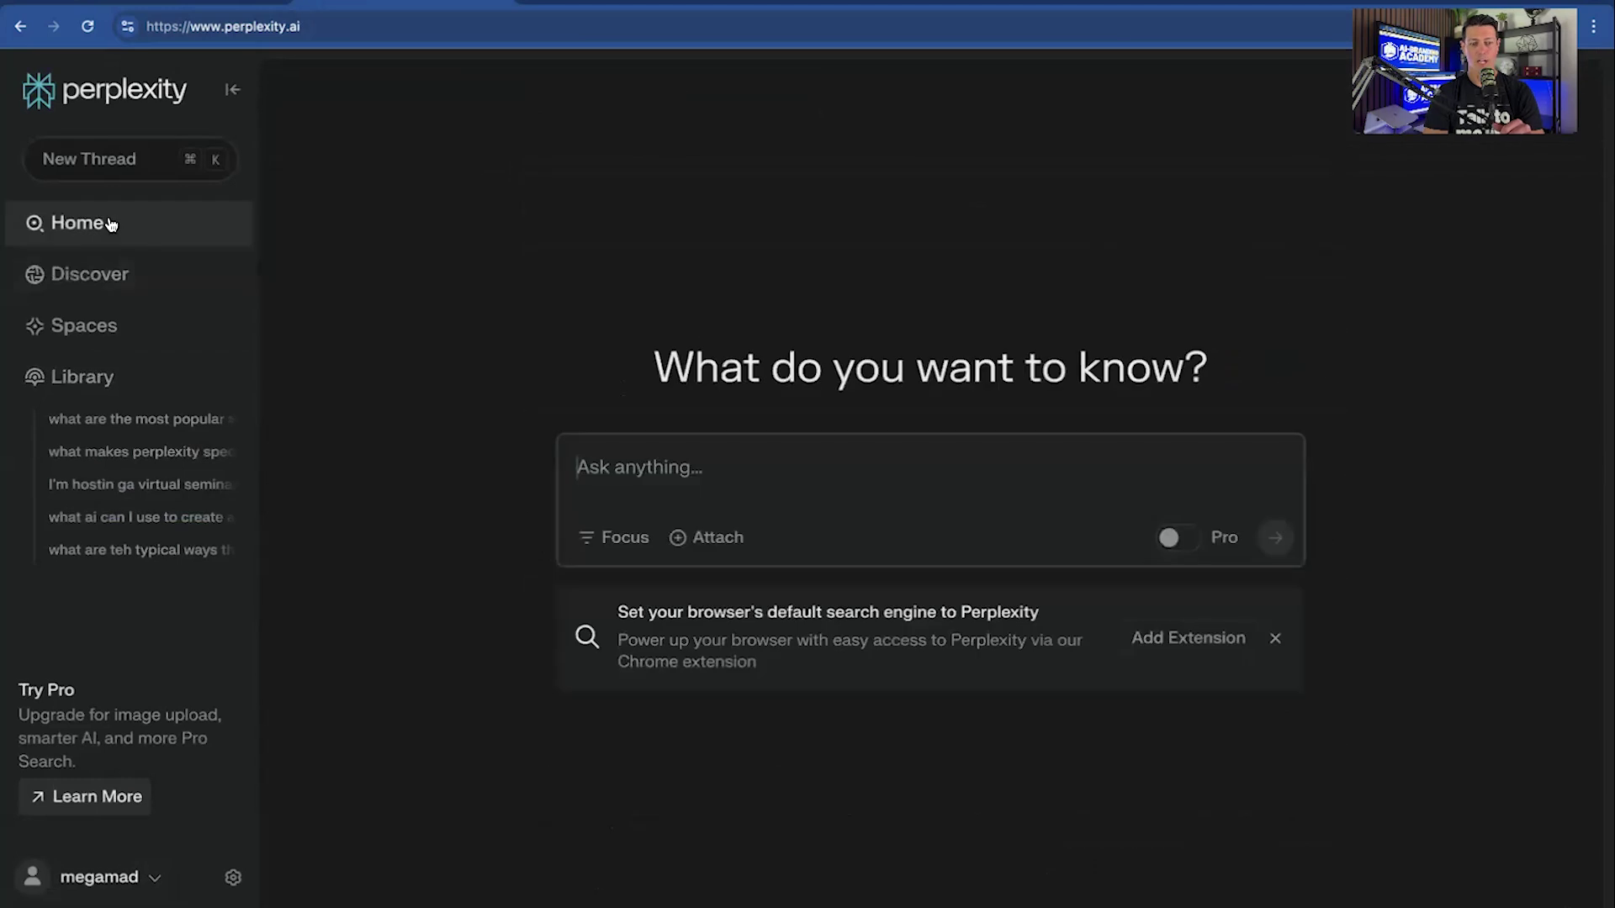
left_click(232, 89)
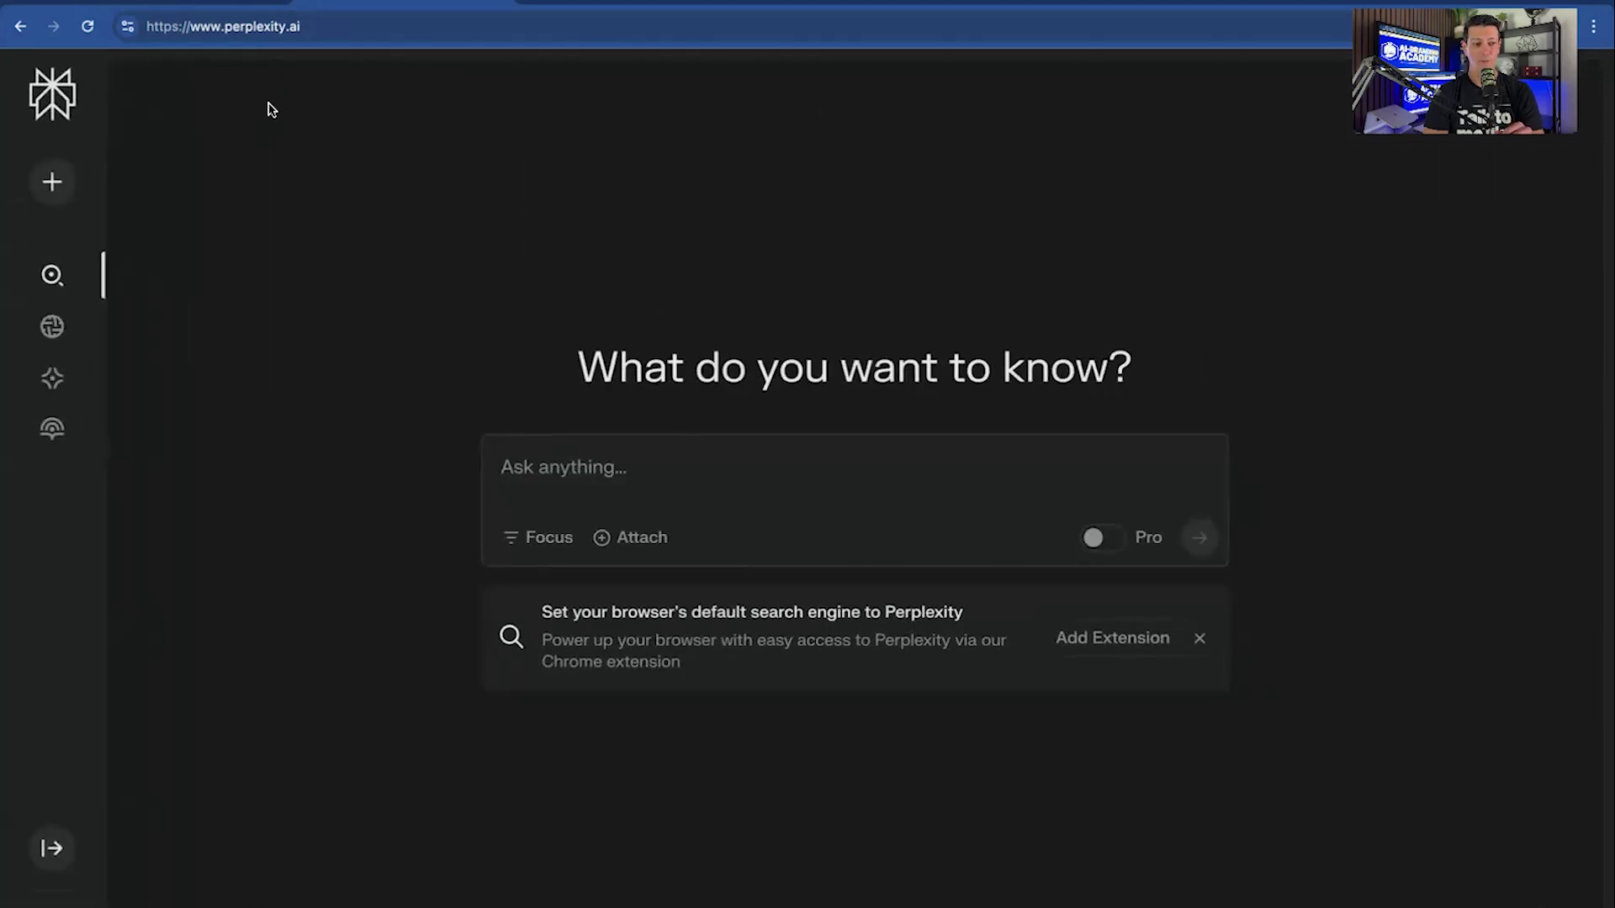
- Select the Basic Business Prospecting Prompt paragraph on the AI Branding Academy page, then return to Perplexity
left_click(227, 2)
double_click(513, 555)
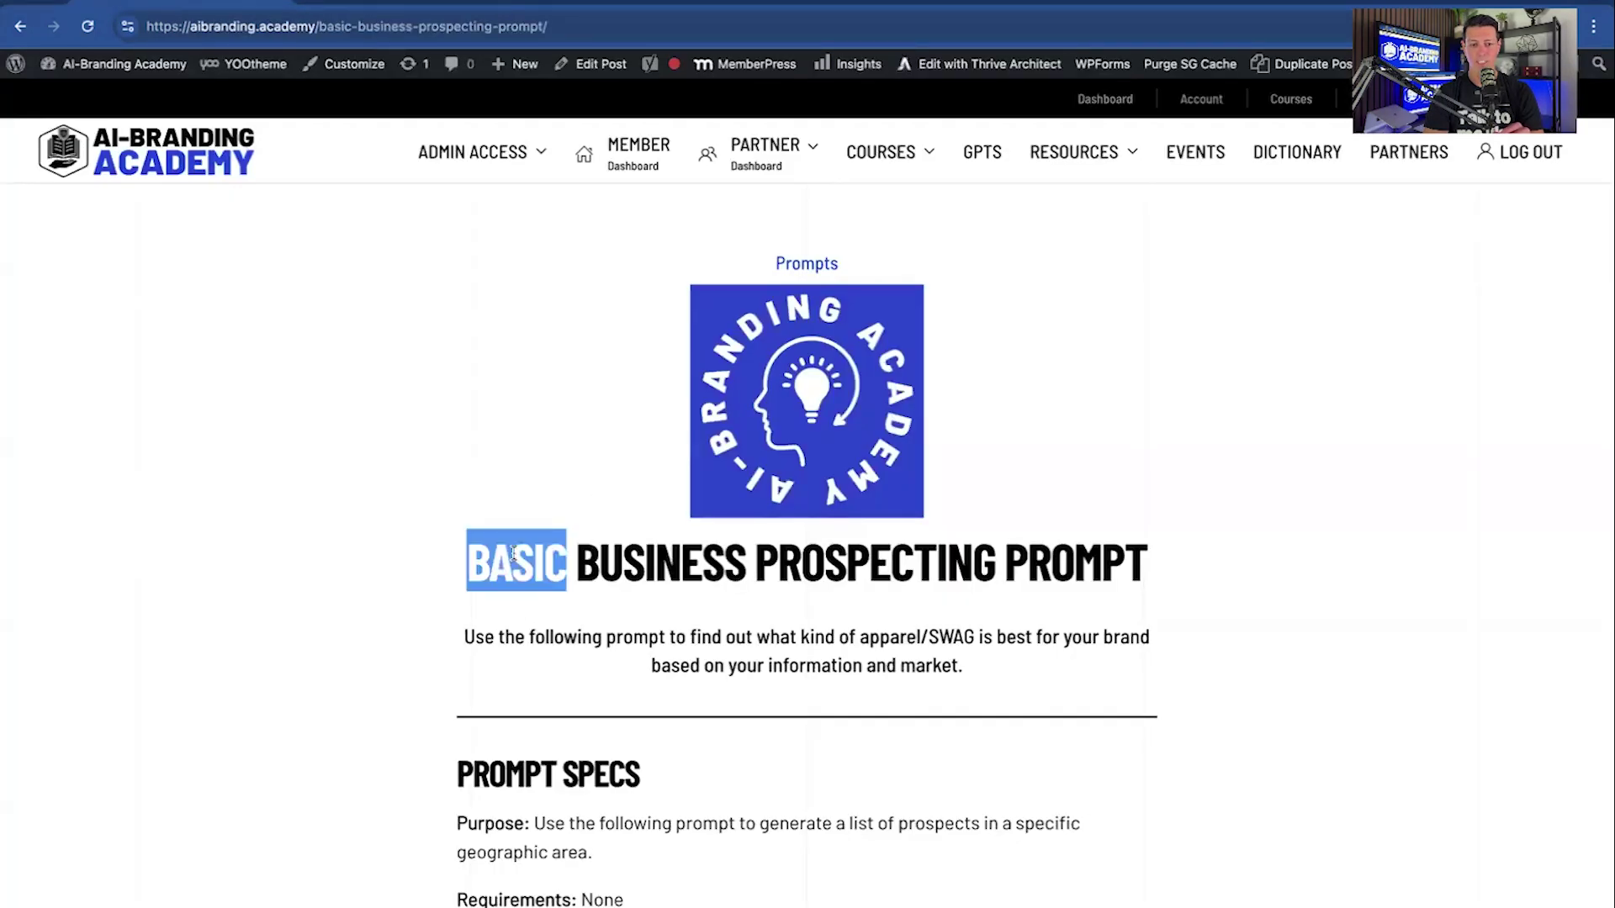
triple_click(513, 555)
scroll(582, 713, "down", 7)
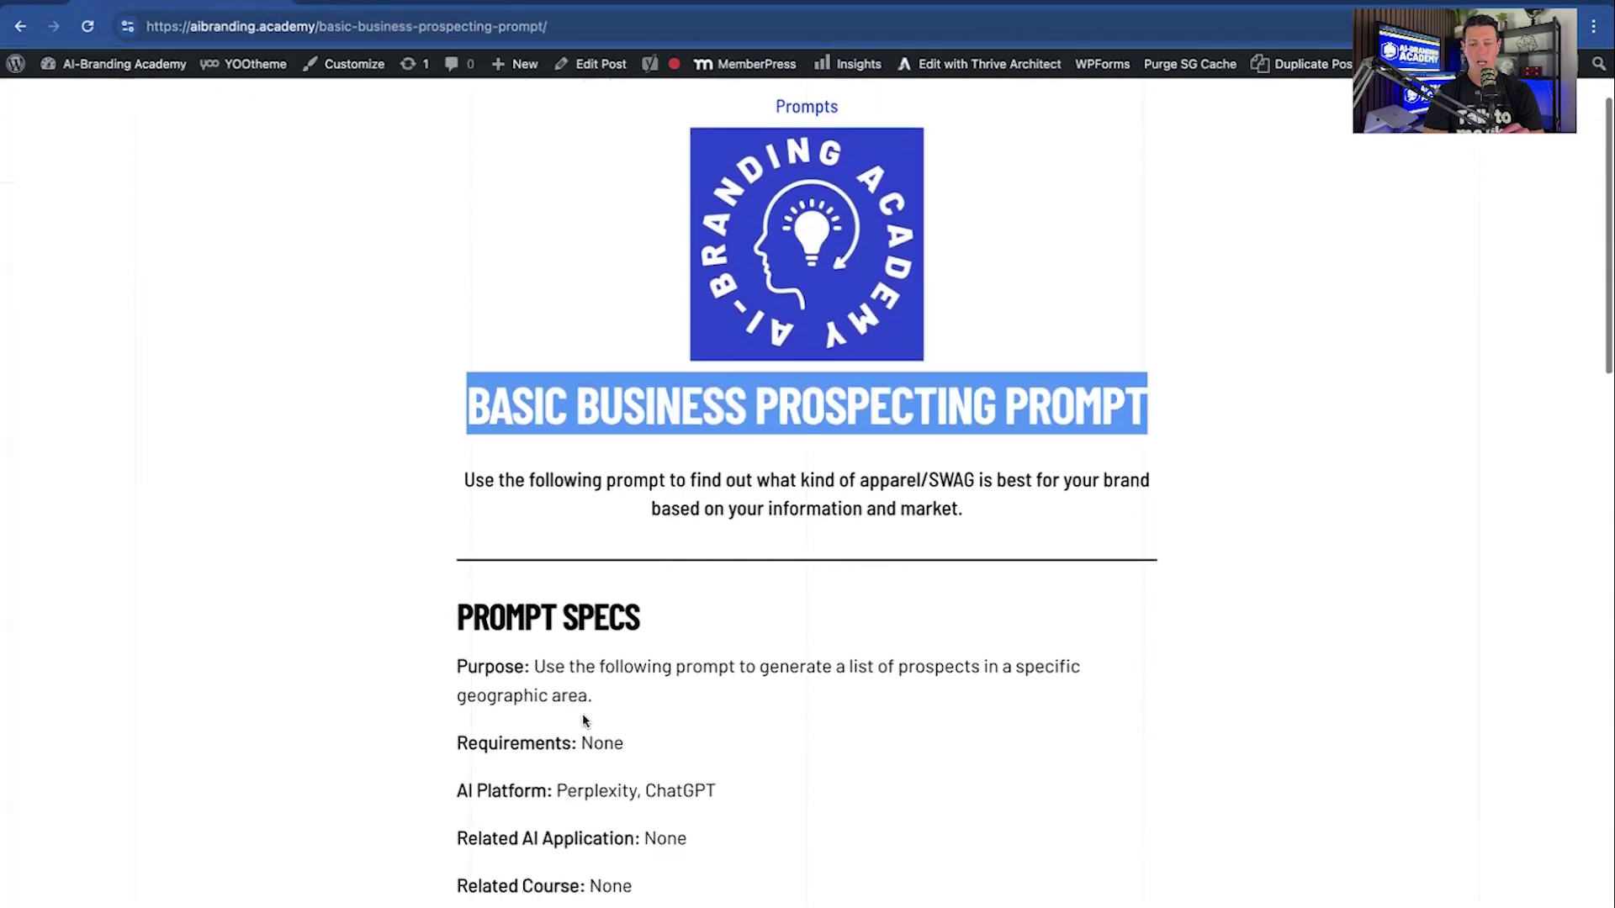
scroll(582, 713, "down", 3)
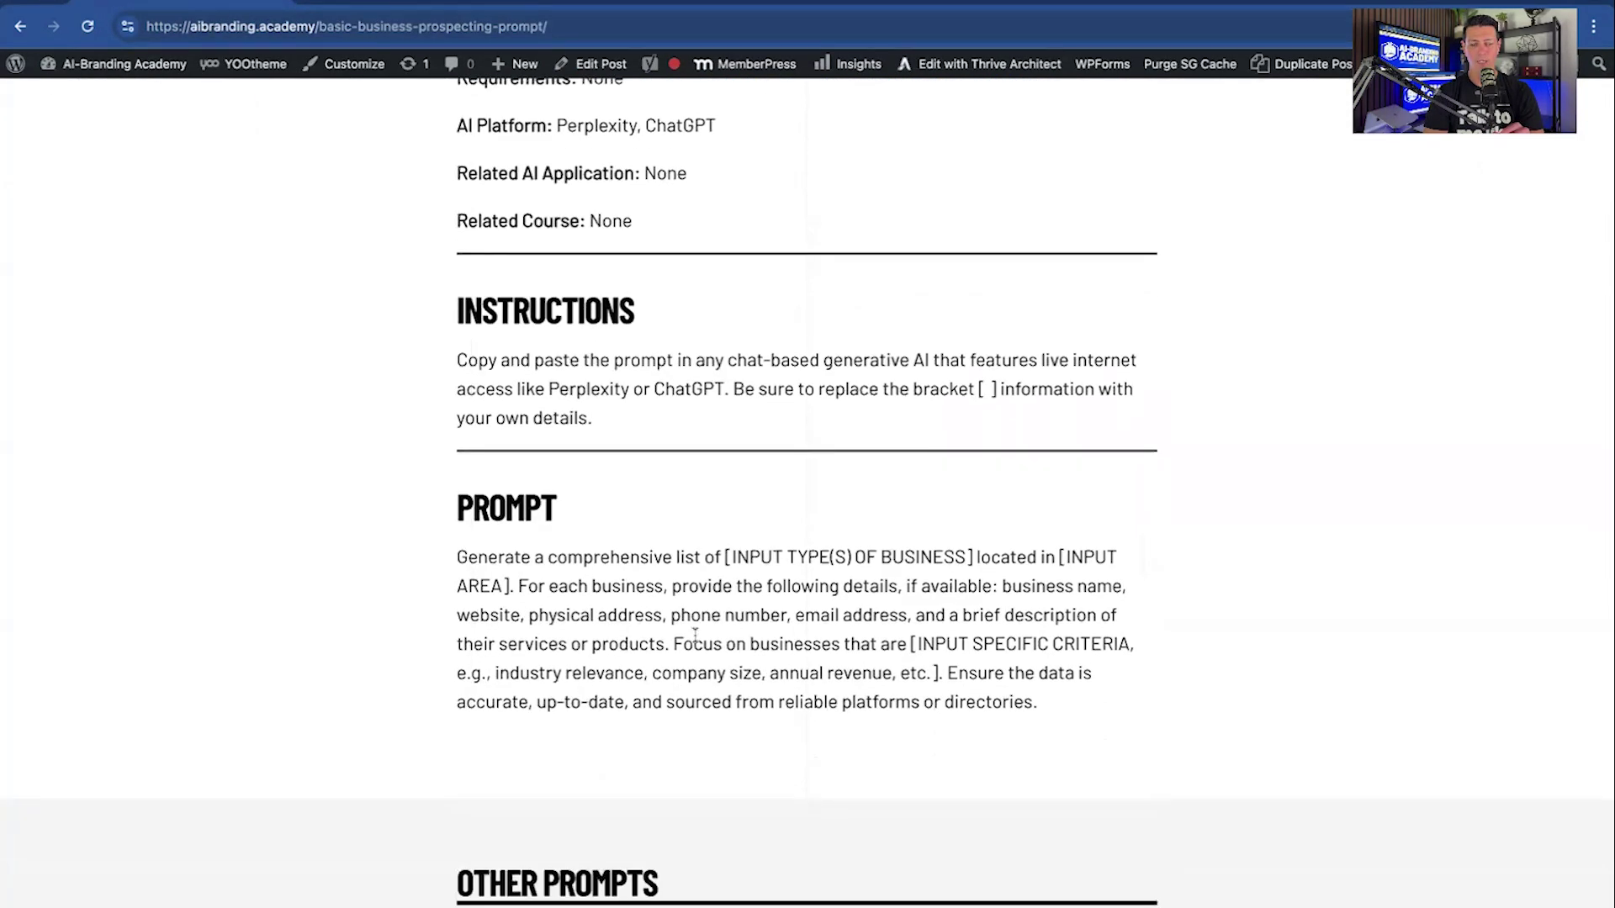
triple_click(709, 639)
key("super+c")
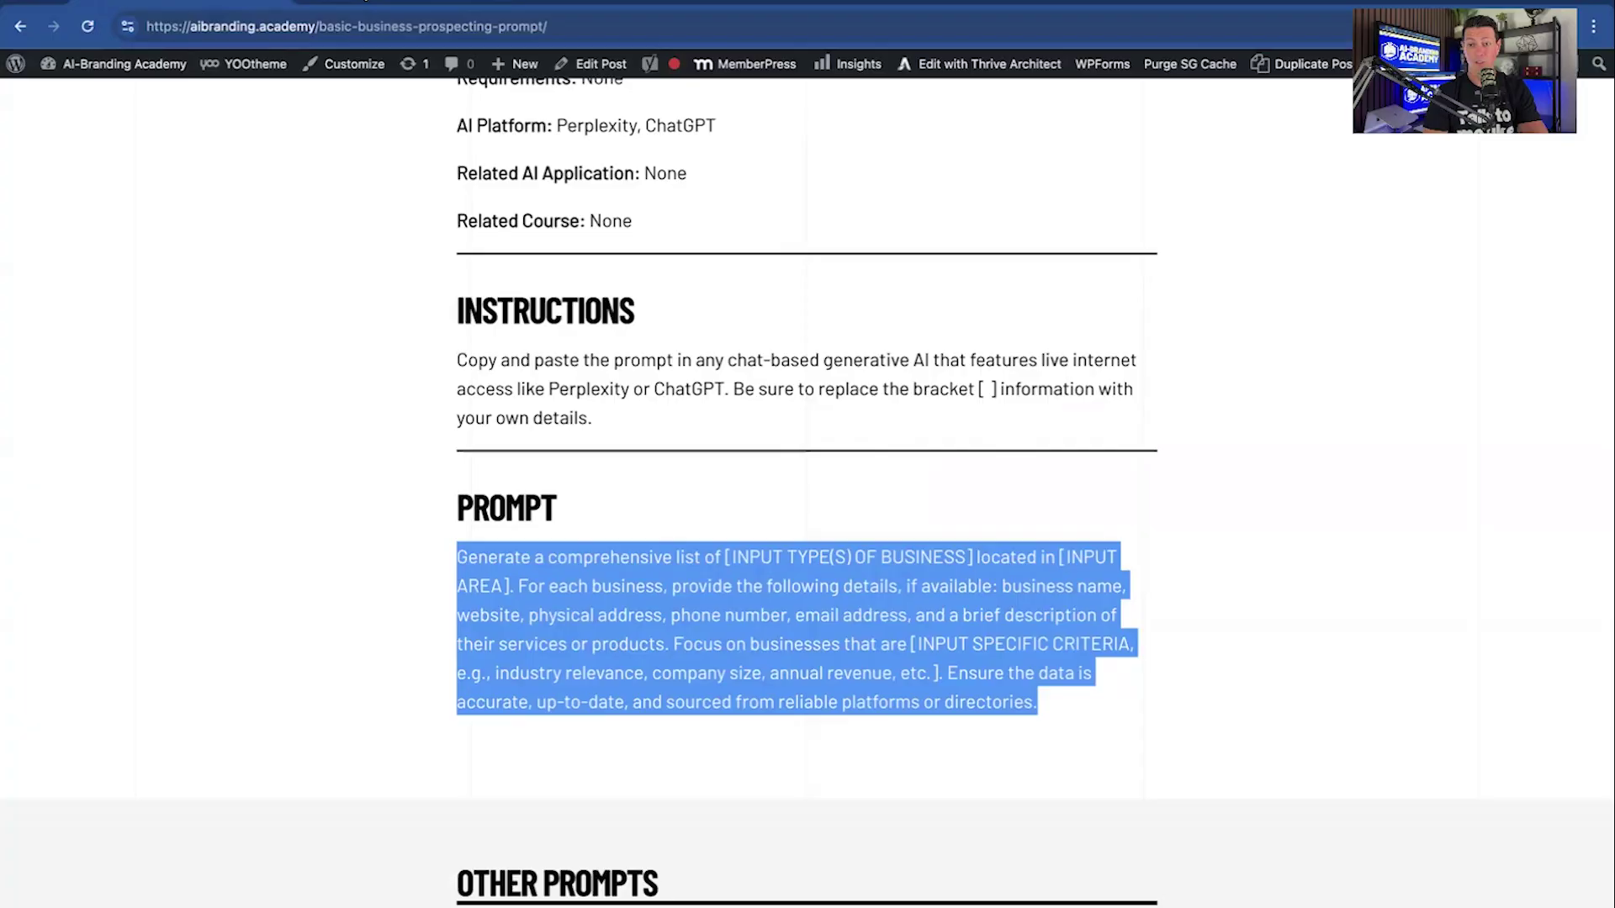
left_click(365, 3)
- Paste the prospecting prompt into the question box and remove the trailing blank line
left_click(577, 452)
key("super+v")
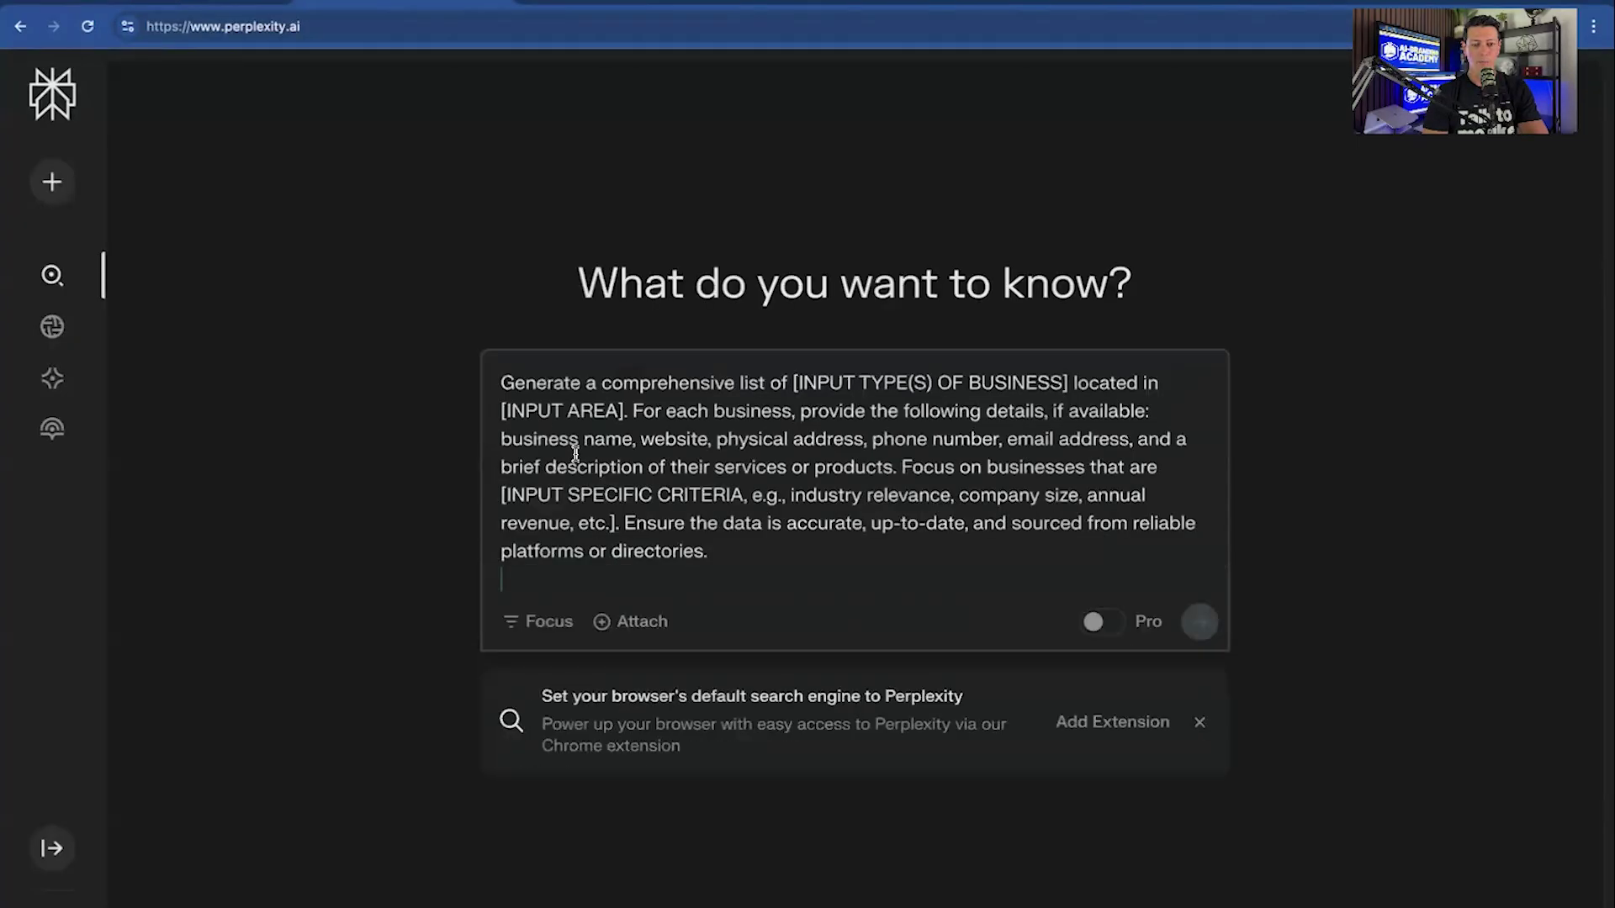
key("BackSpace")
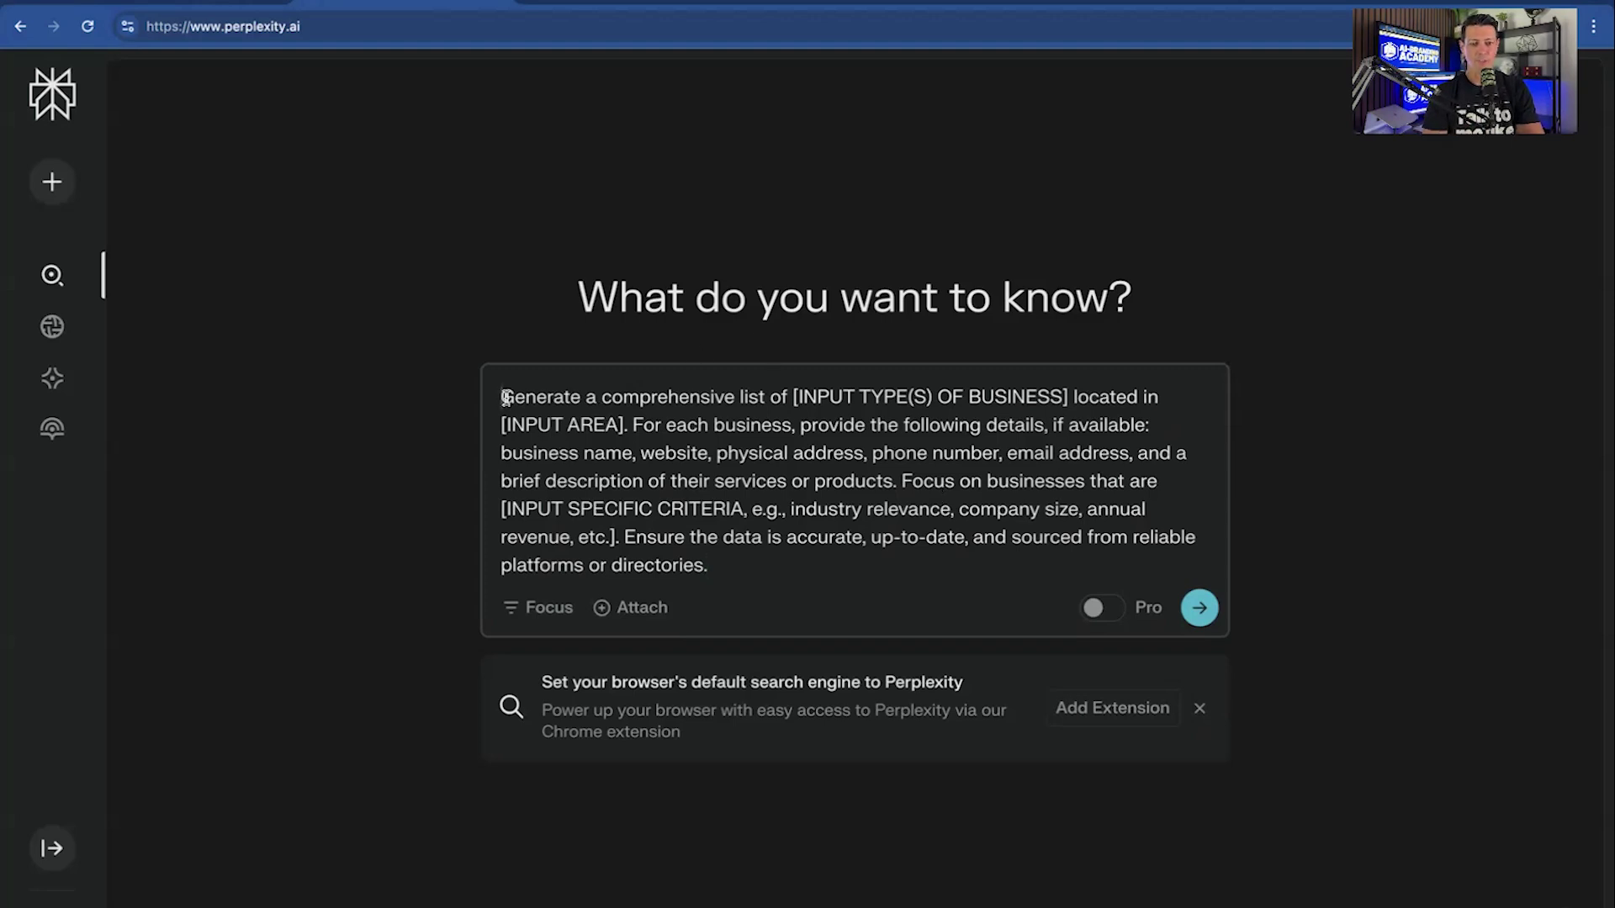
- Highlight the prompt's opening request, per-business details, service descriptions and Focus on businesses criteria
left_click_drag(505, 397, 827, 389)
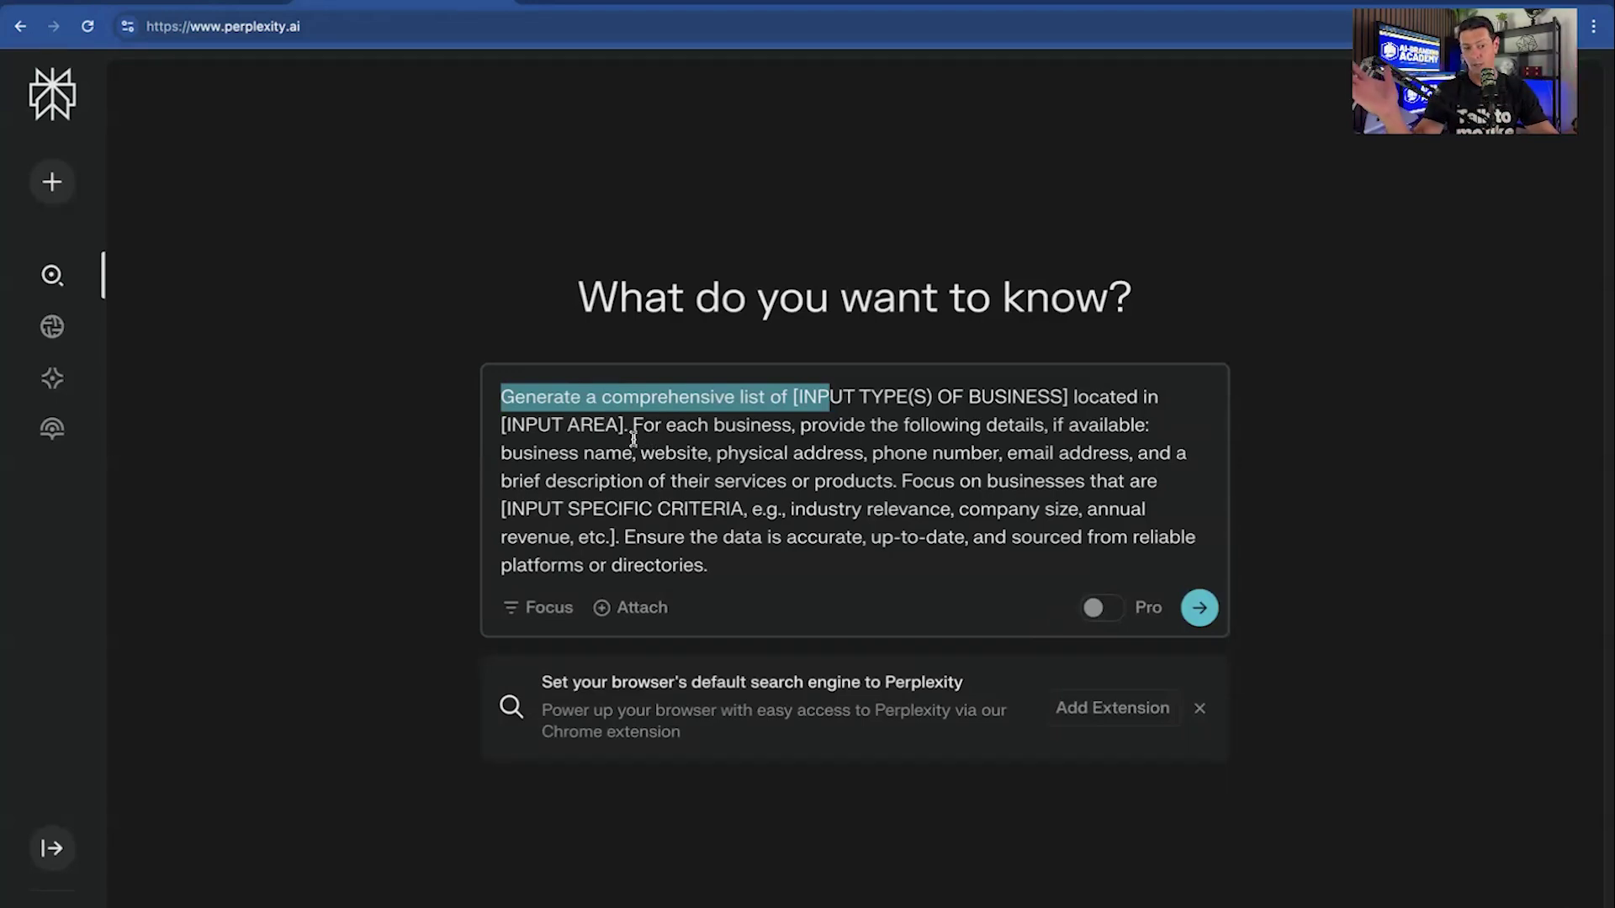
left_click_drag(632, 425, 1125, 439)
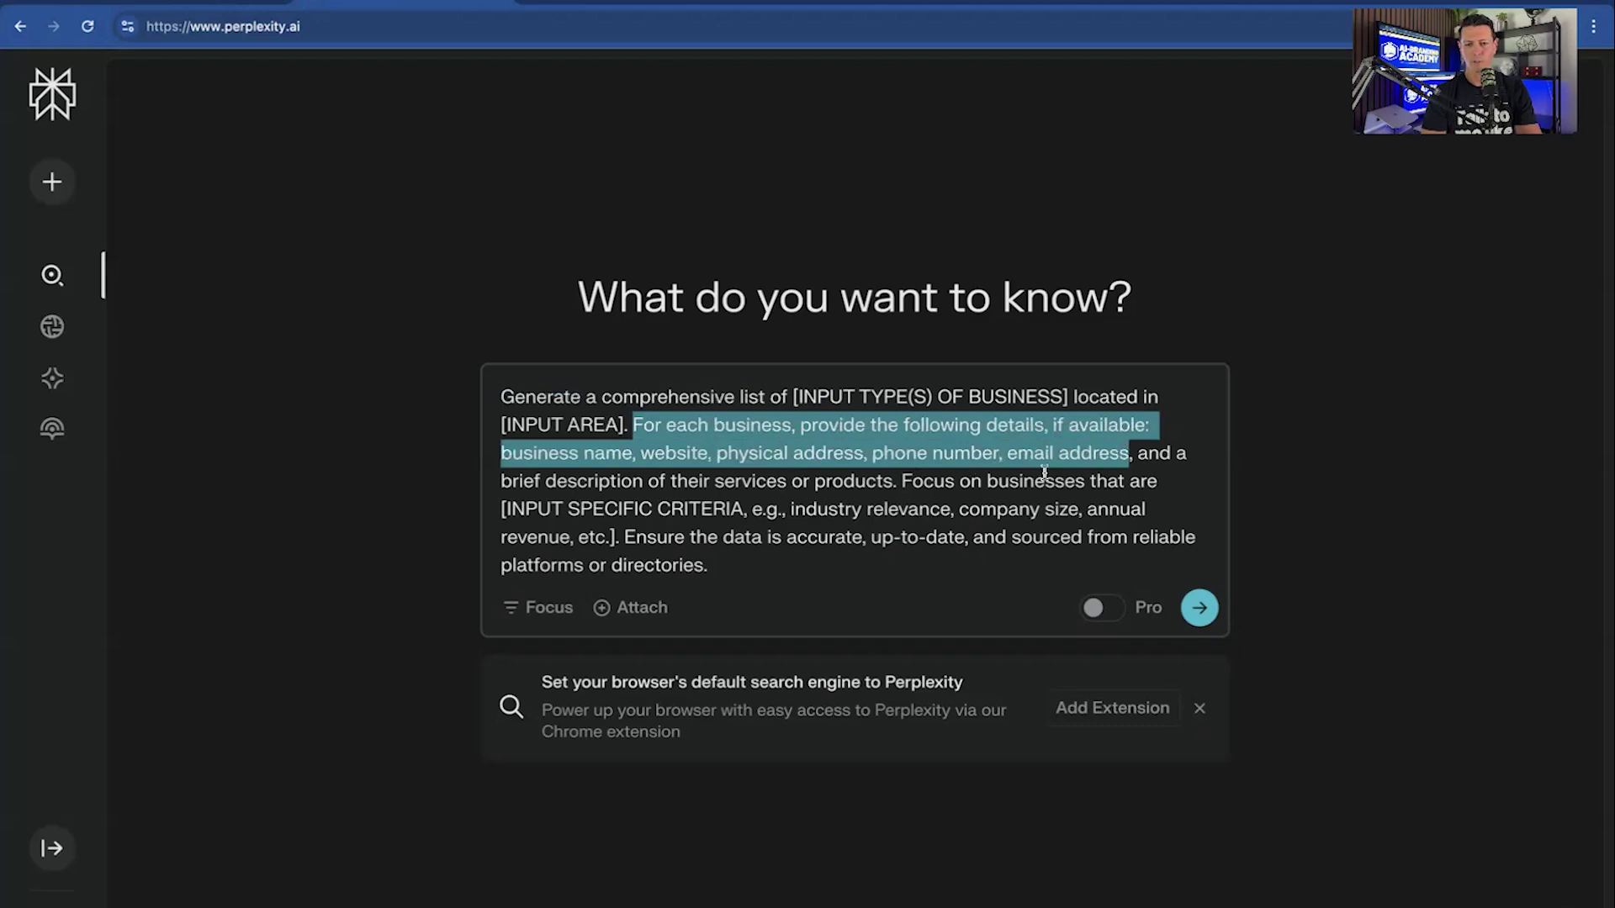
left_click(632, 507)
left_click_drag(568, 481, 893, 484)
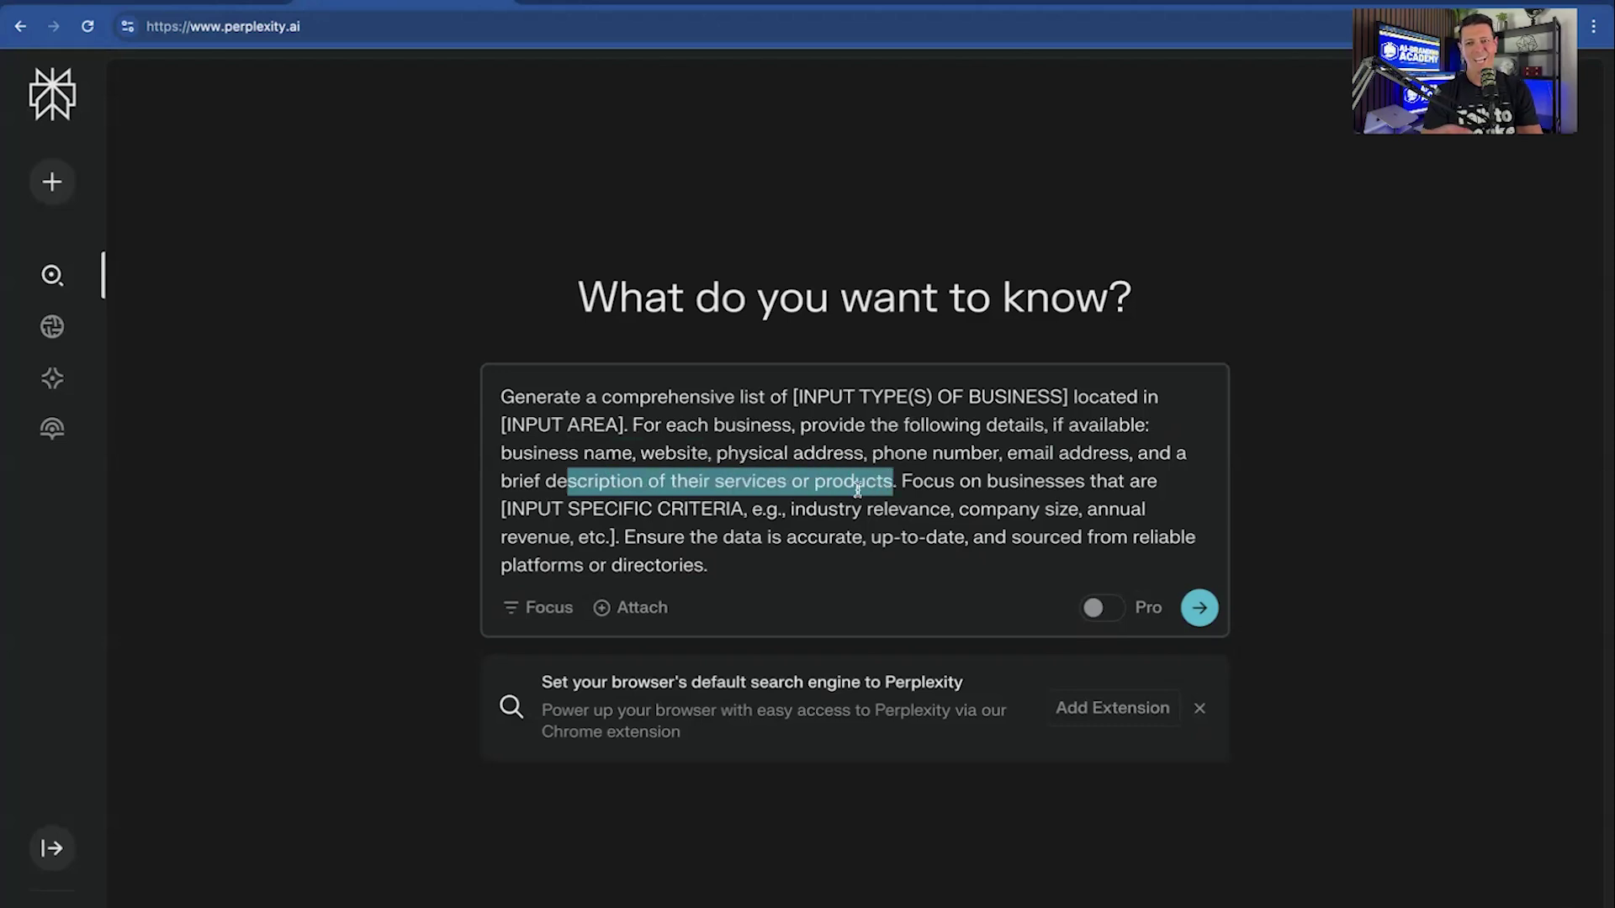
left_click(909, 494)
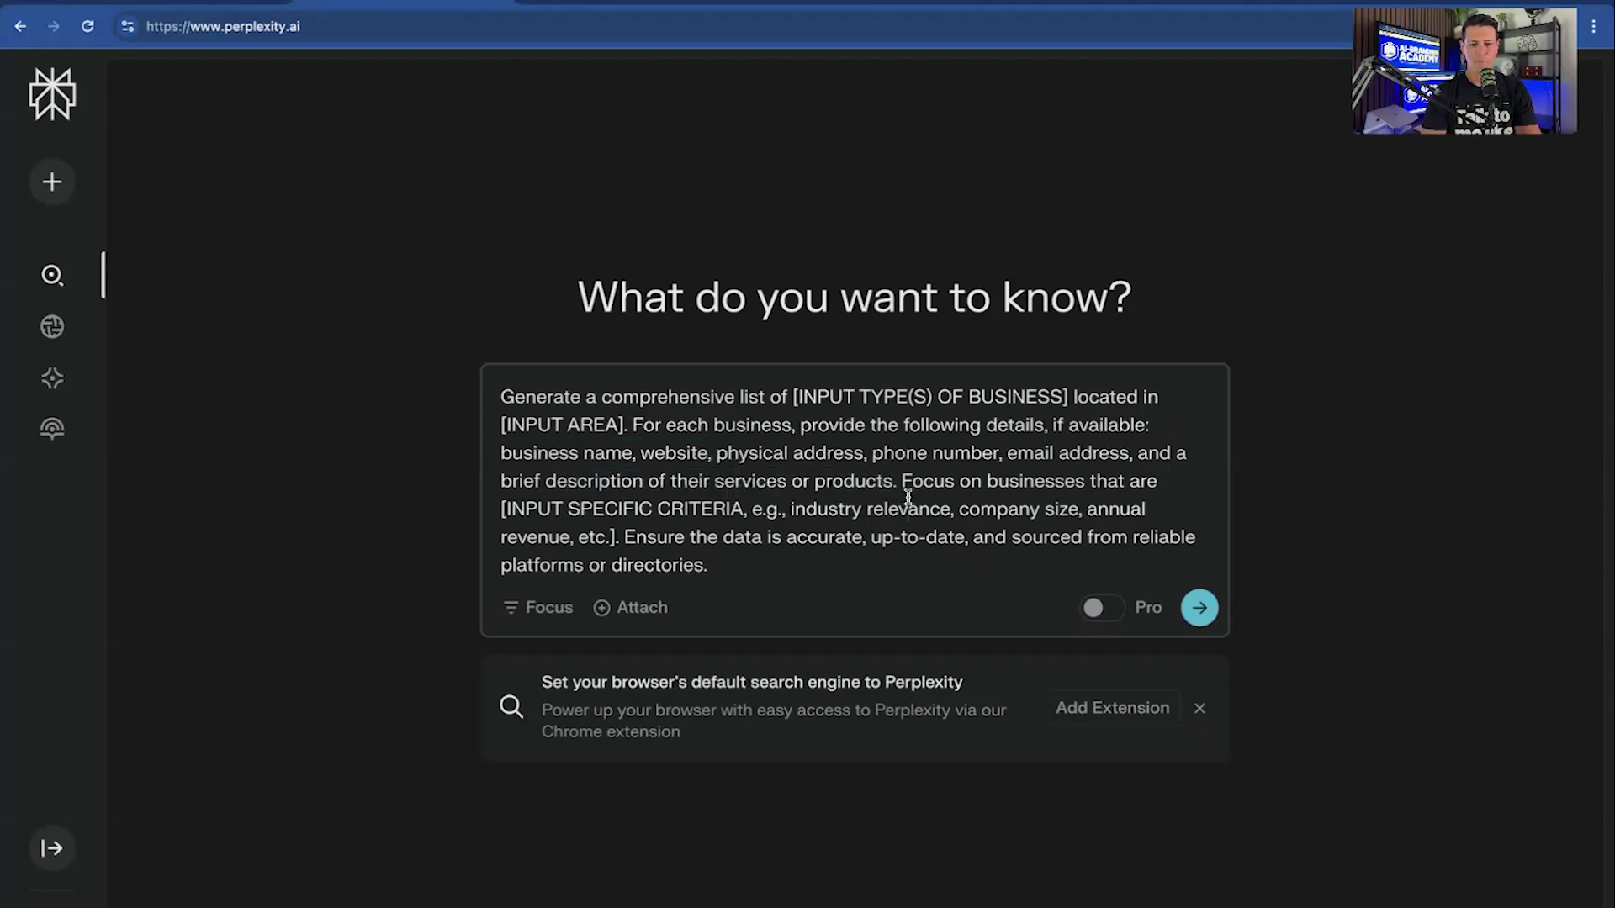
left_click_drag(901, 481, 618, 538)
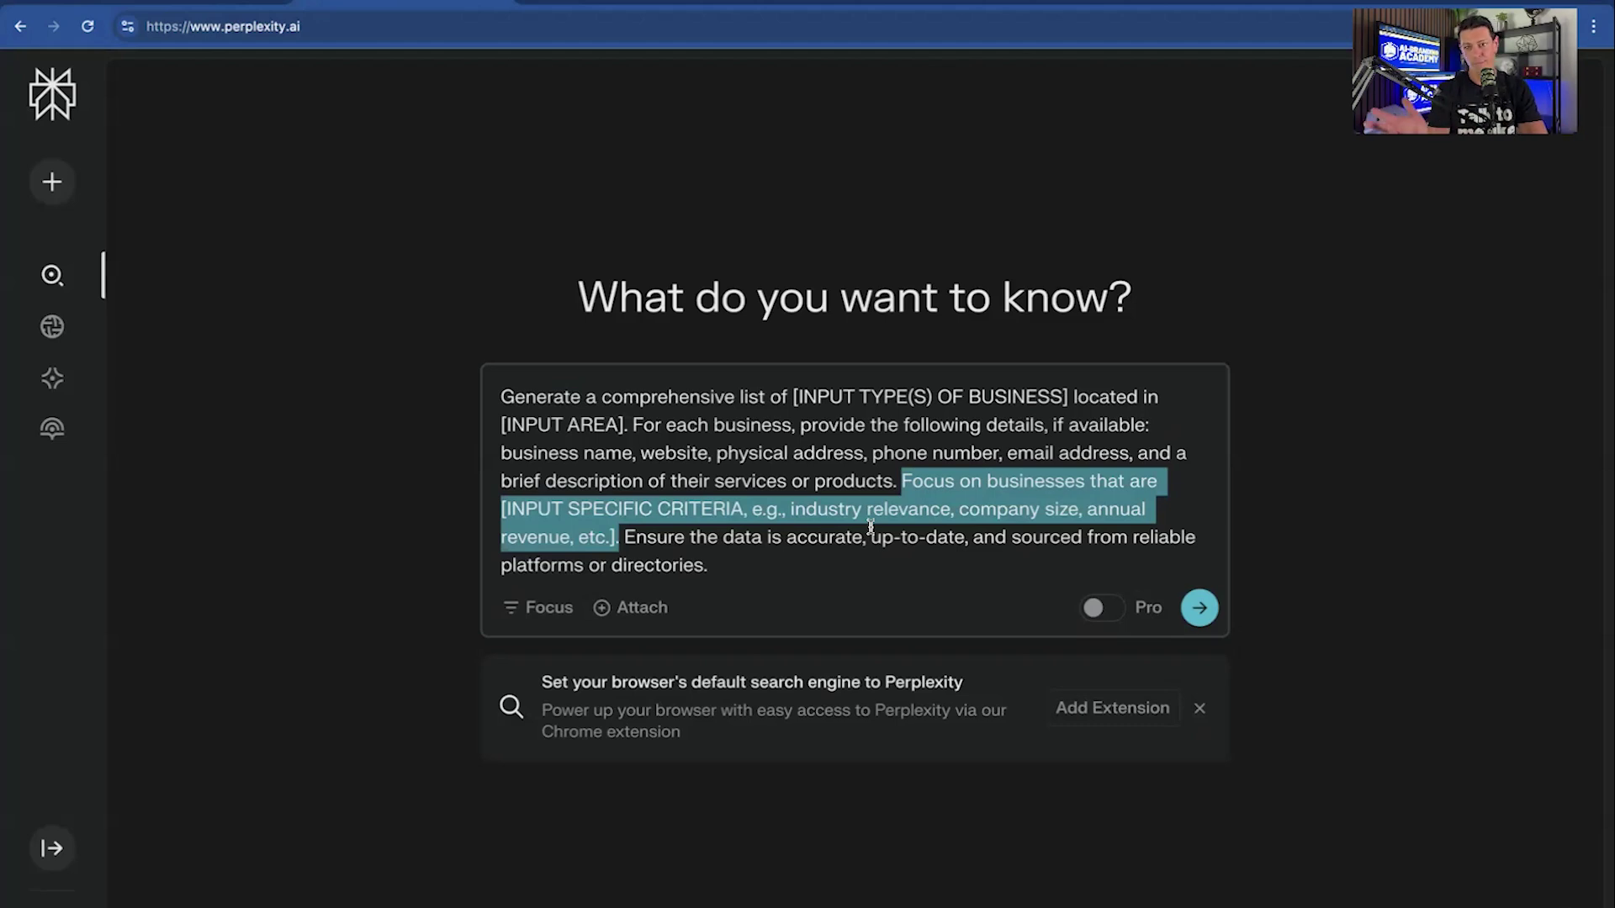
left_click(917, 498)
left_click_drag(901, 481, 563, 536)
left_click(748, 511)
left_click(563, 538)
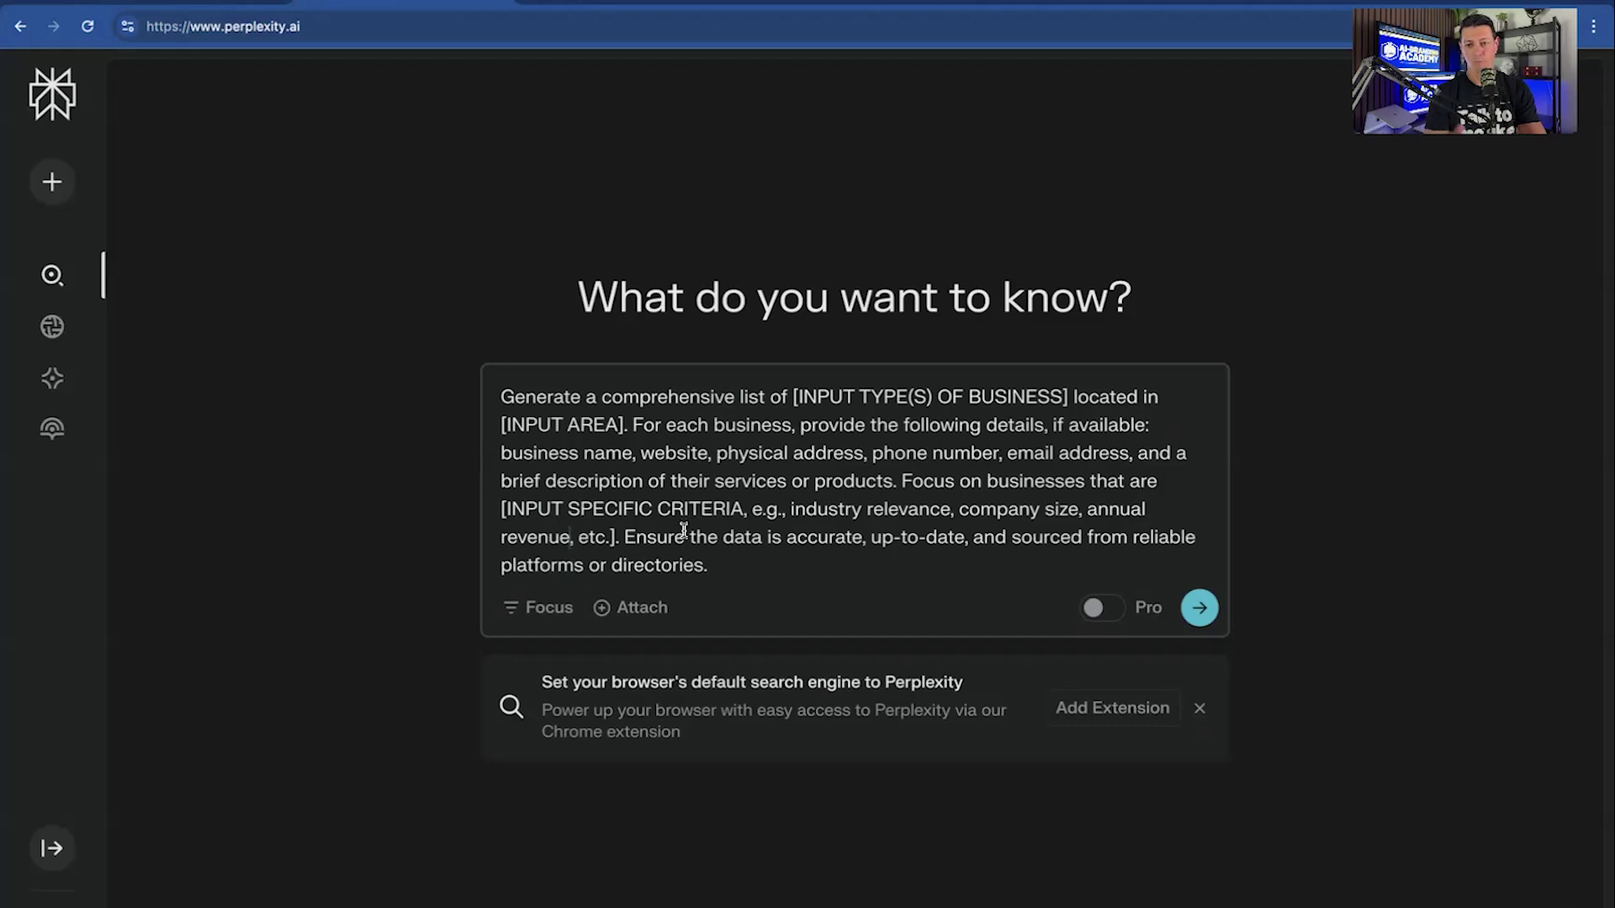
left_click_drag(623, 537, 925, 593)
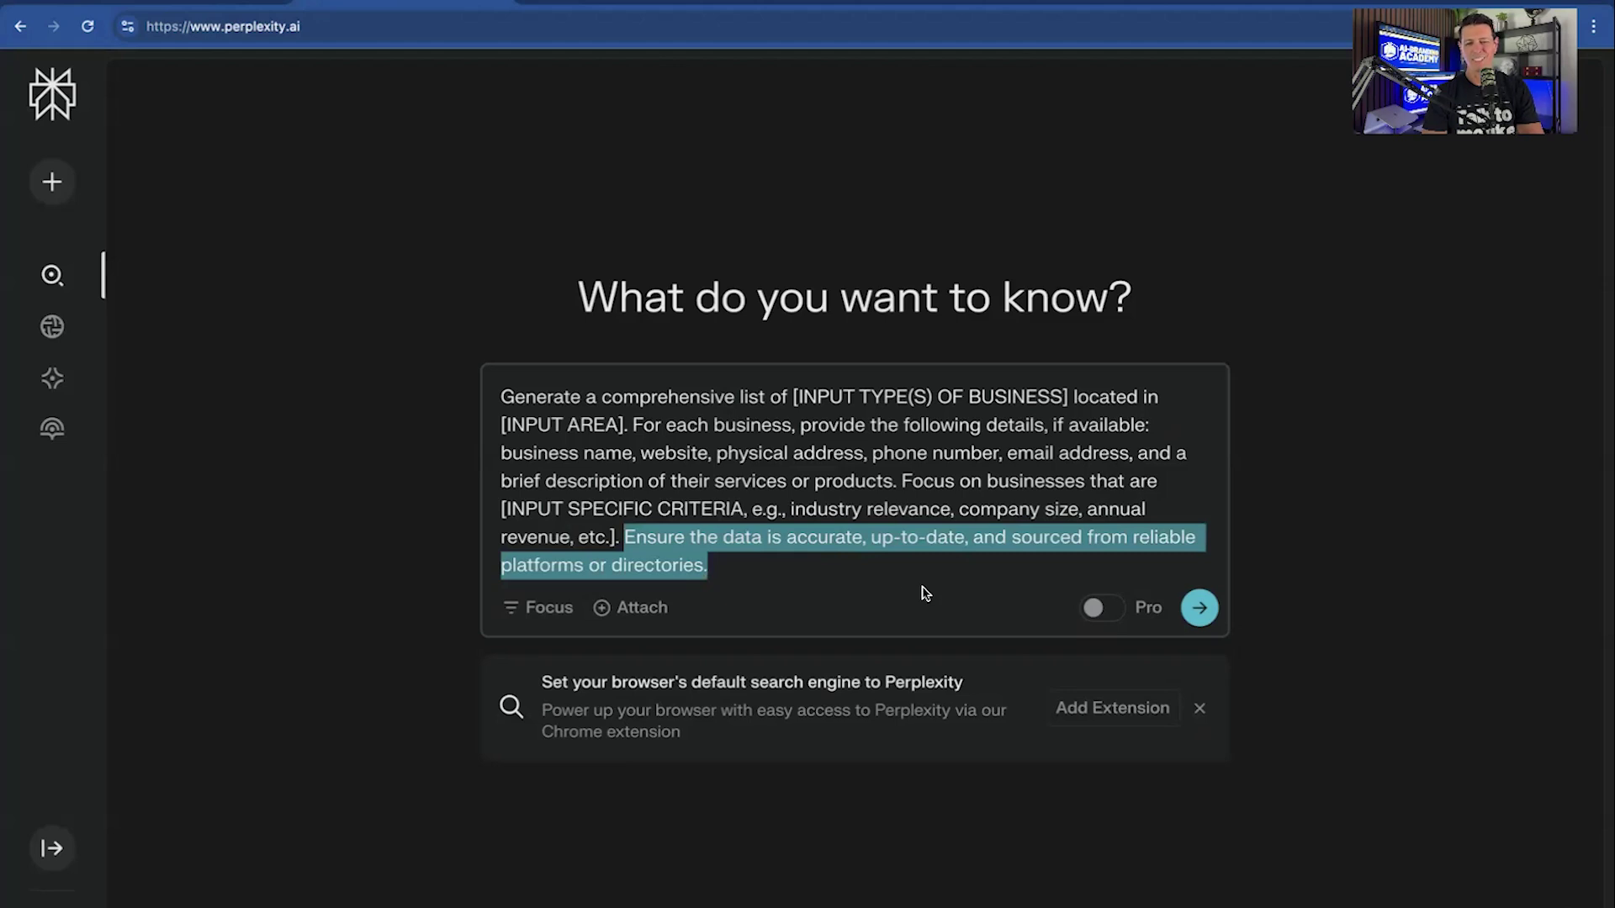
left_click(876, 569)
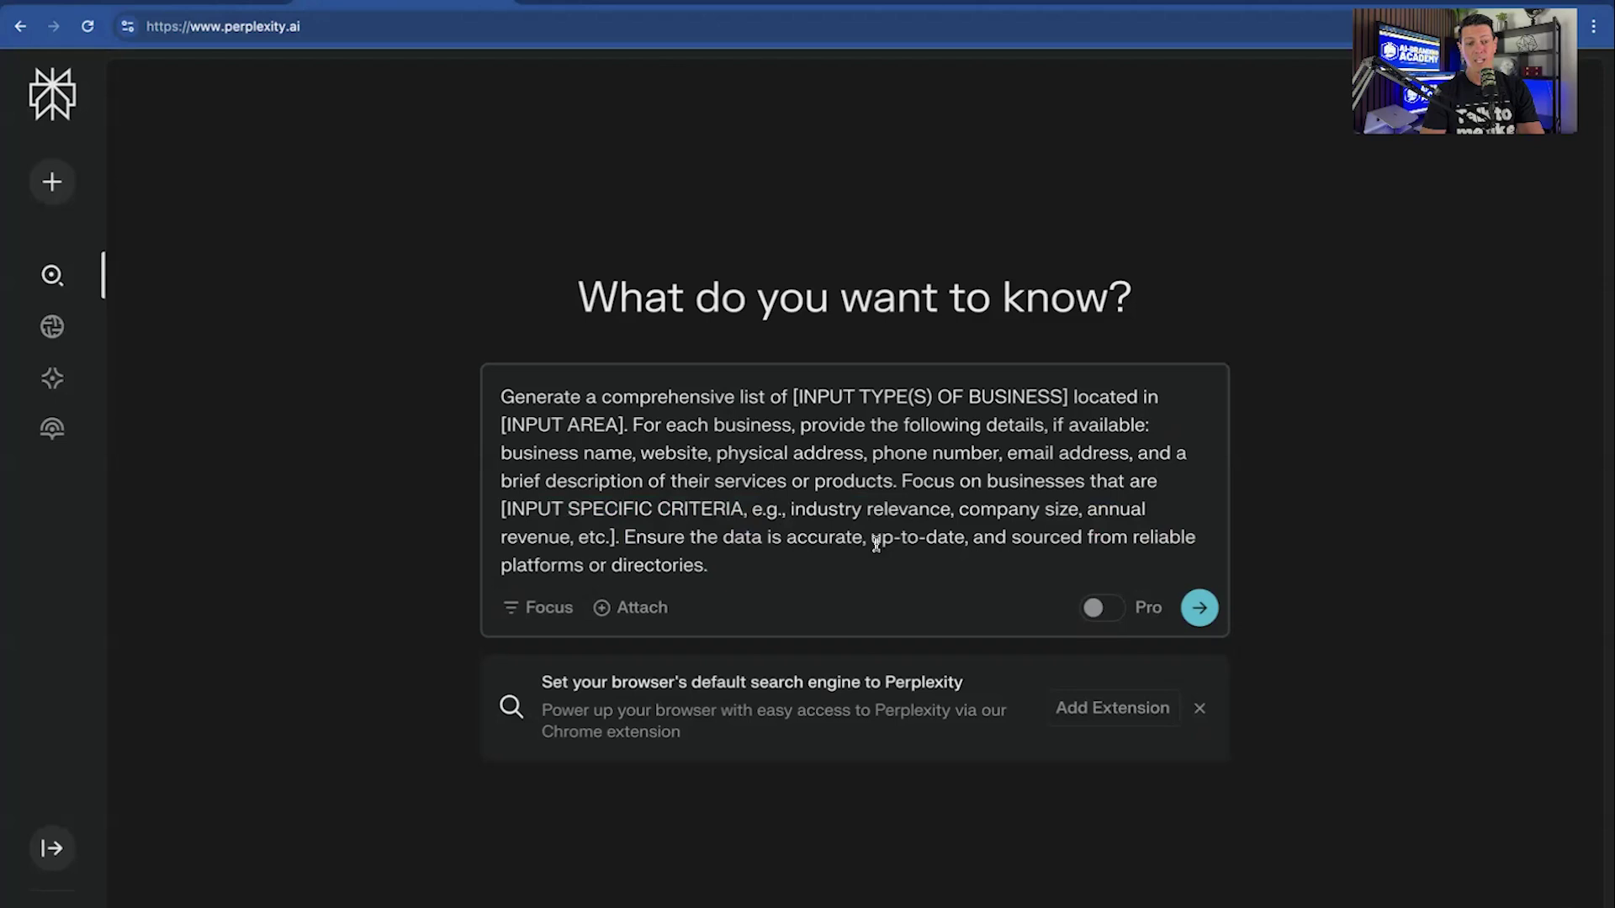
left_click_drag(898, 482, 986, 692)
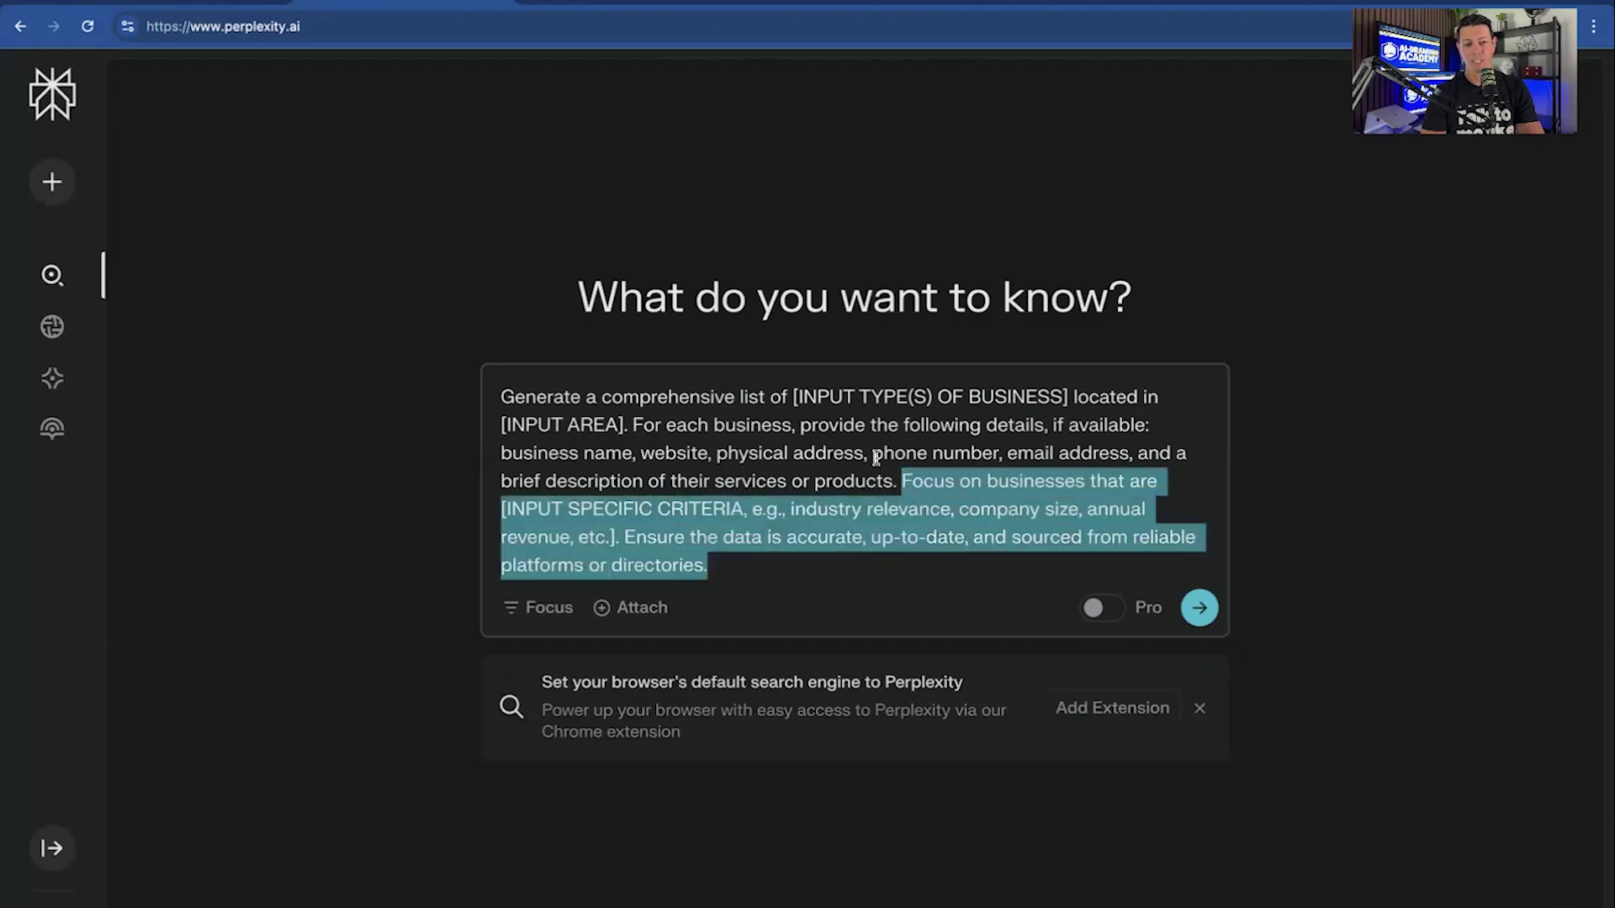
left_click(782, 493)
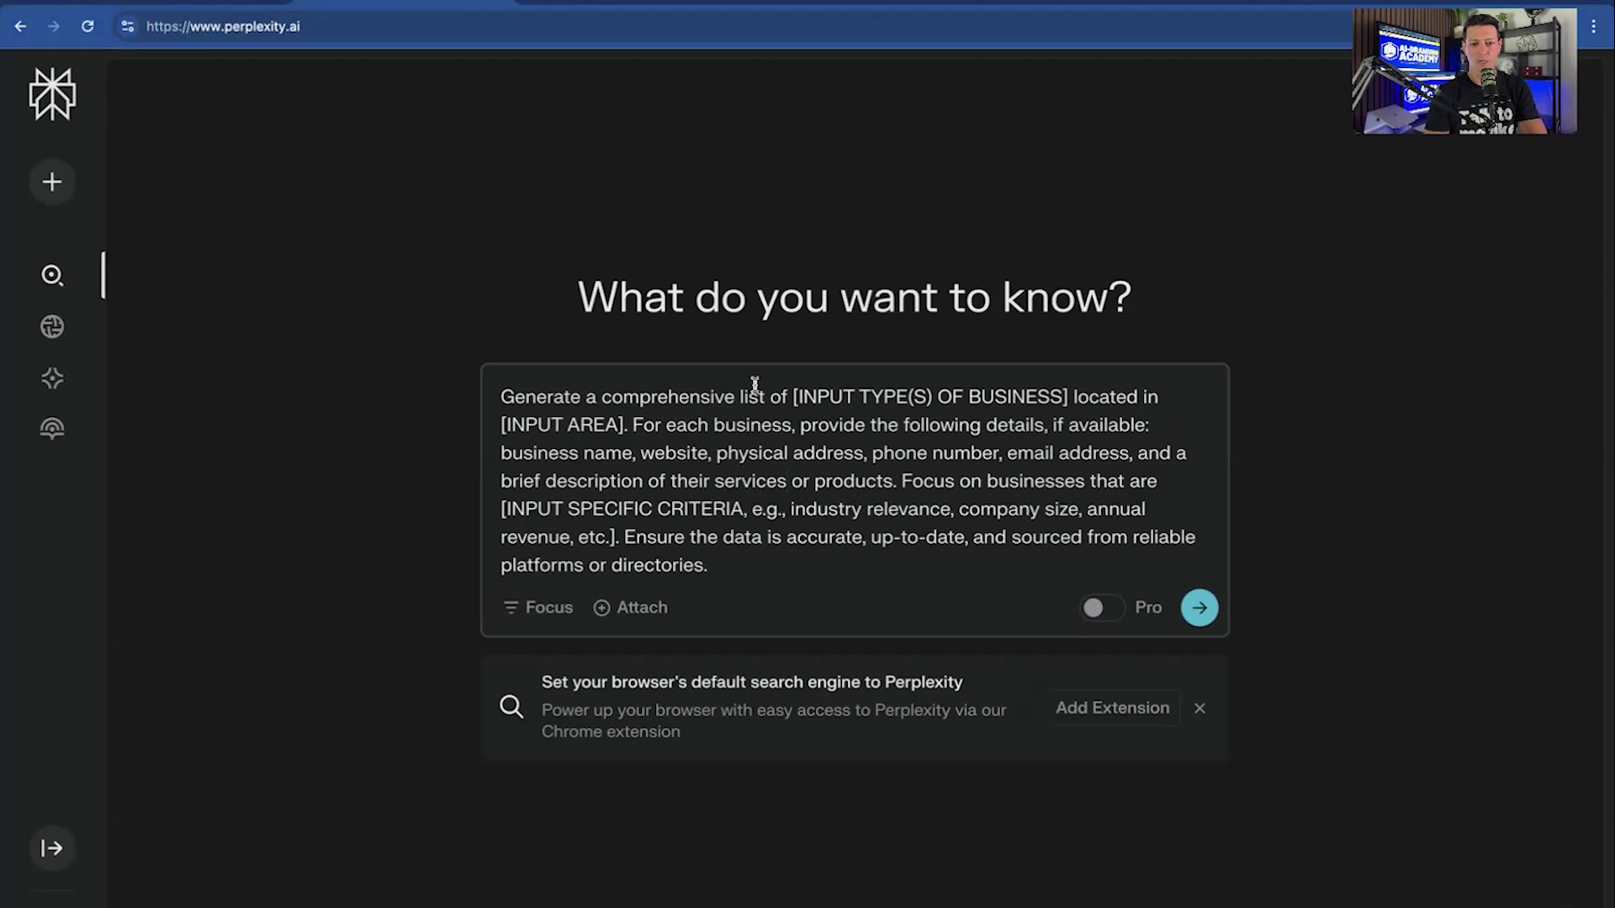
- Replace the placeholders with 'educational institutions', 'Texas' and 'at least 5 years old'
left_click_drag(788, 397, 1070, 401)
type("eduational")
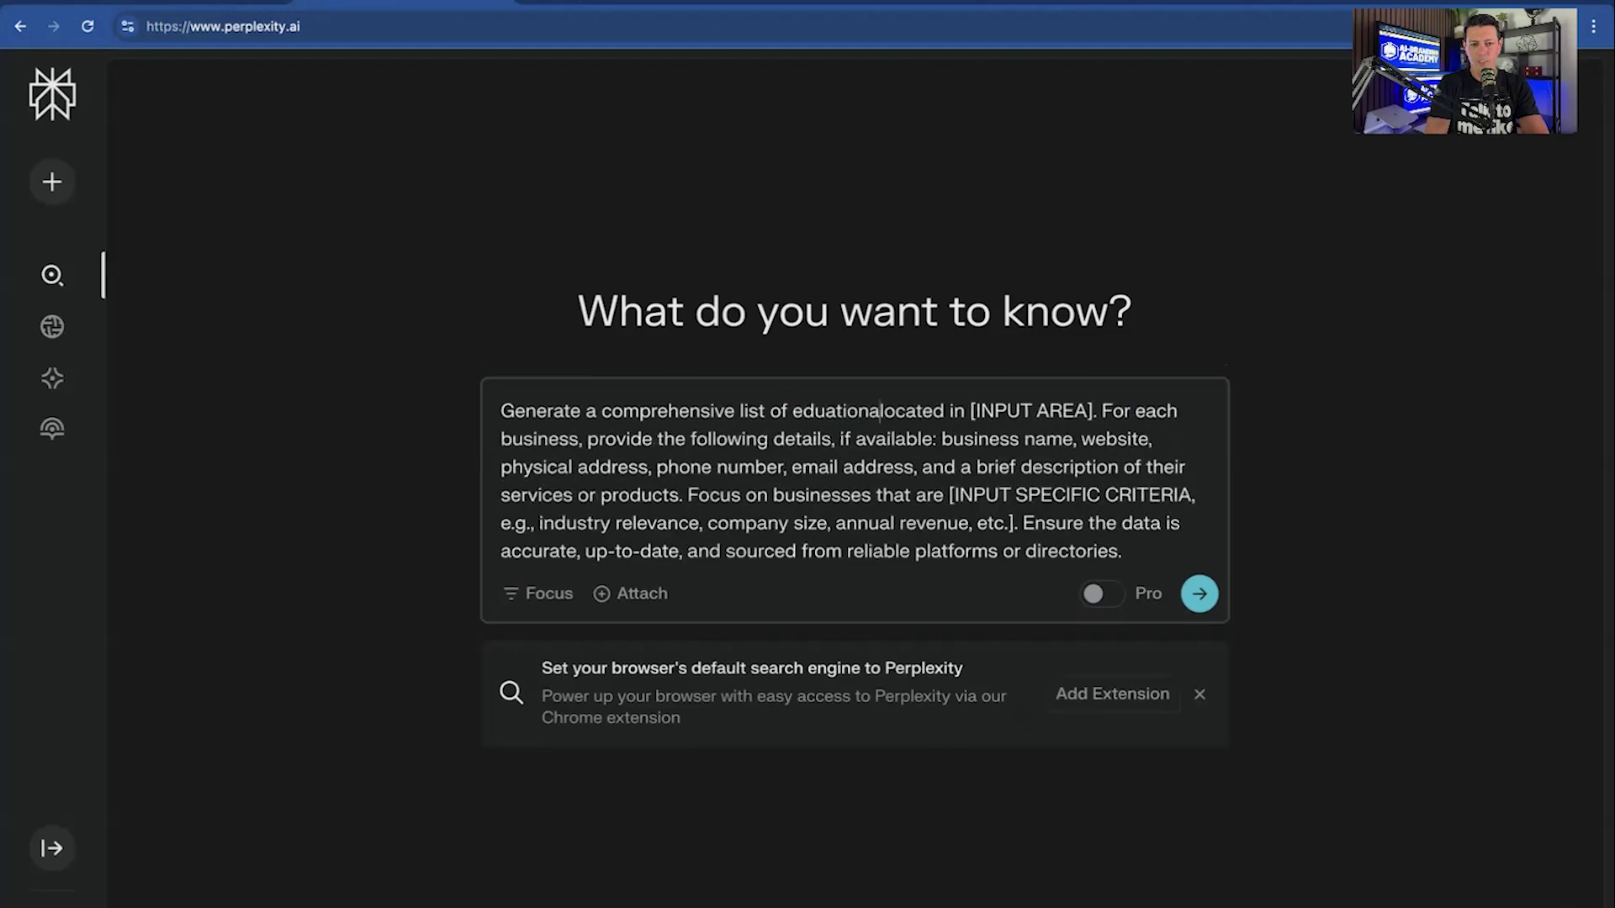
key("BackSpace")
key("BackSpace")
key("BackSpace")
key("BackSpace")
key("BackSpace")
key("BackSpace")
key("BackSpace")
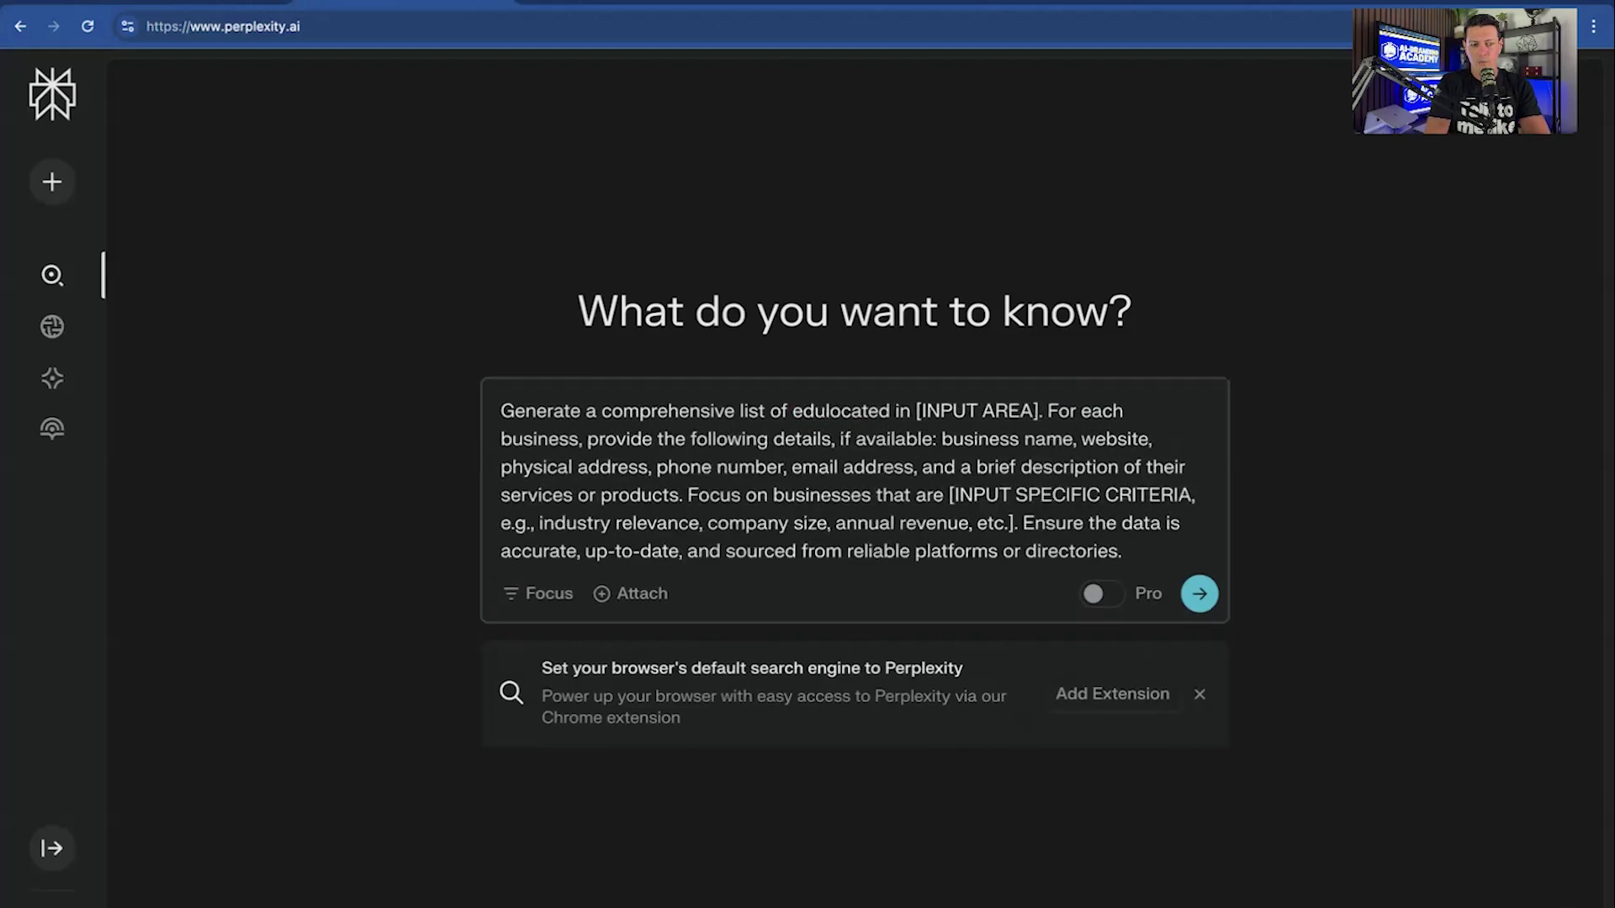
type("cation")
type("al ins")
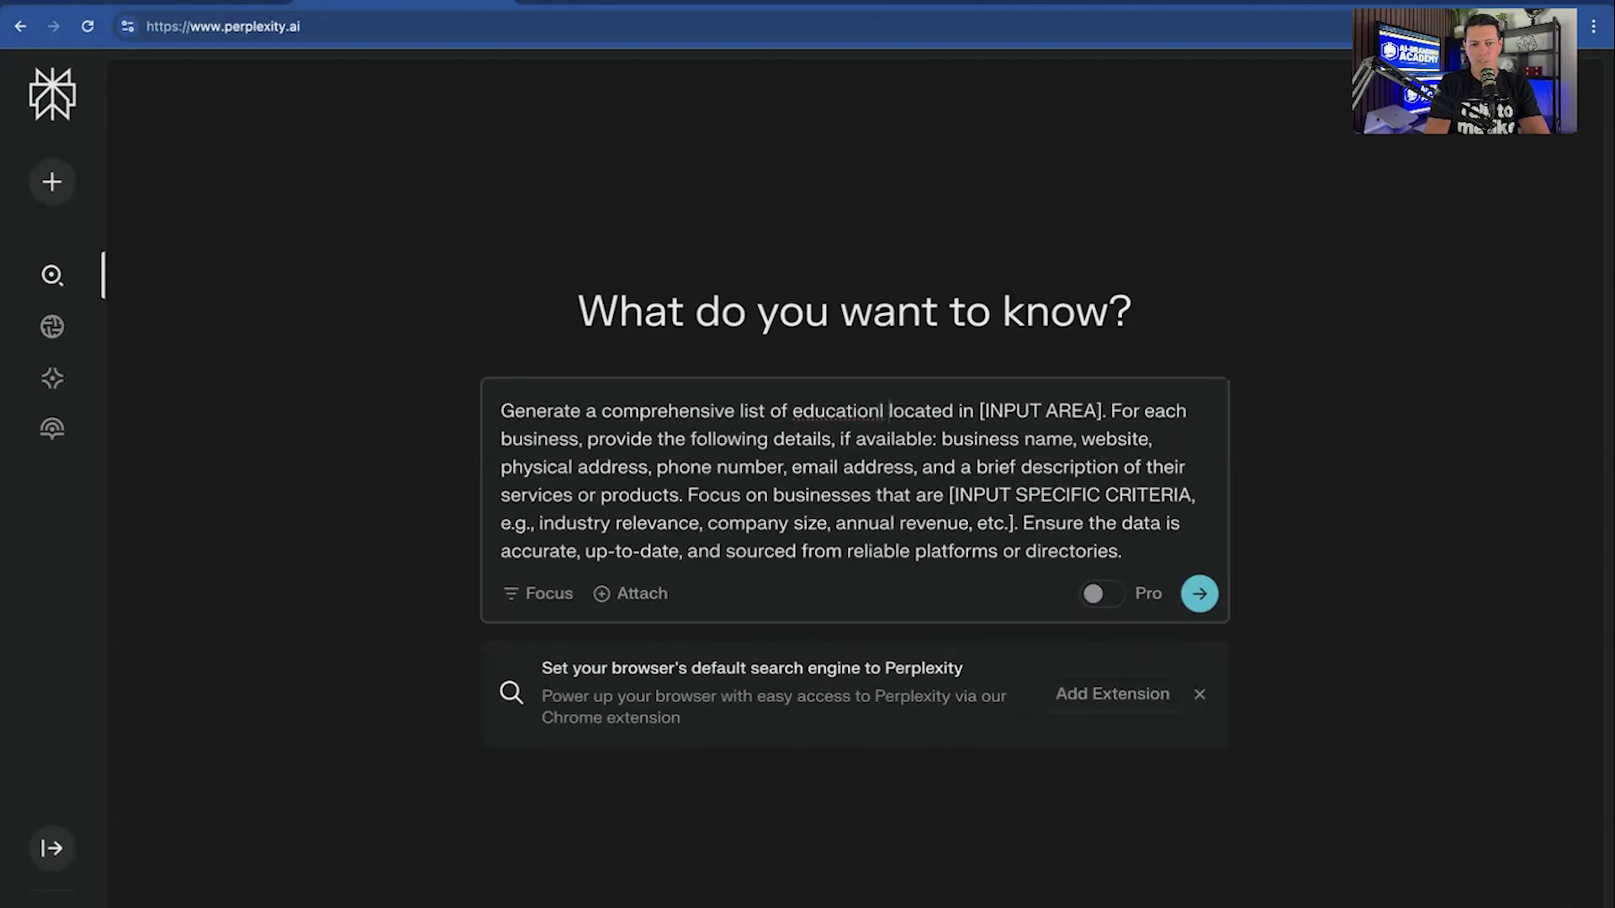
type("titutio")
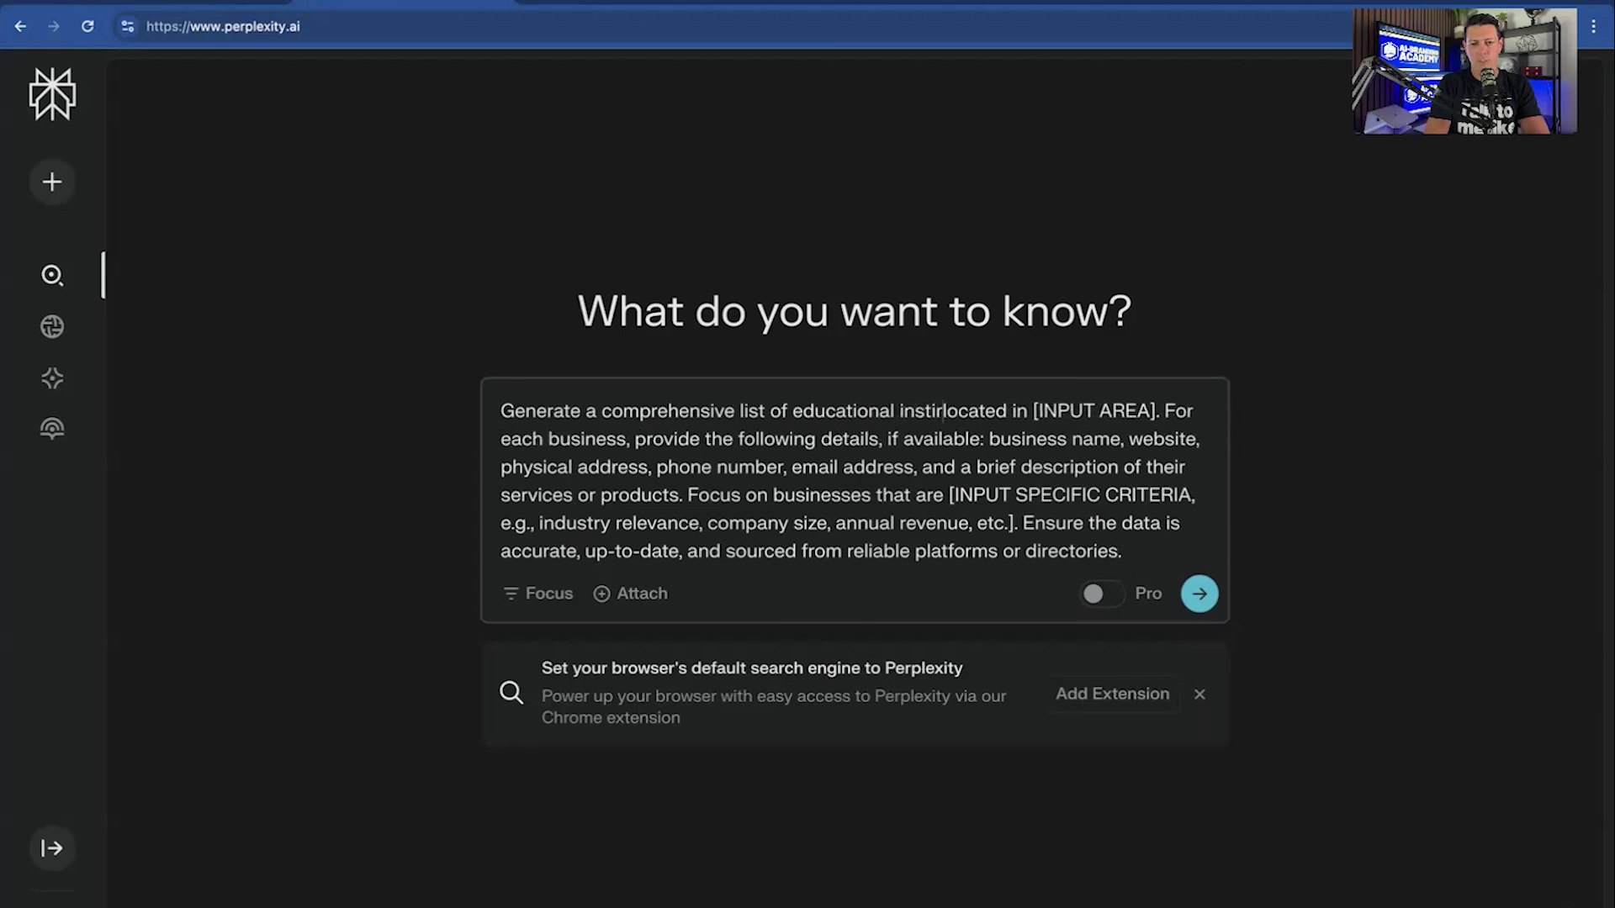
type("ns")
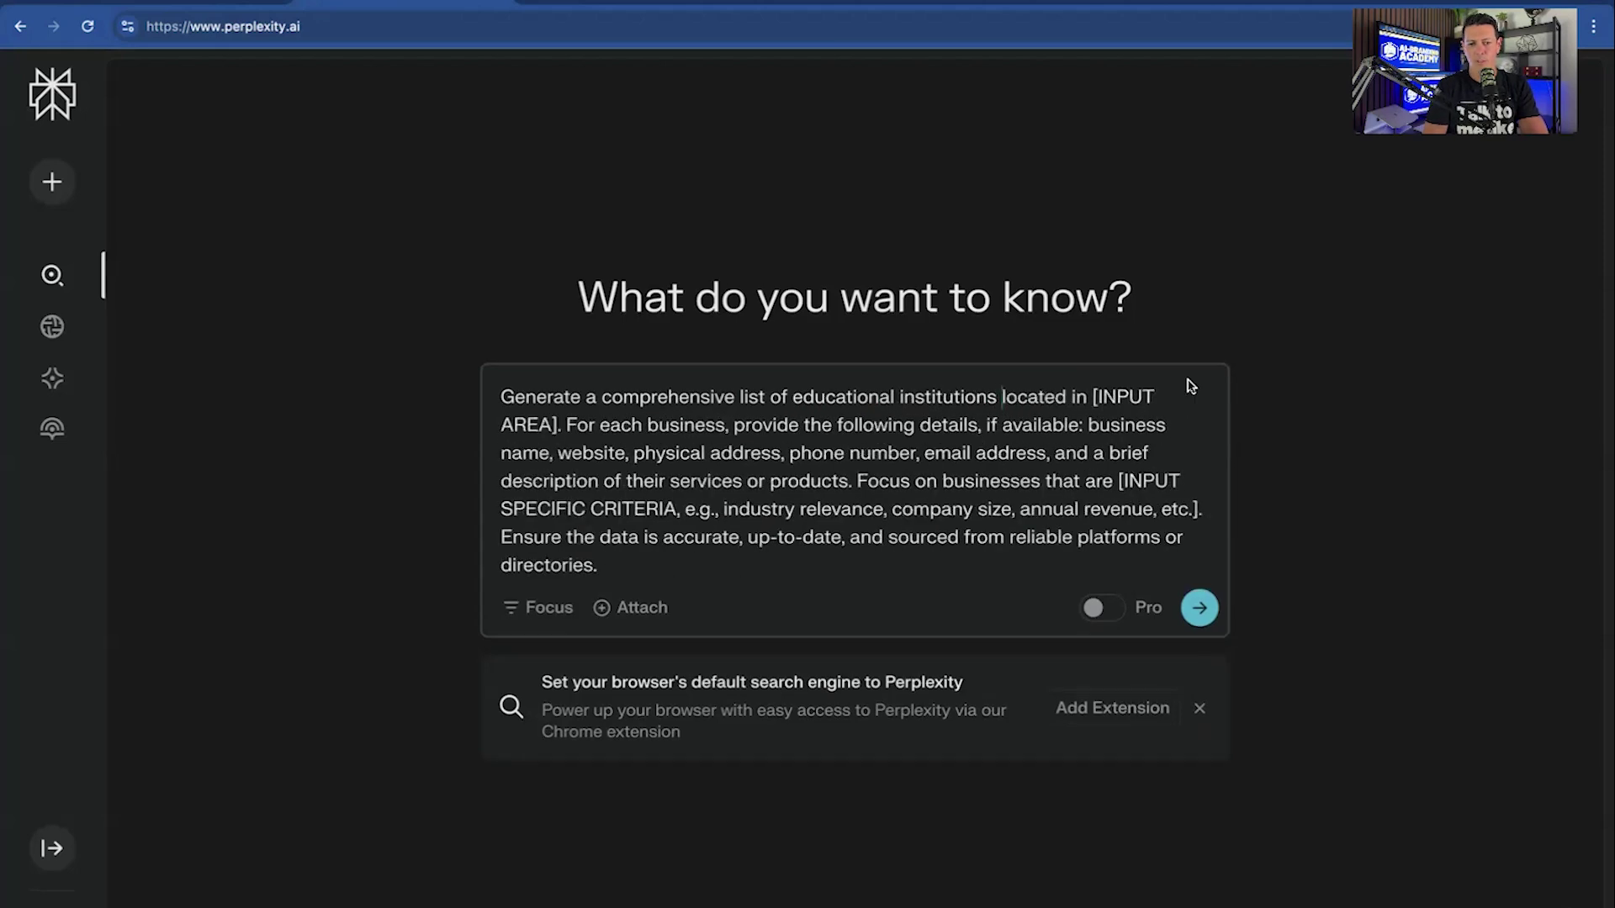
left_click_drag(1098, 396, 558, 419)
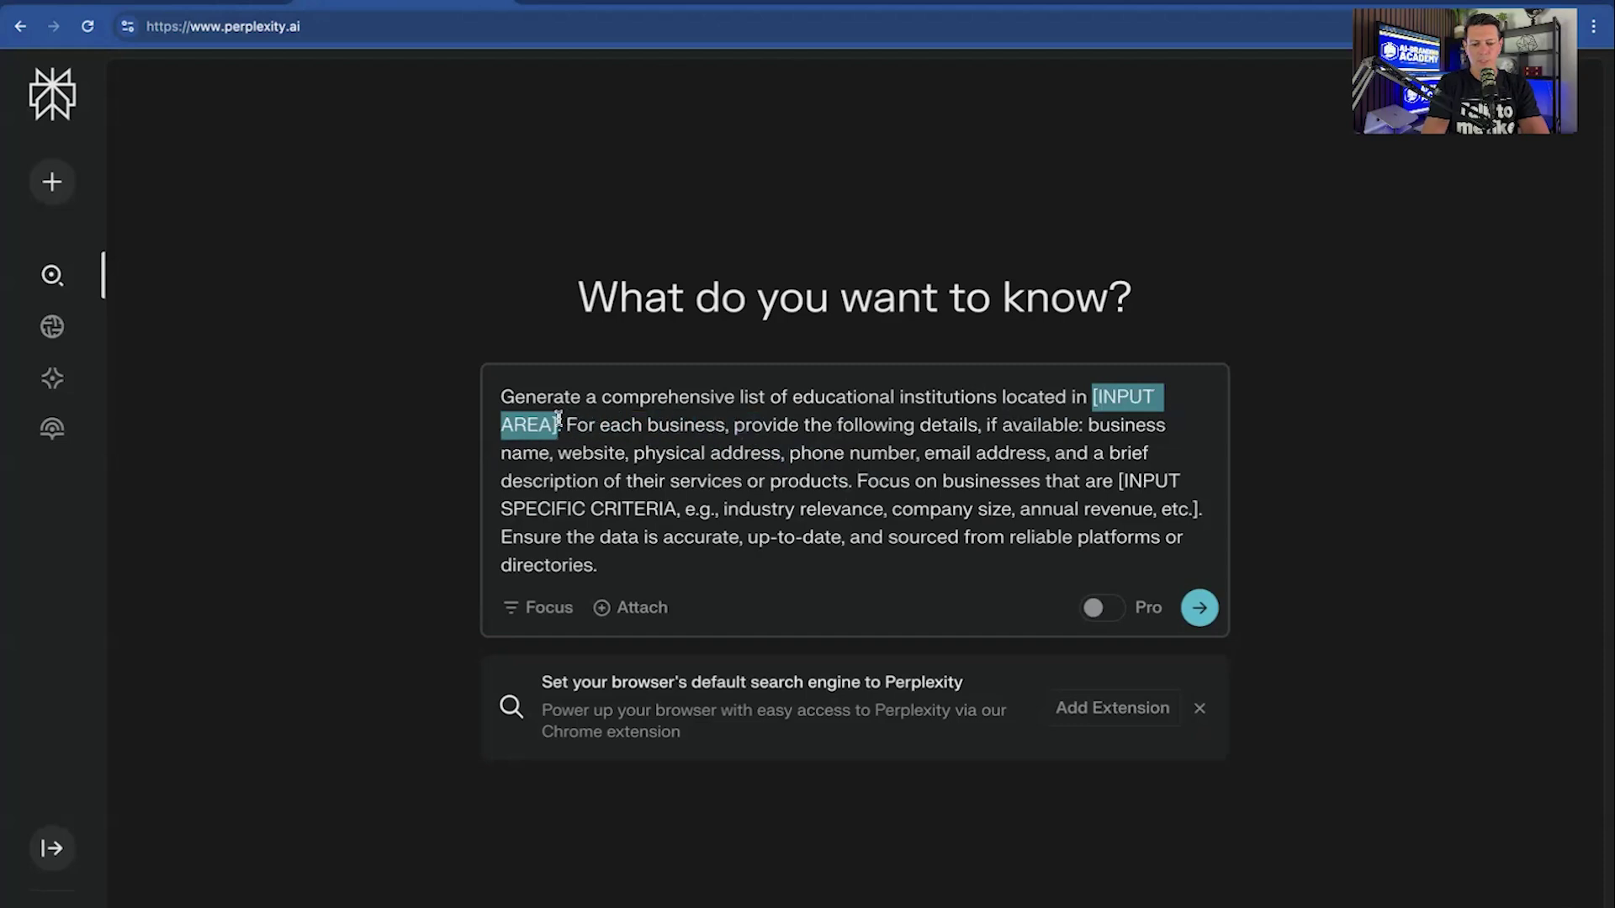
type("Texas. For")
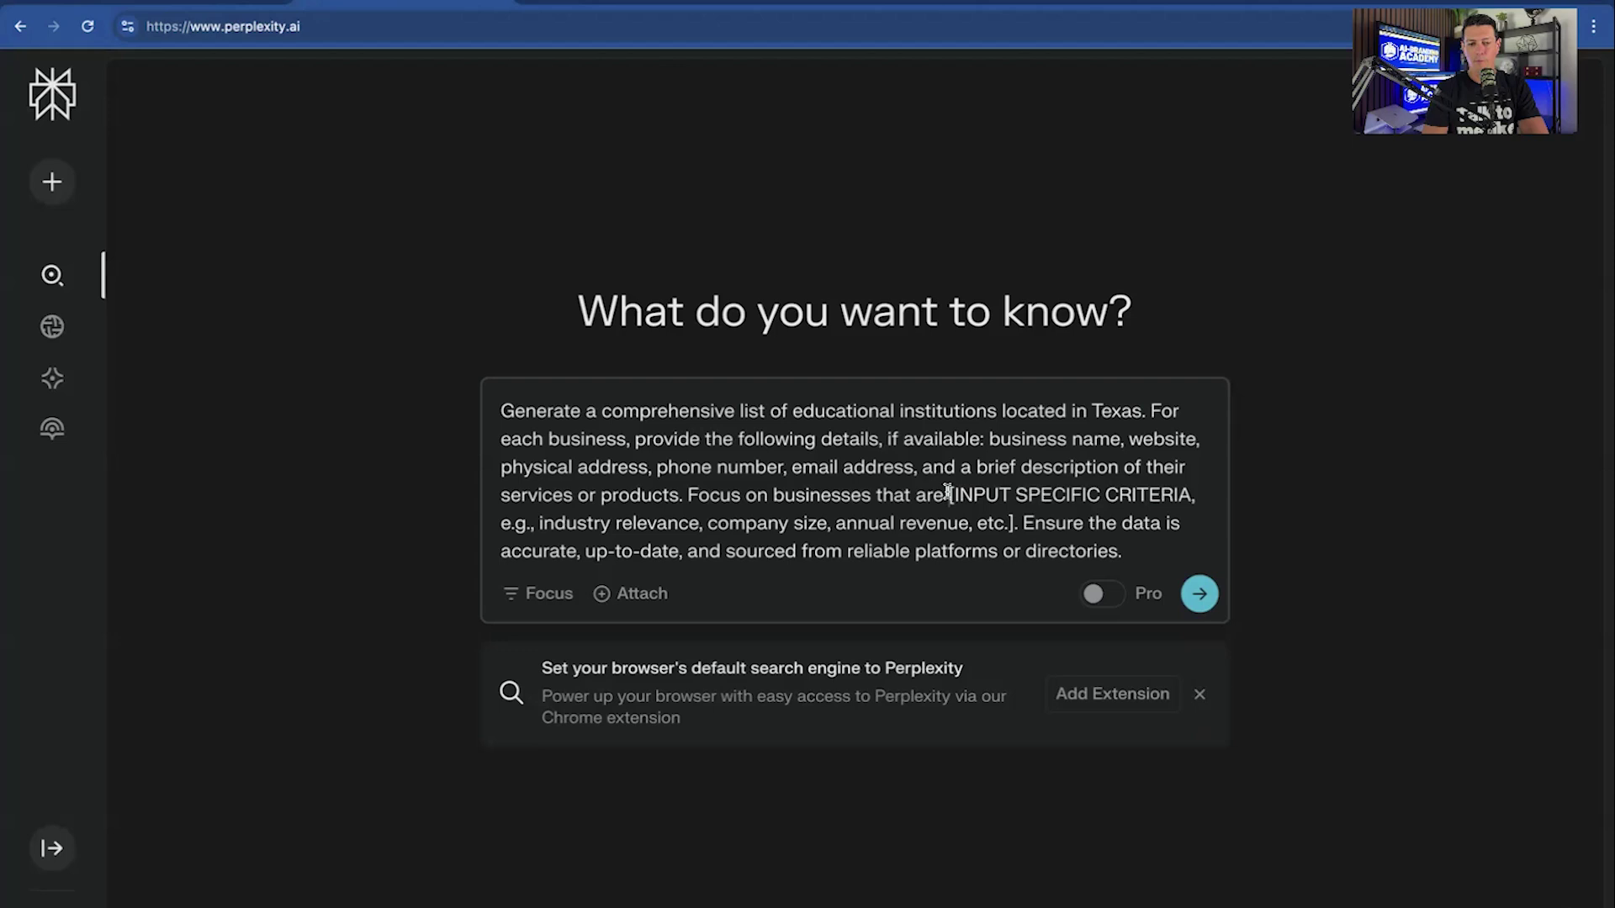
left_click_drag(948, 492, 1011, 515)
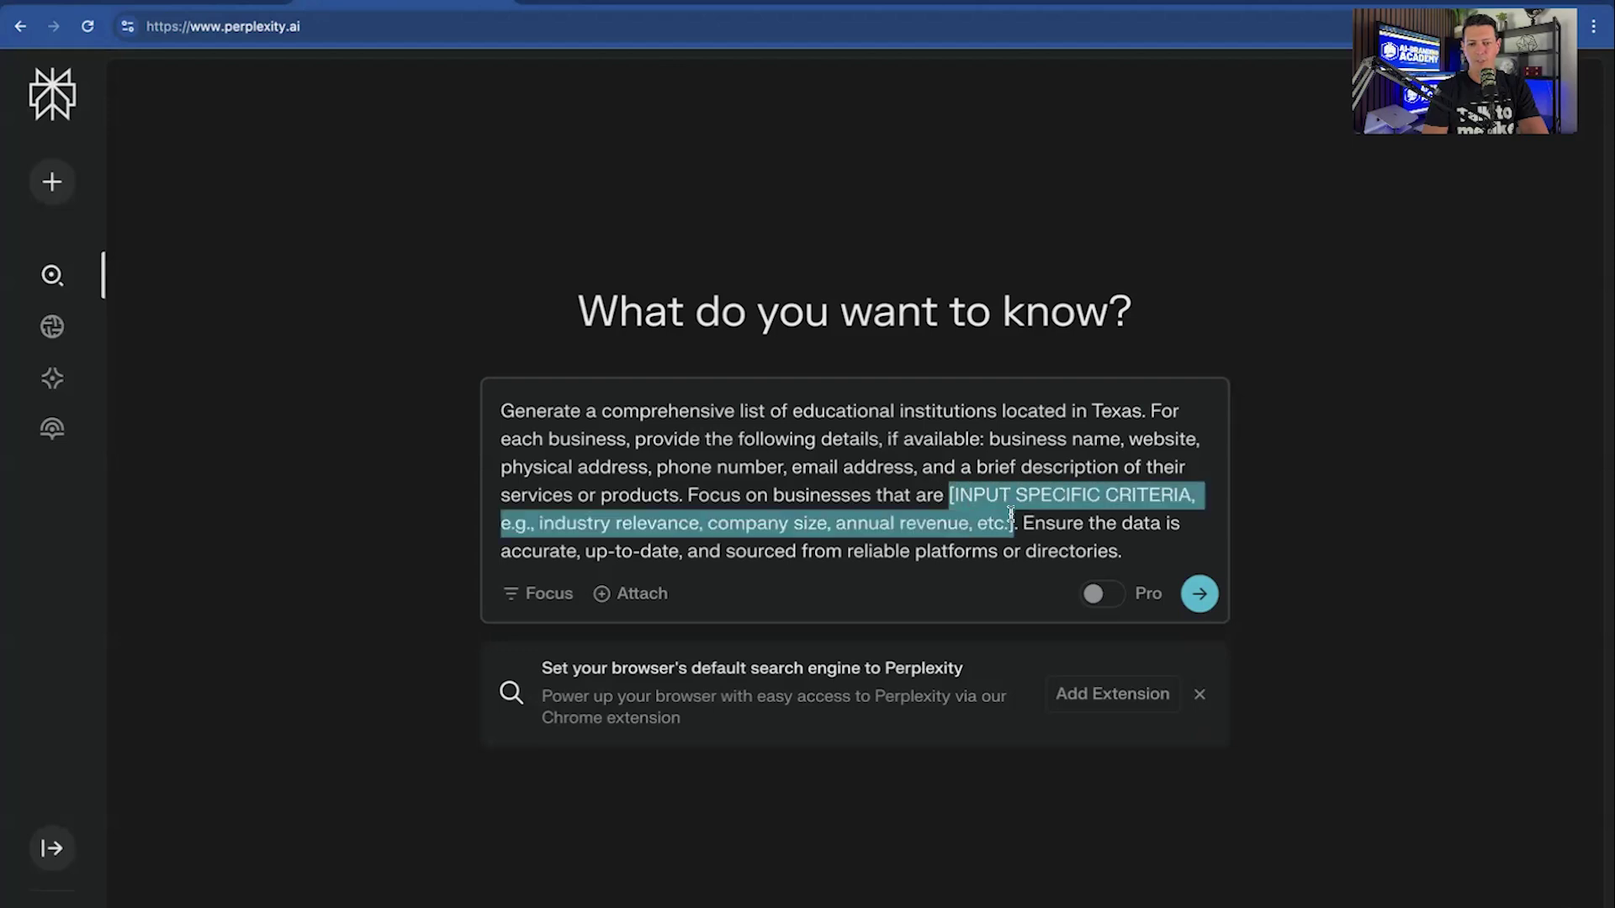
type("at least 5 years old. Ensure")
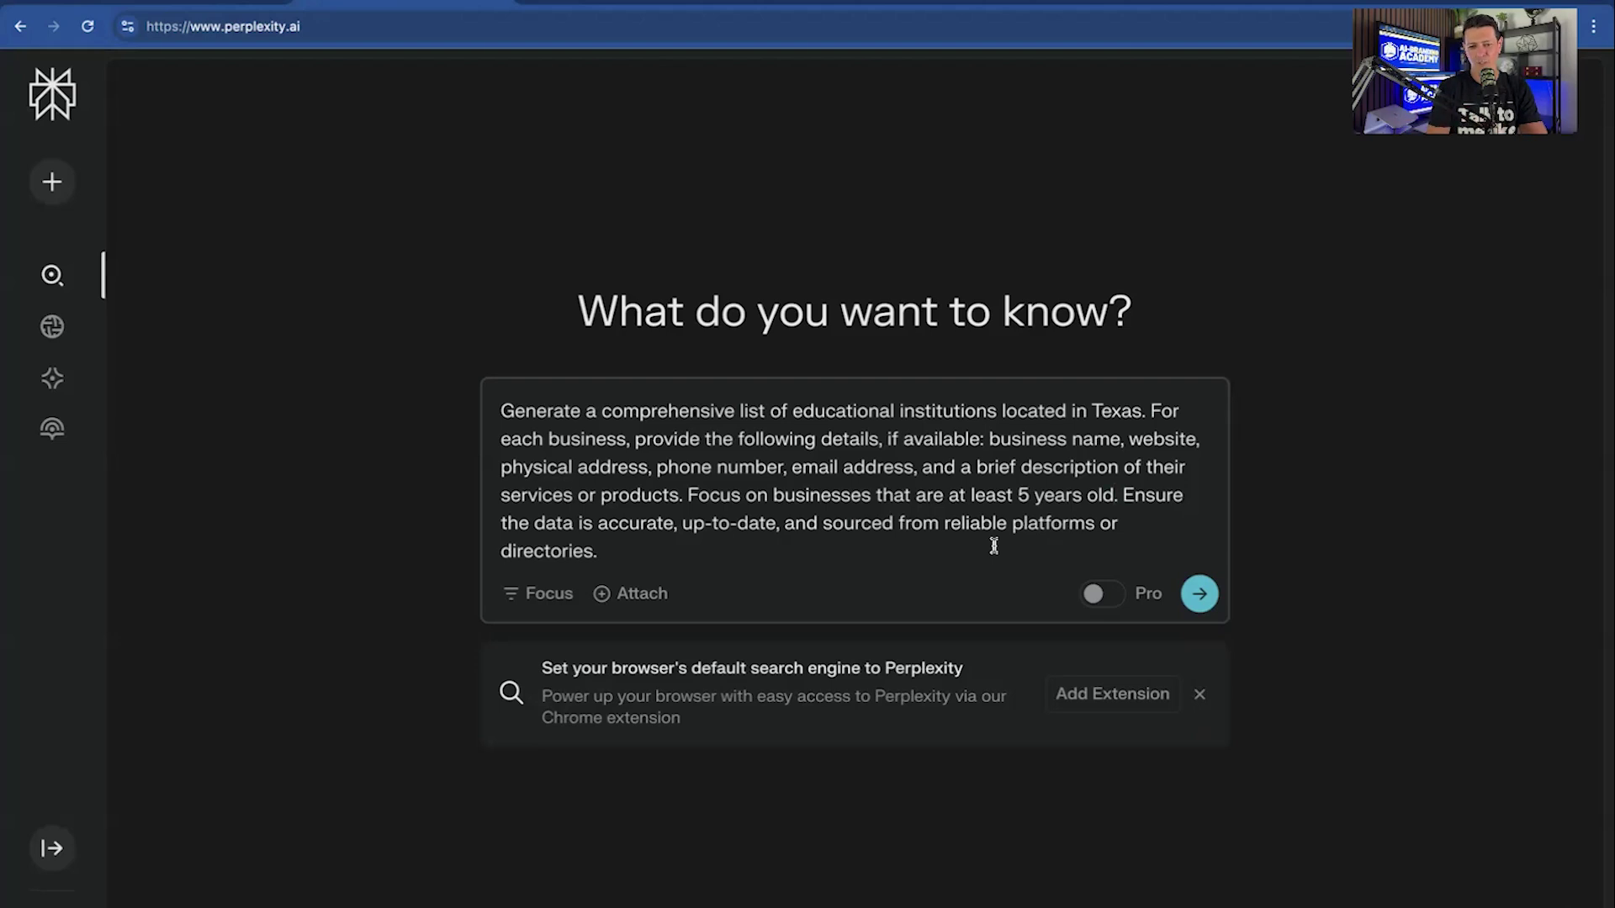
- Submit the Texas educational institutions prompt and scroll through the numbered answer
left_click(1200, 594)
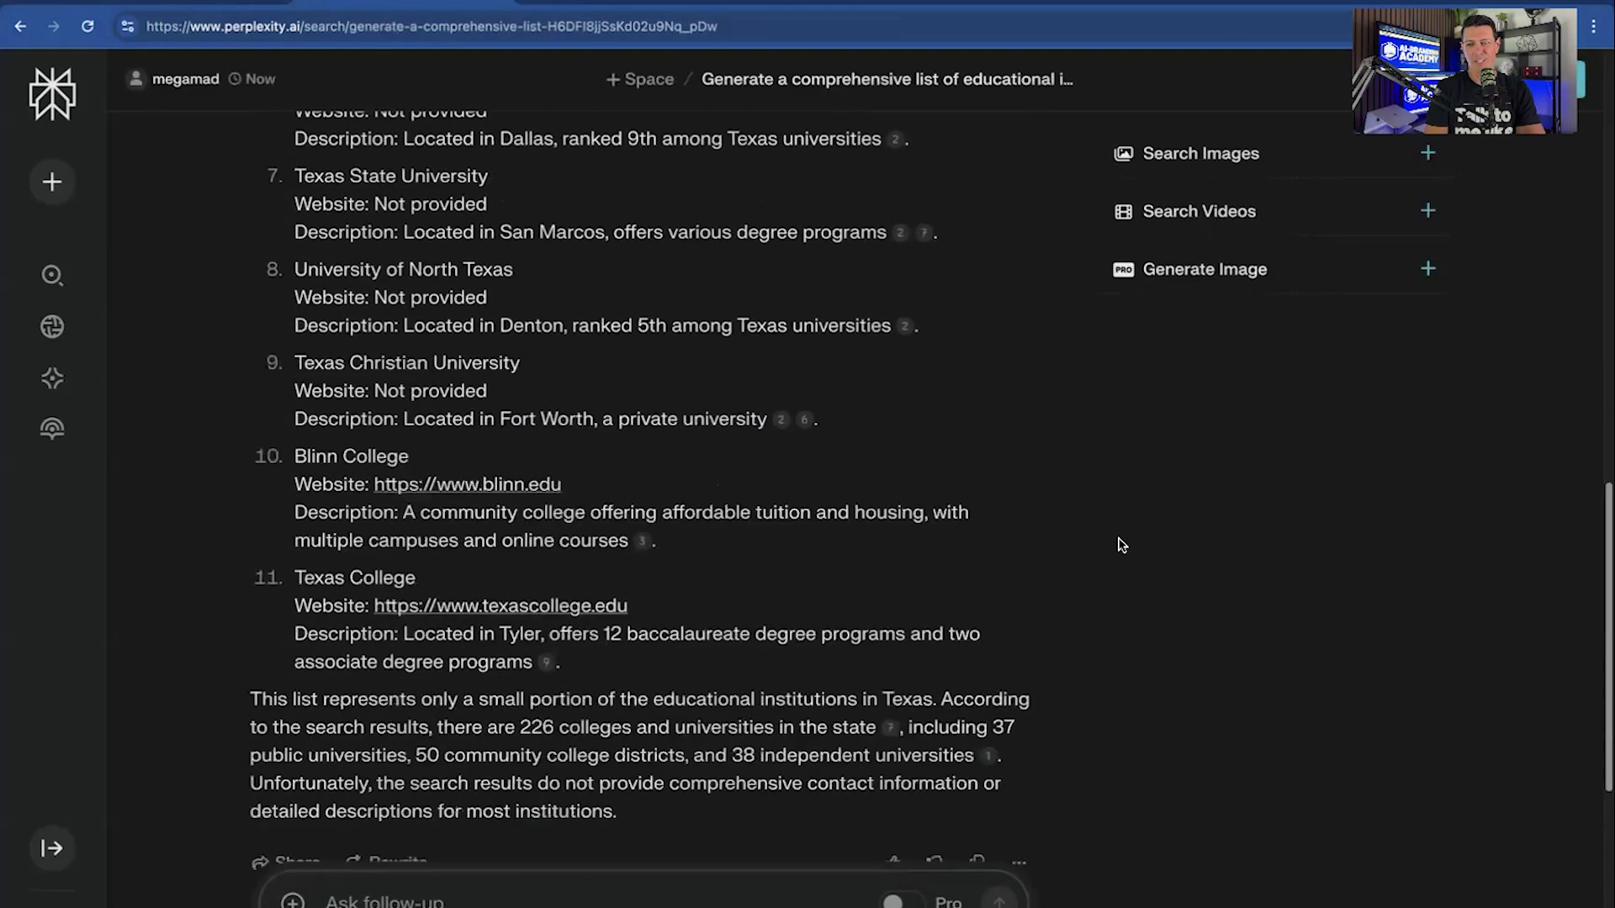
scroll(1121, 545, "up", 10)
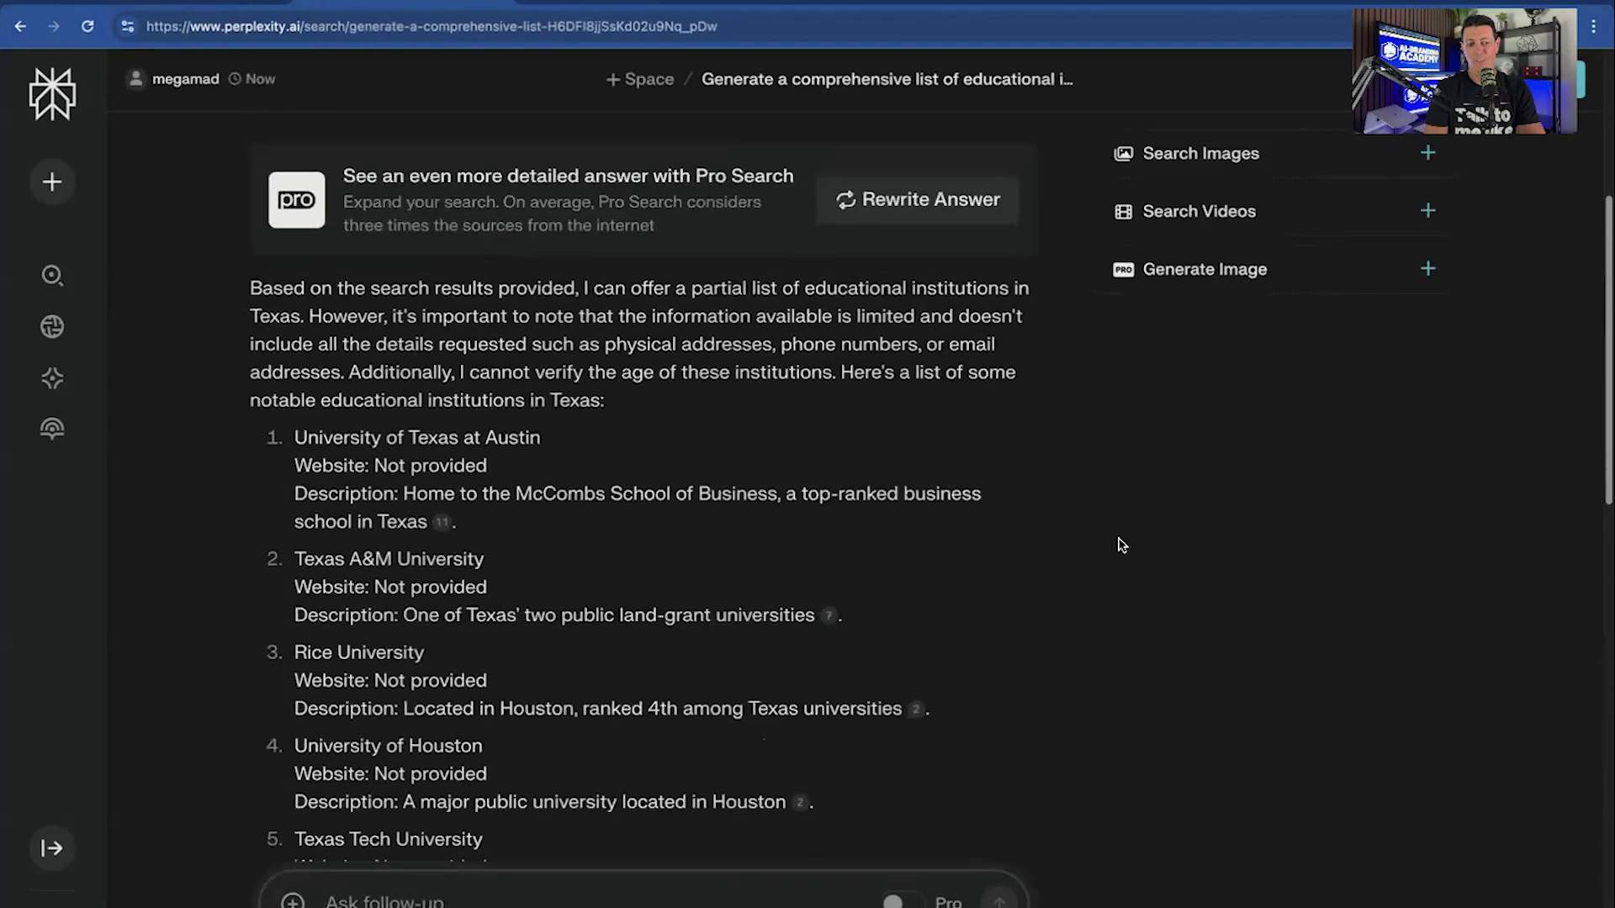
scroll(1121, 545, "down", 5)
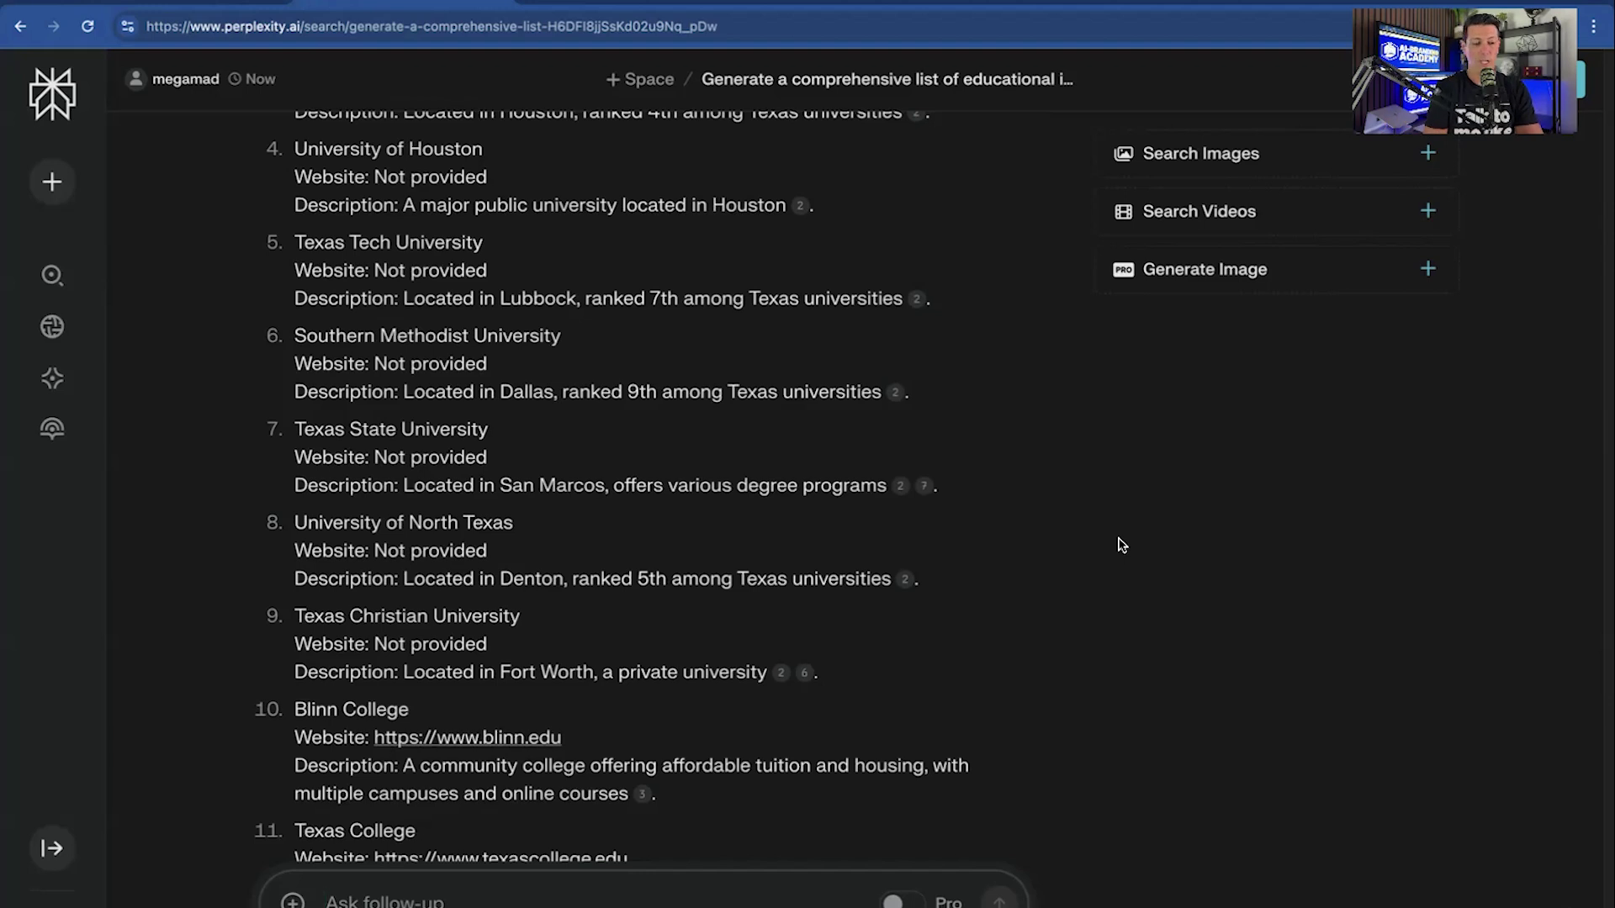
scroll(894, 457, "up", 3)
scroll(589, 433, "up", 3)
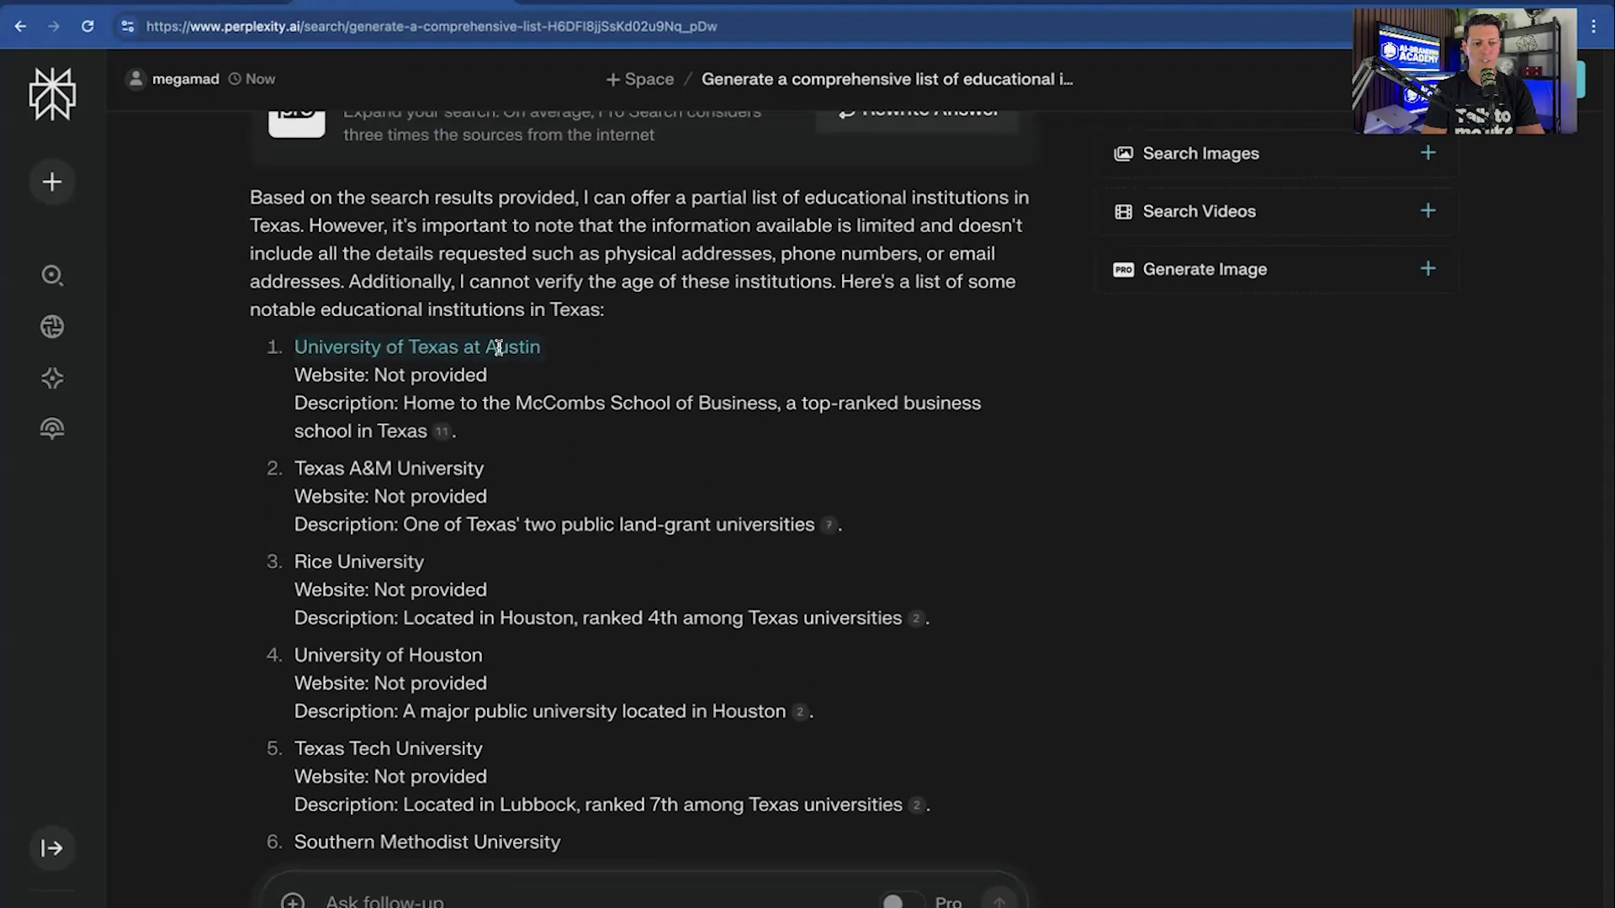
scroll(435, 402, "down", 2)
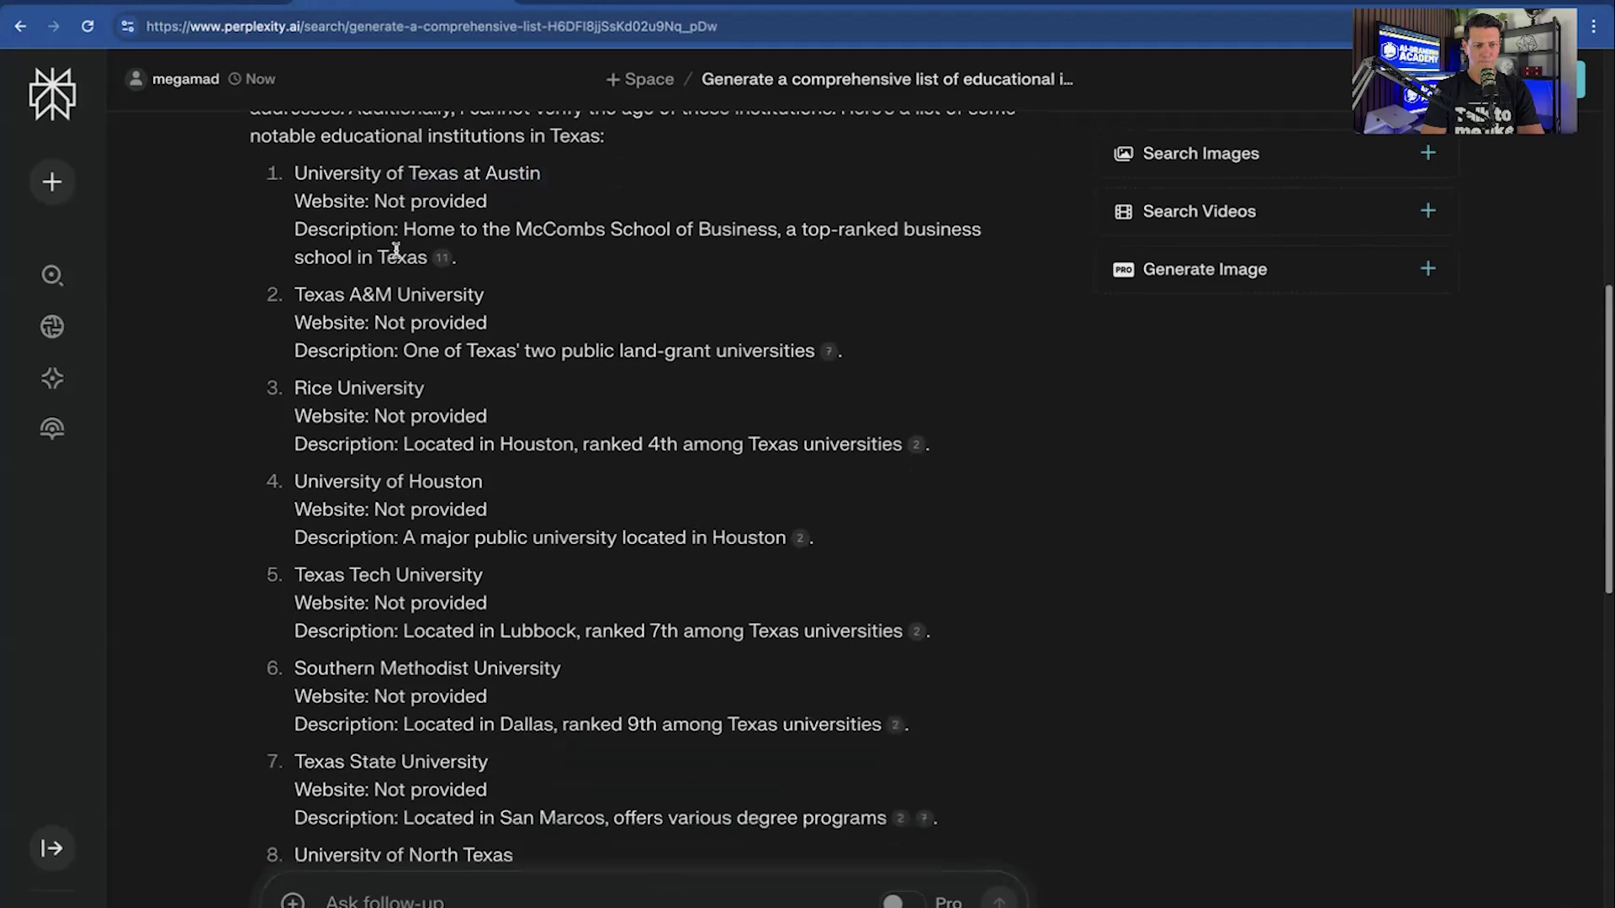
- Highlight lines of the answer and preview the cited 4icu Texas Universities source
left_click_drag(402, 229, 706, 287)
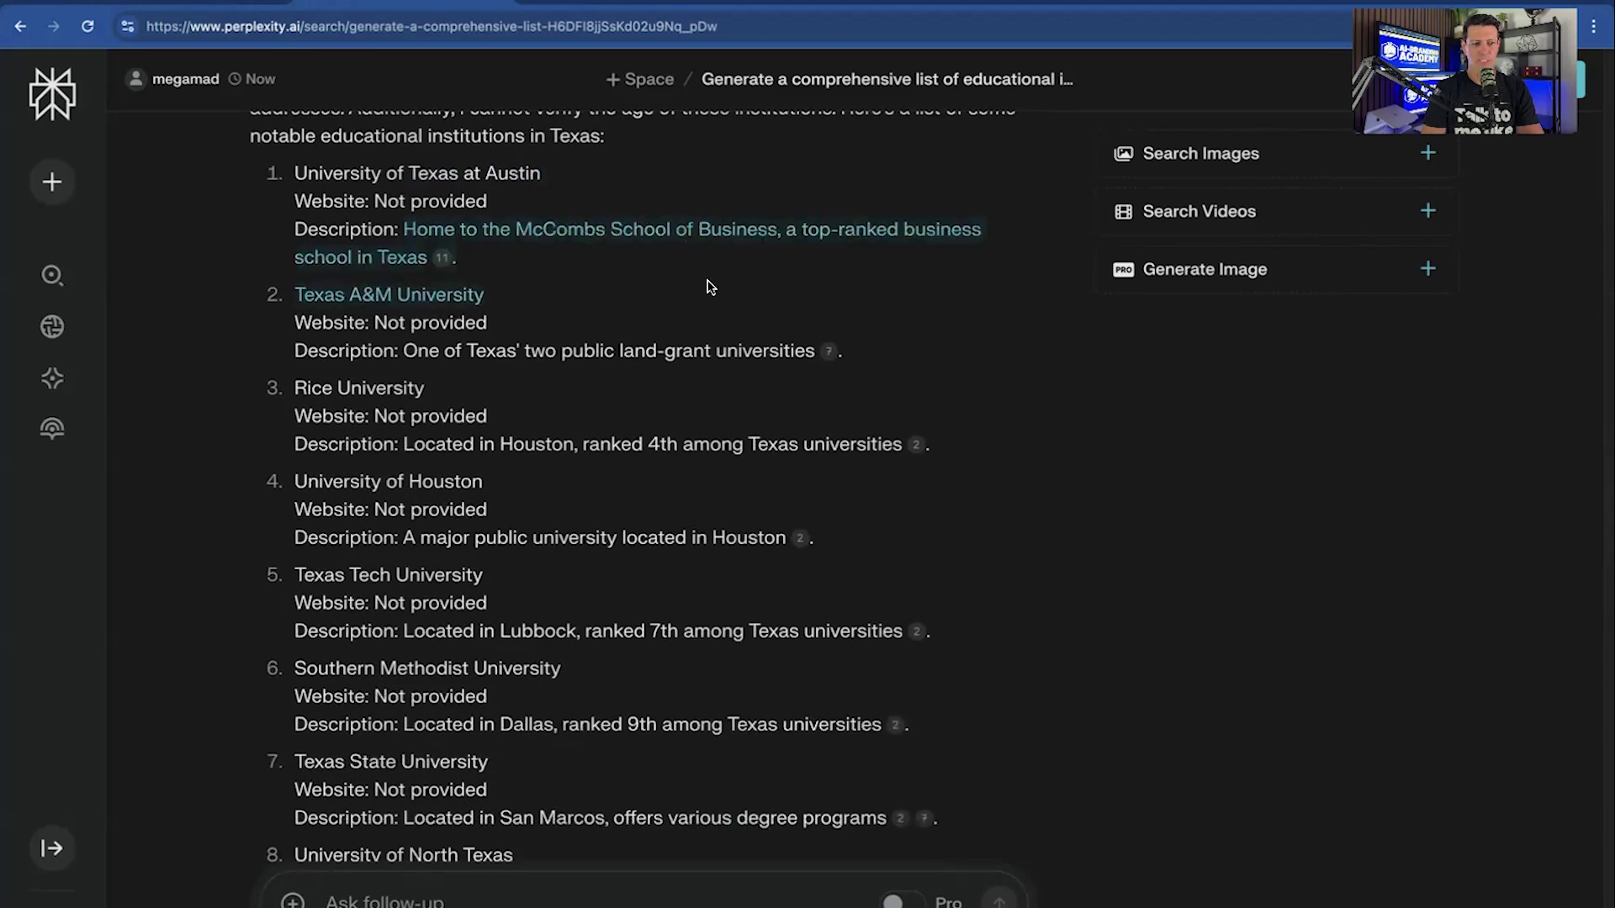
left_click(707, 287)
left_click_drag(290, 296, 662, 301)
scroll(539, 244, "down", 3)
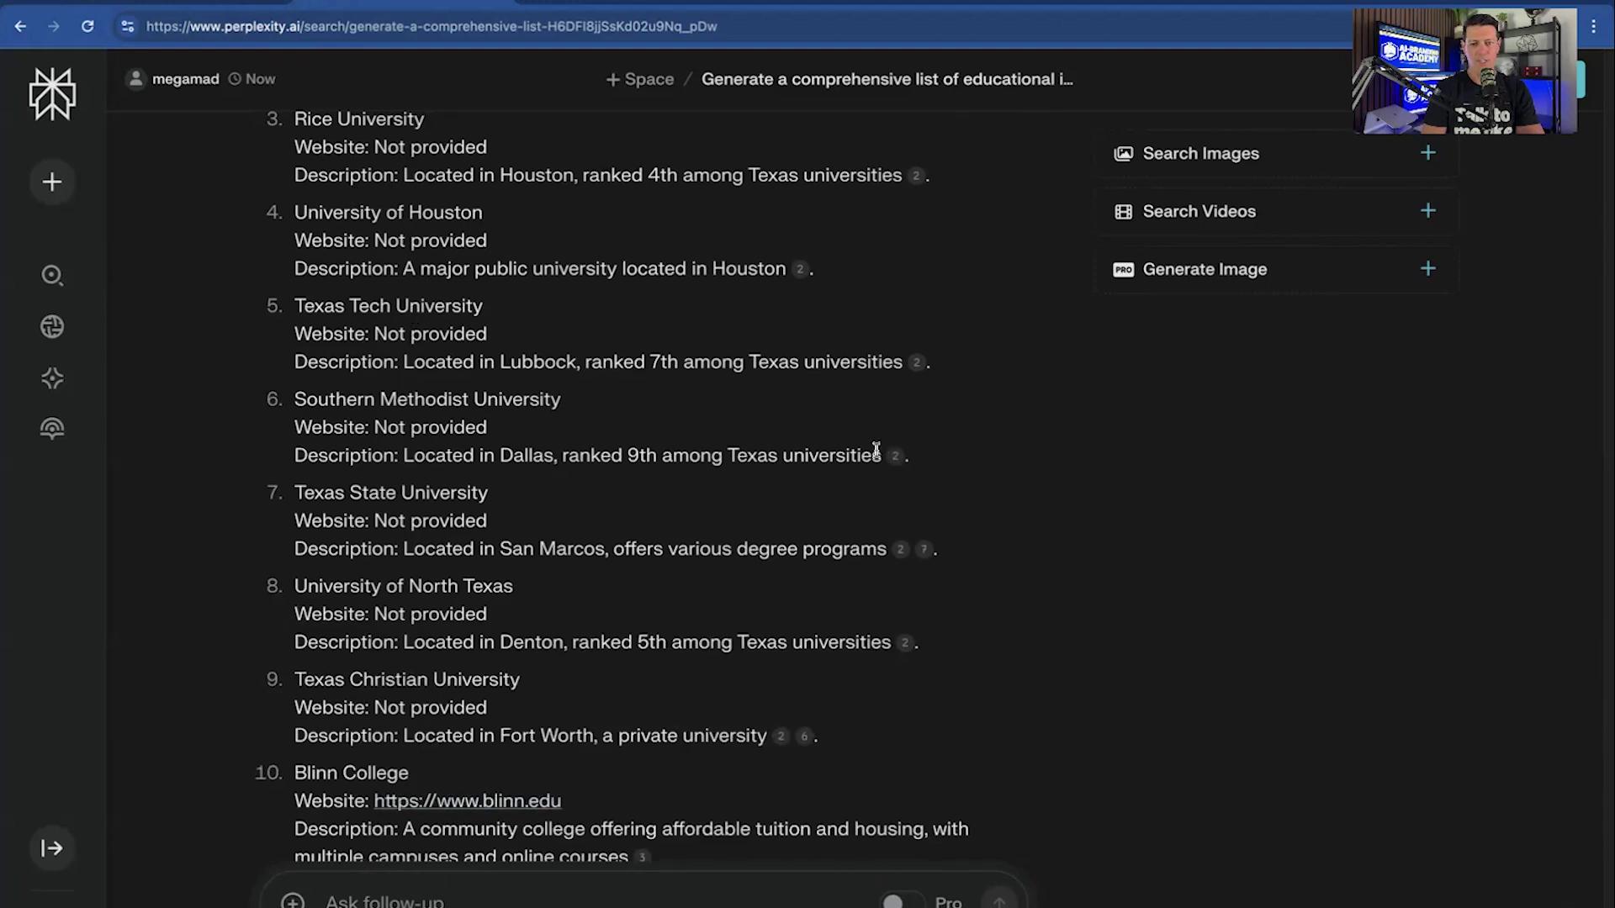
scroll(875, 450, "up", 3)
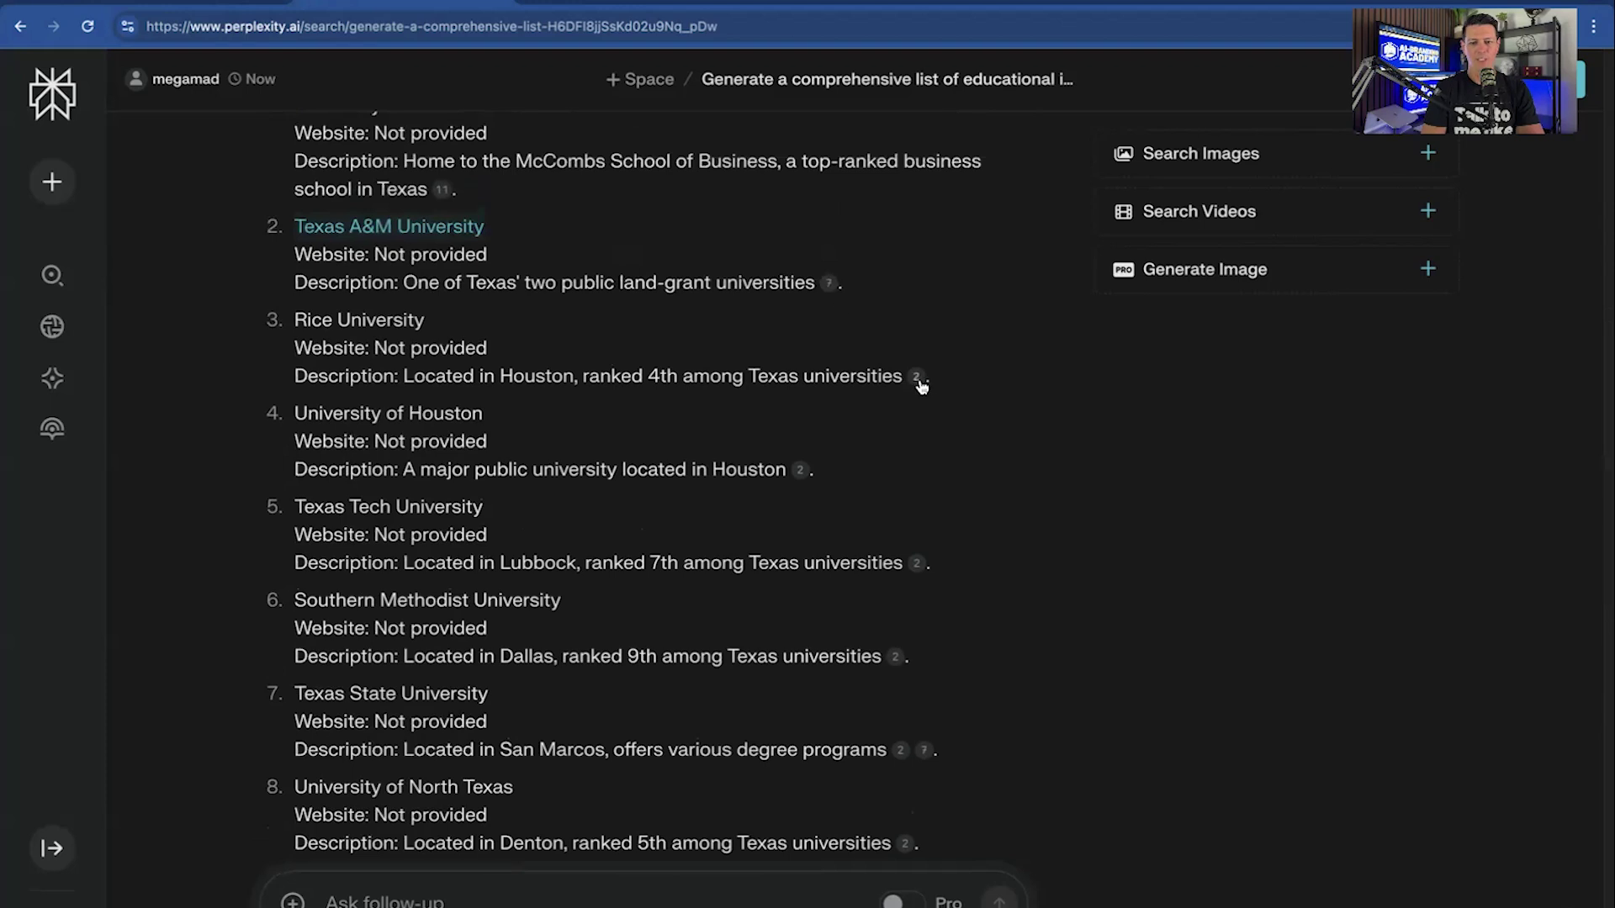
mouse_move(917, 380)
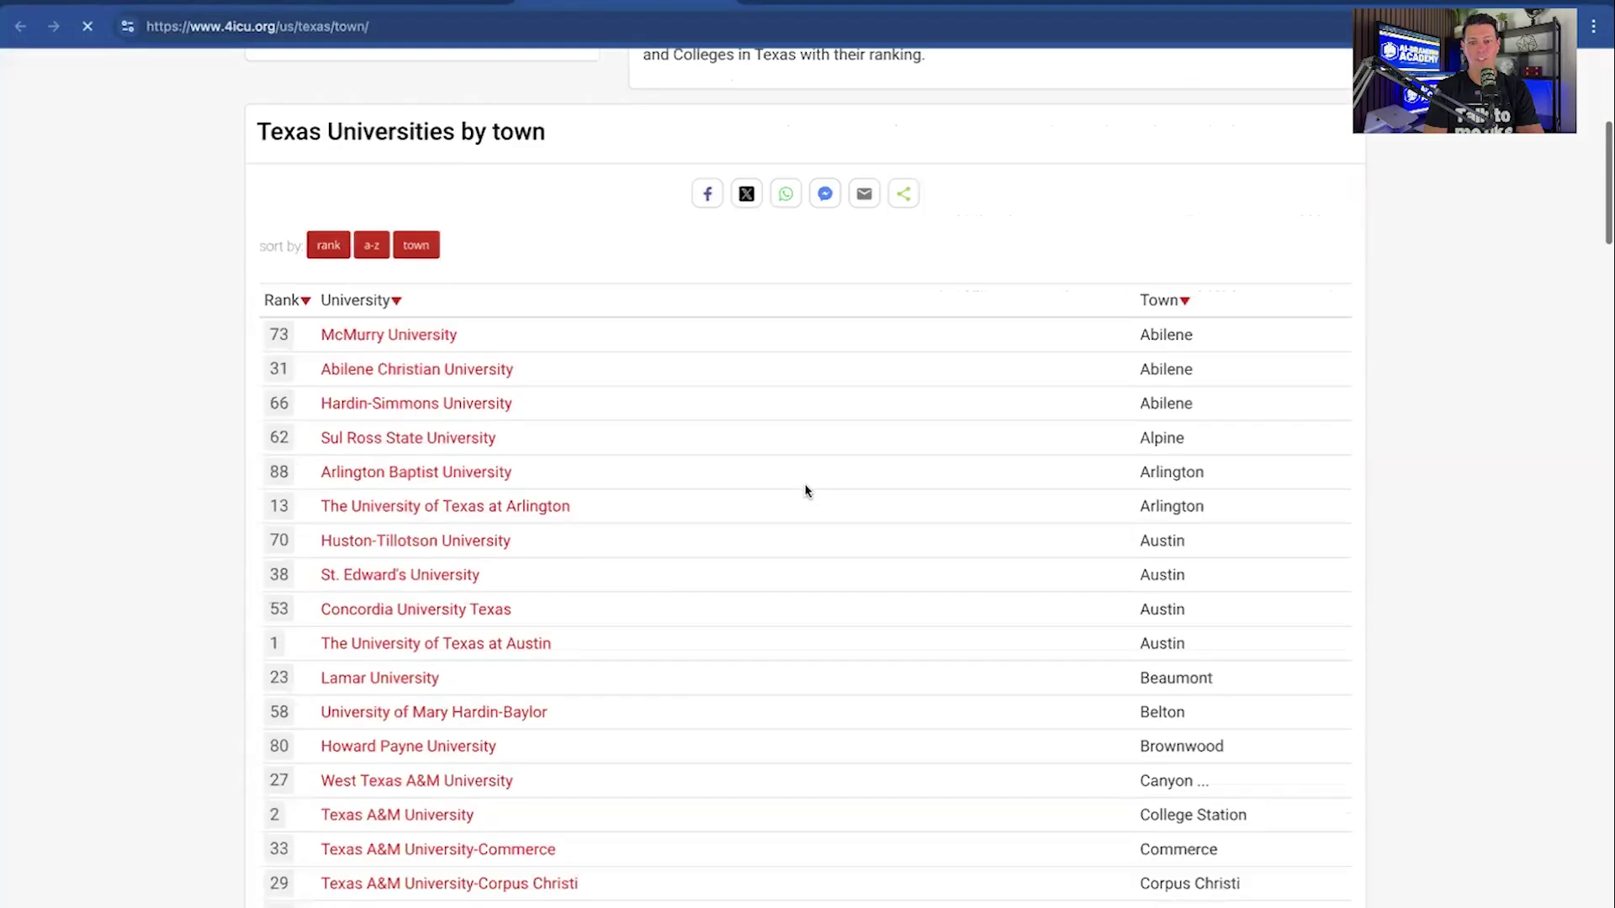
- Scroll through uniRank's list of 90 Texas universities ordered by town
scroll(805, 490, "down", 20)
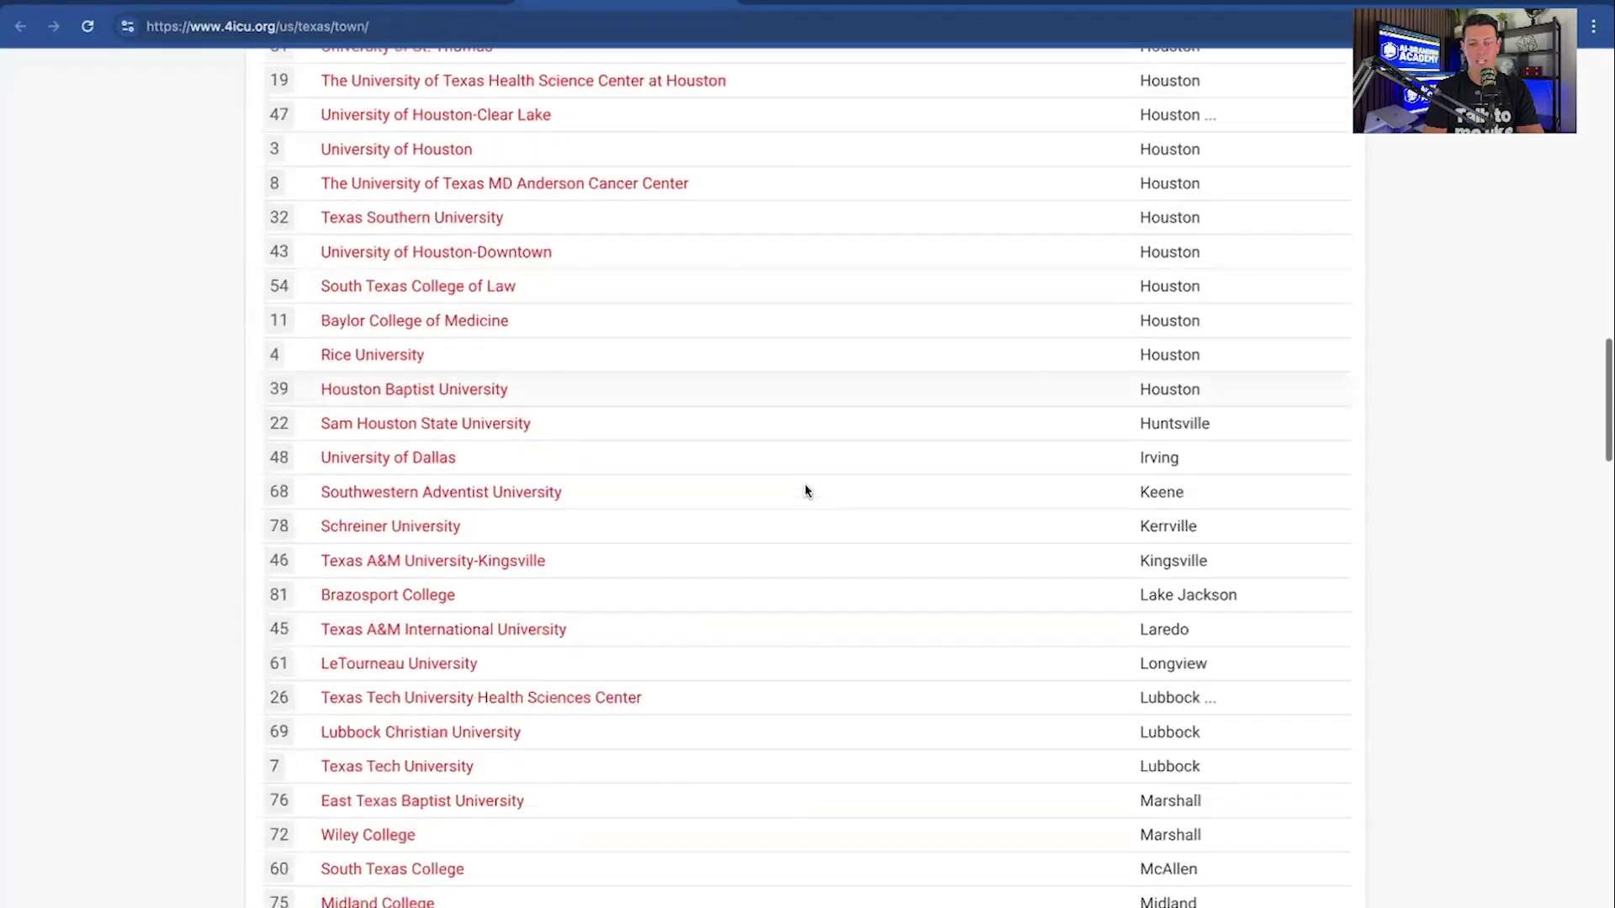
scroll(805, 490, "down", 5)
scroll(805, 490, "up", 20)
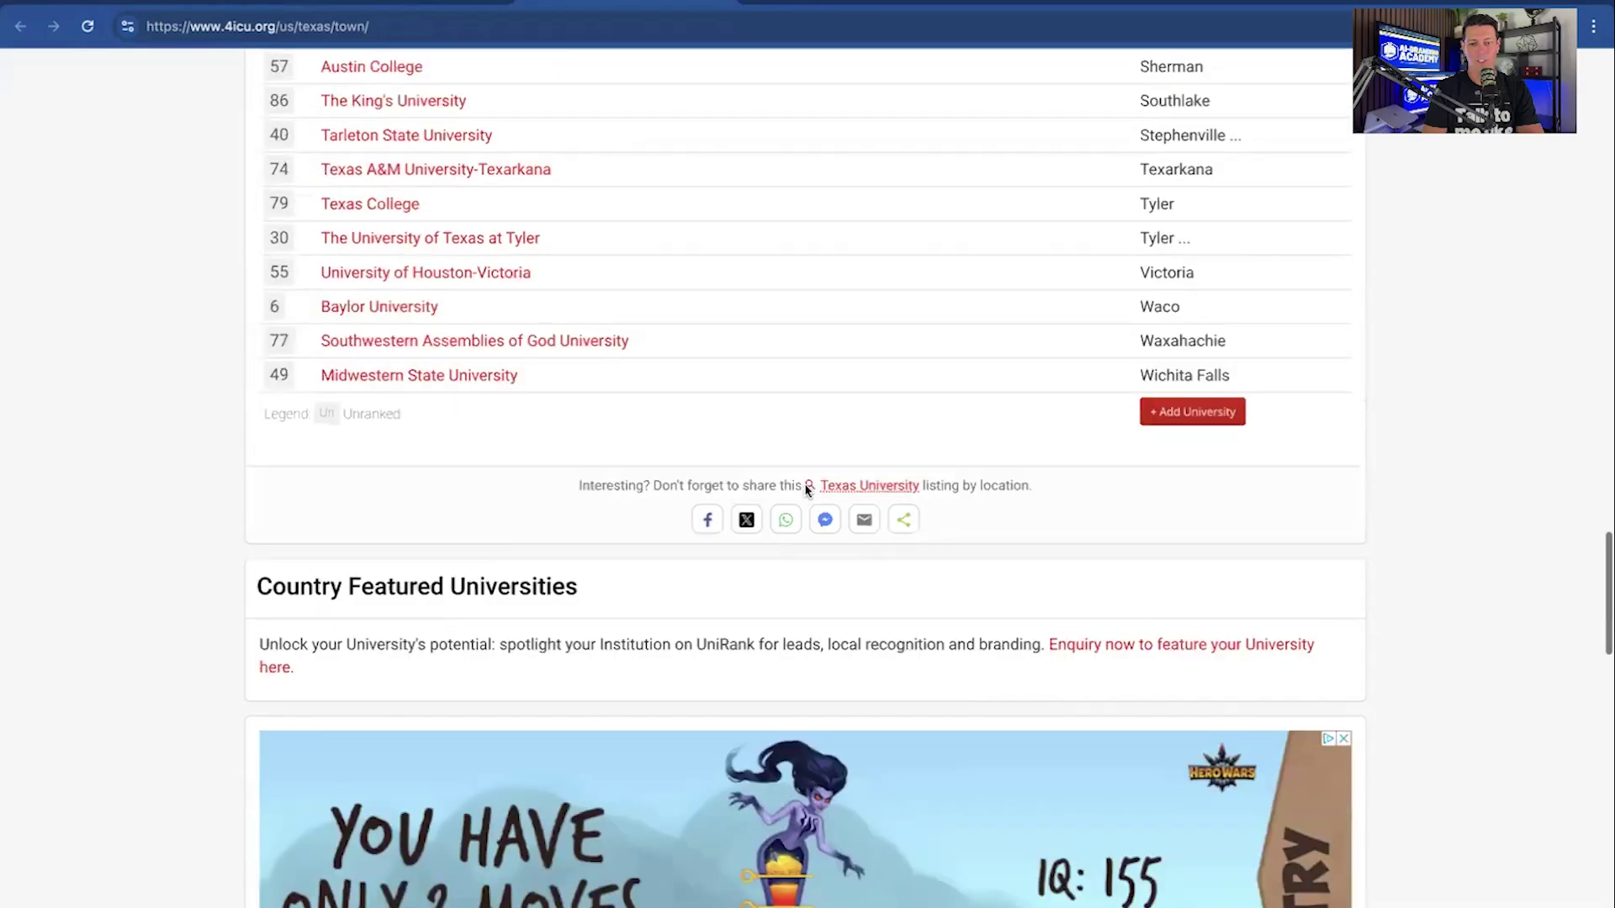
scroll(805, 490, "up", 4)
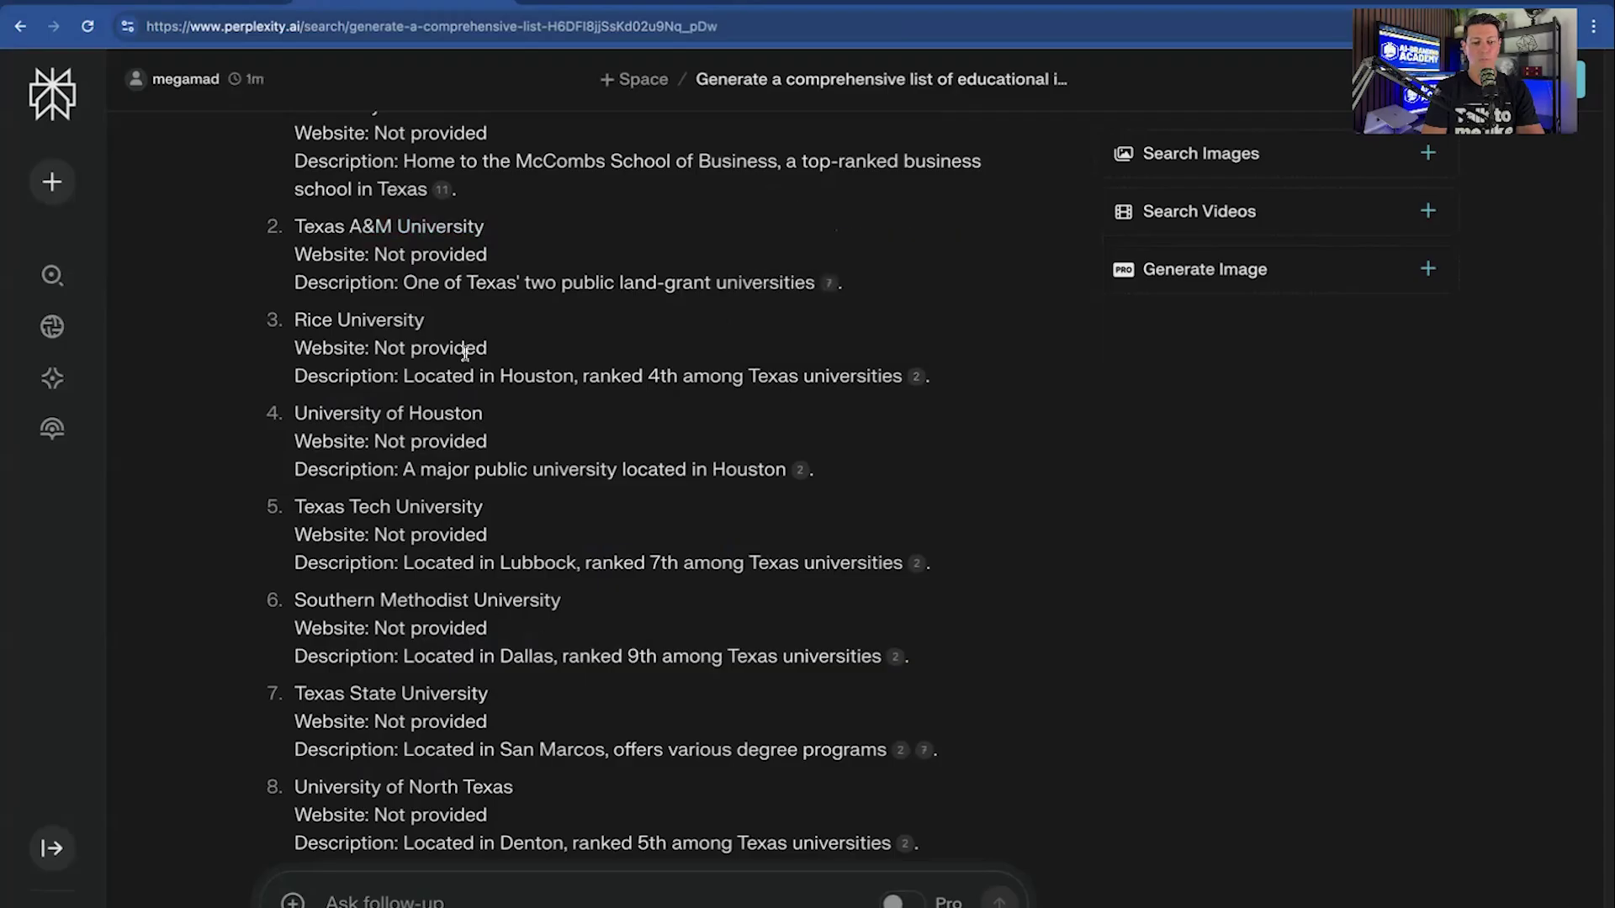
scroll(548, 839, "down", 8)
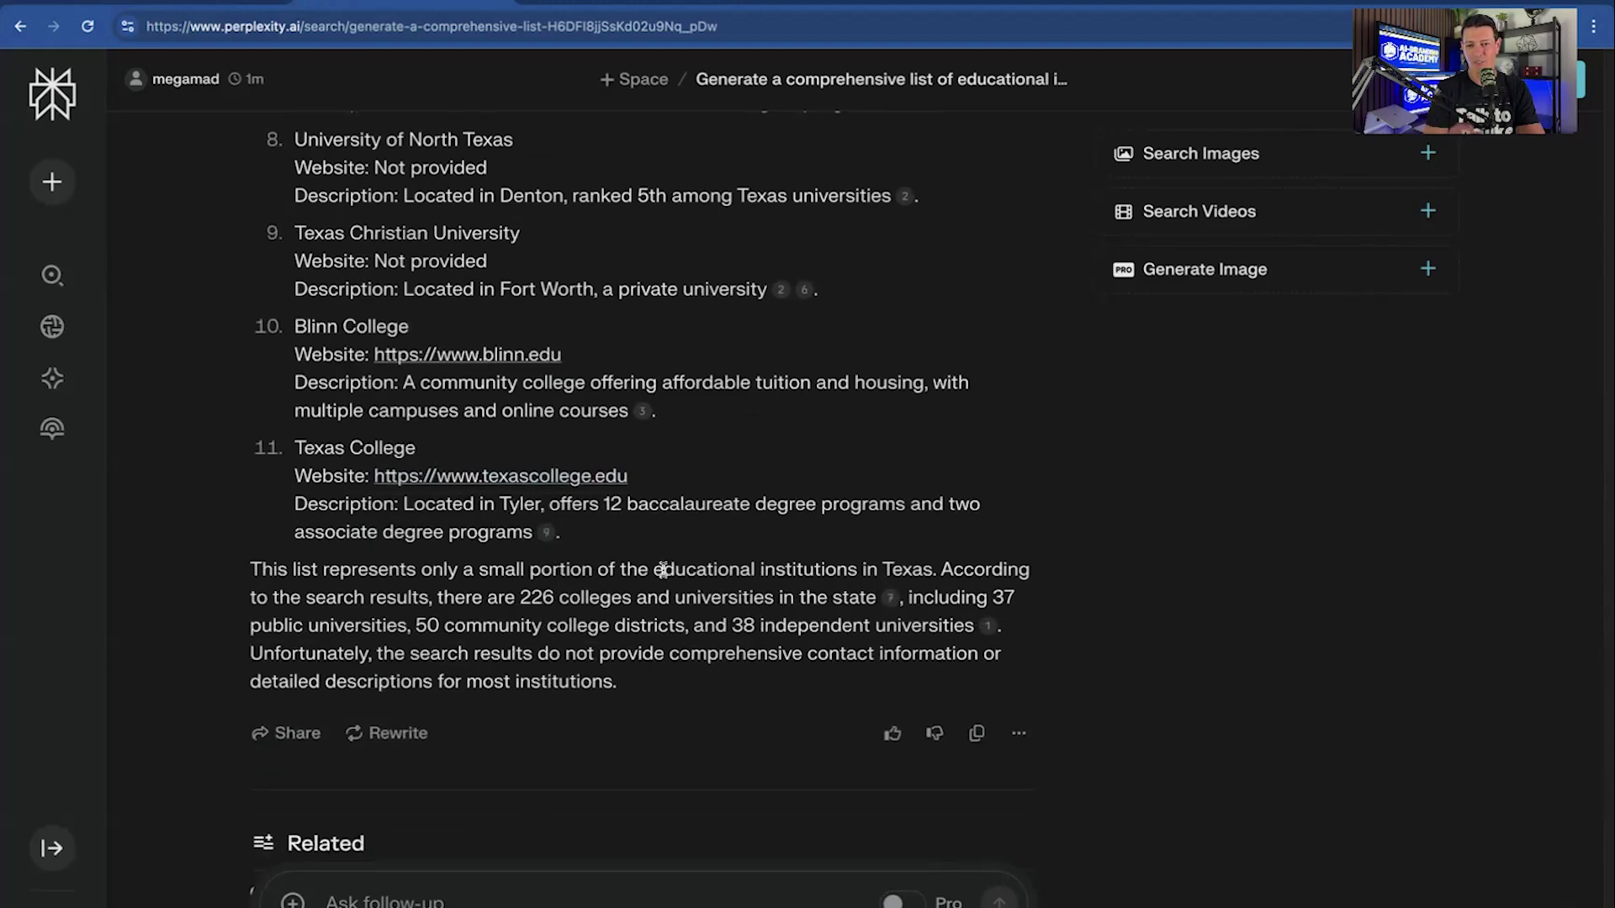
- Copy the original query into the follow-up box and delete its last two sentences on age and accuracy
scroll(662, 569, "up", 10)
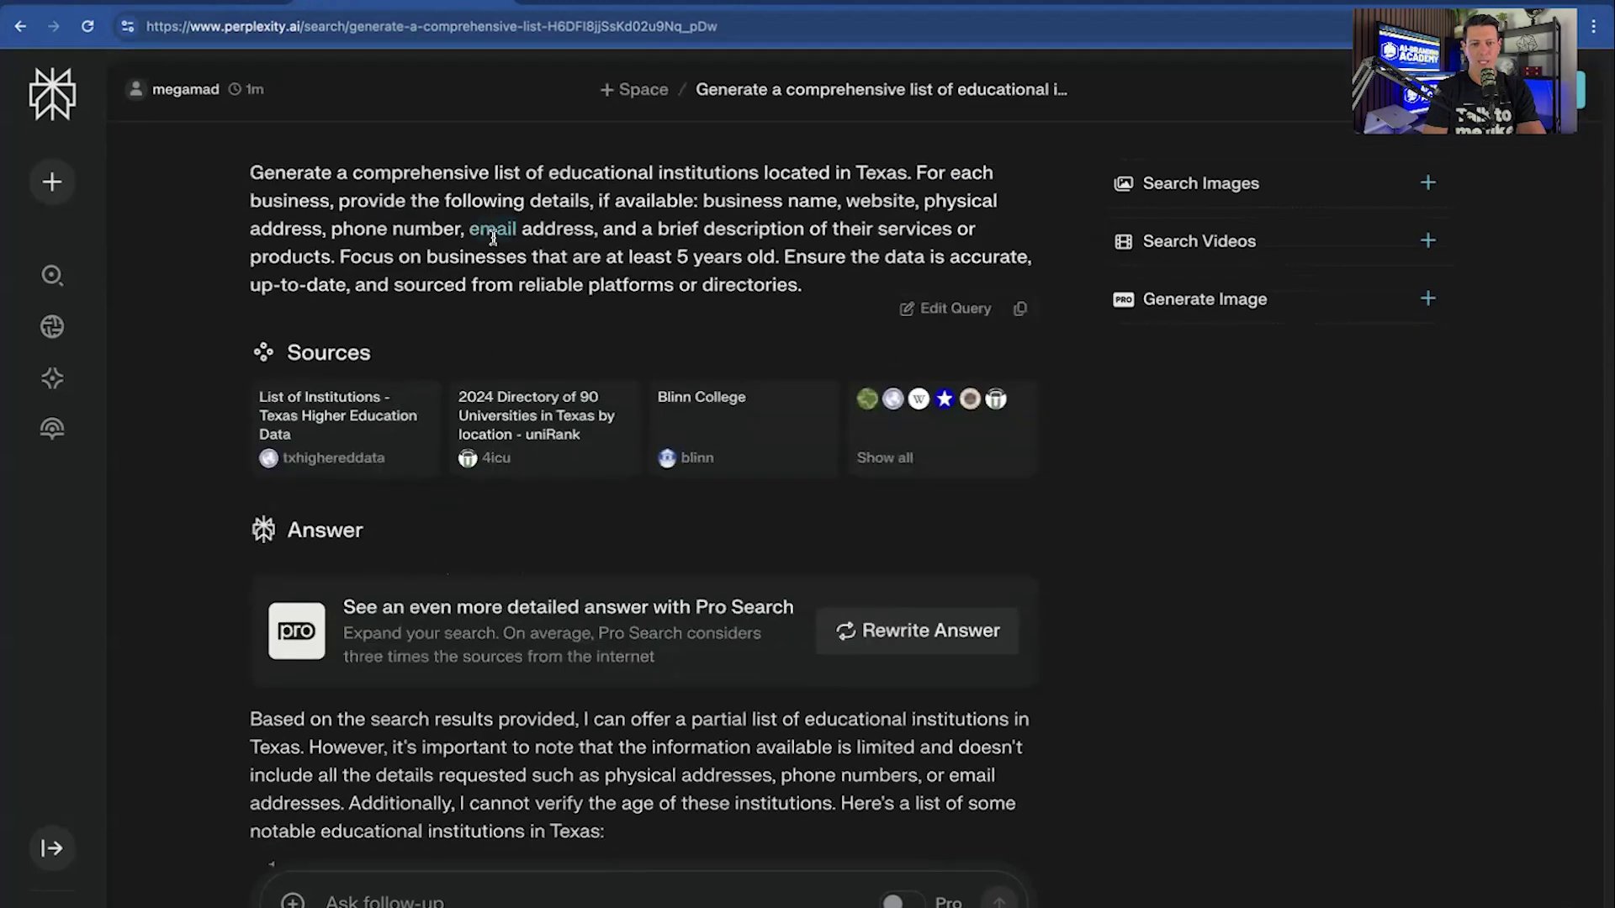
triple_click(494, 235)
key("ctrl+c")
scroll(564, 516, "down", 8)
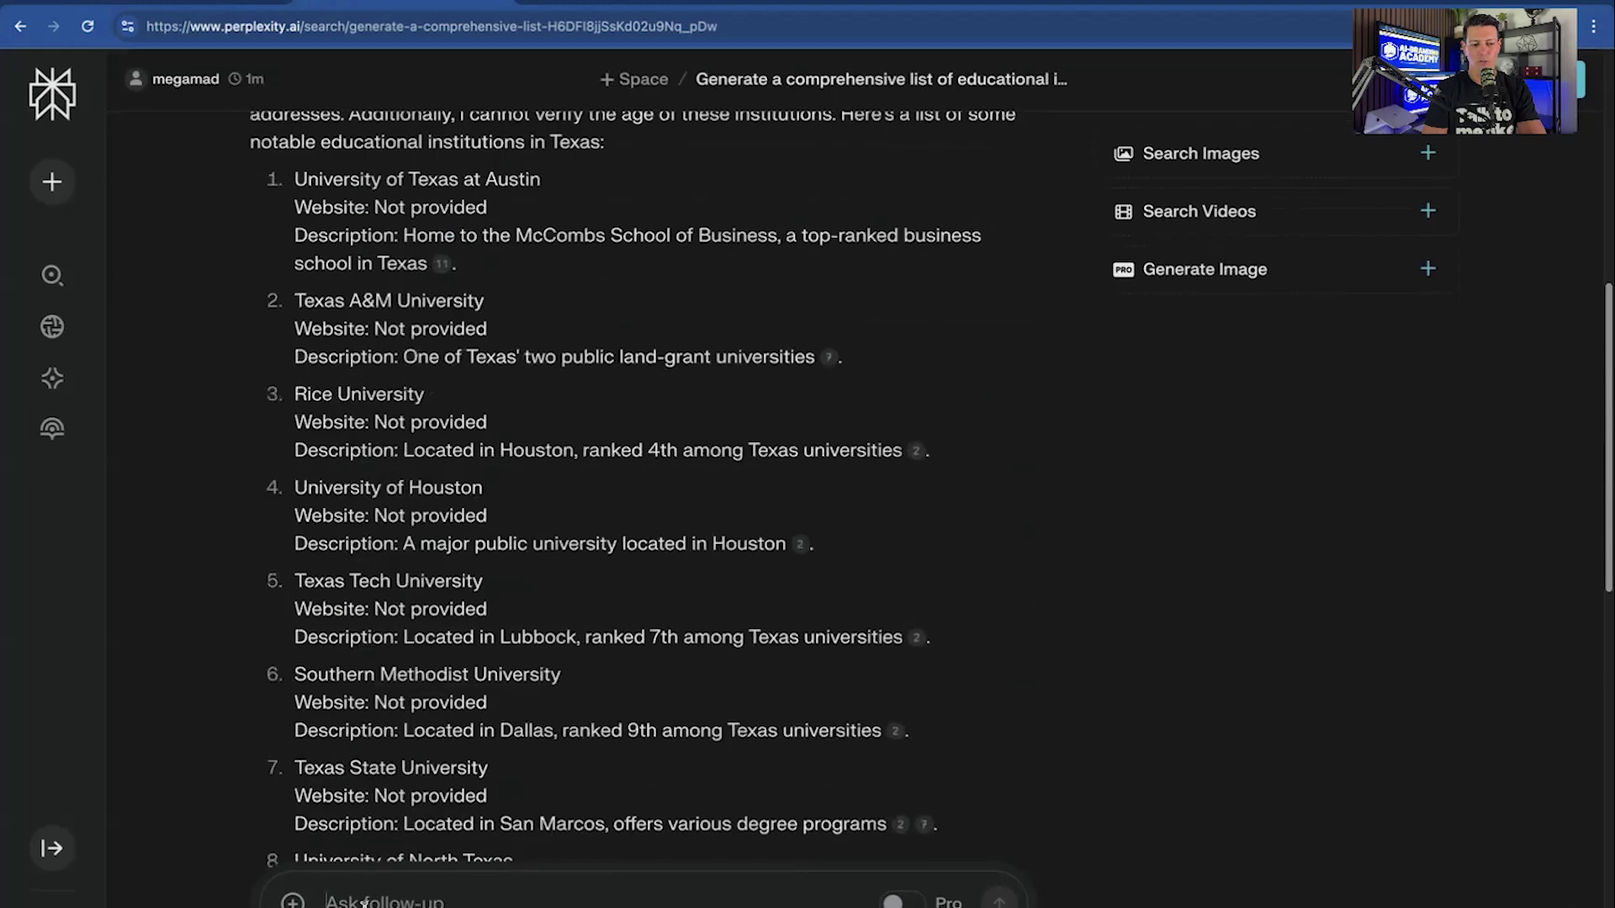
key("ctrl+v")
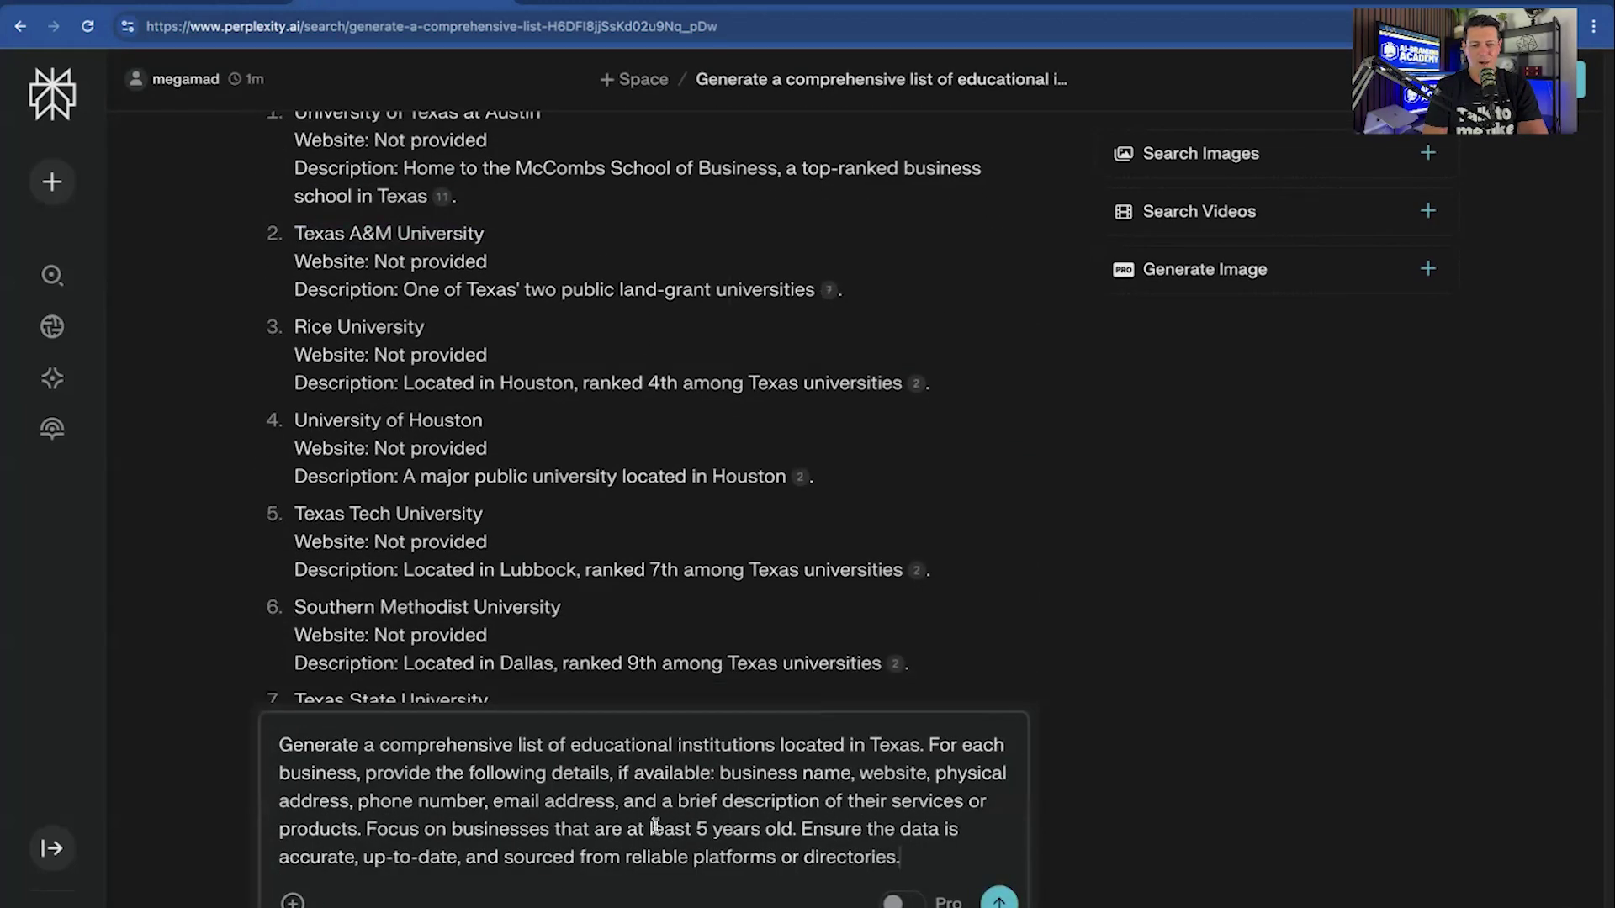
left_click_drag(366, 829, 670, 862)
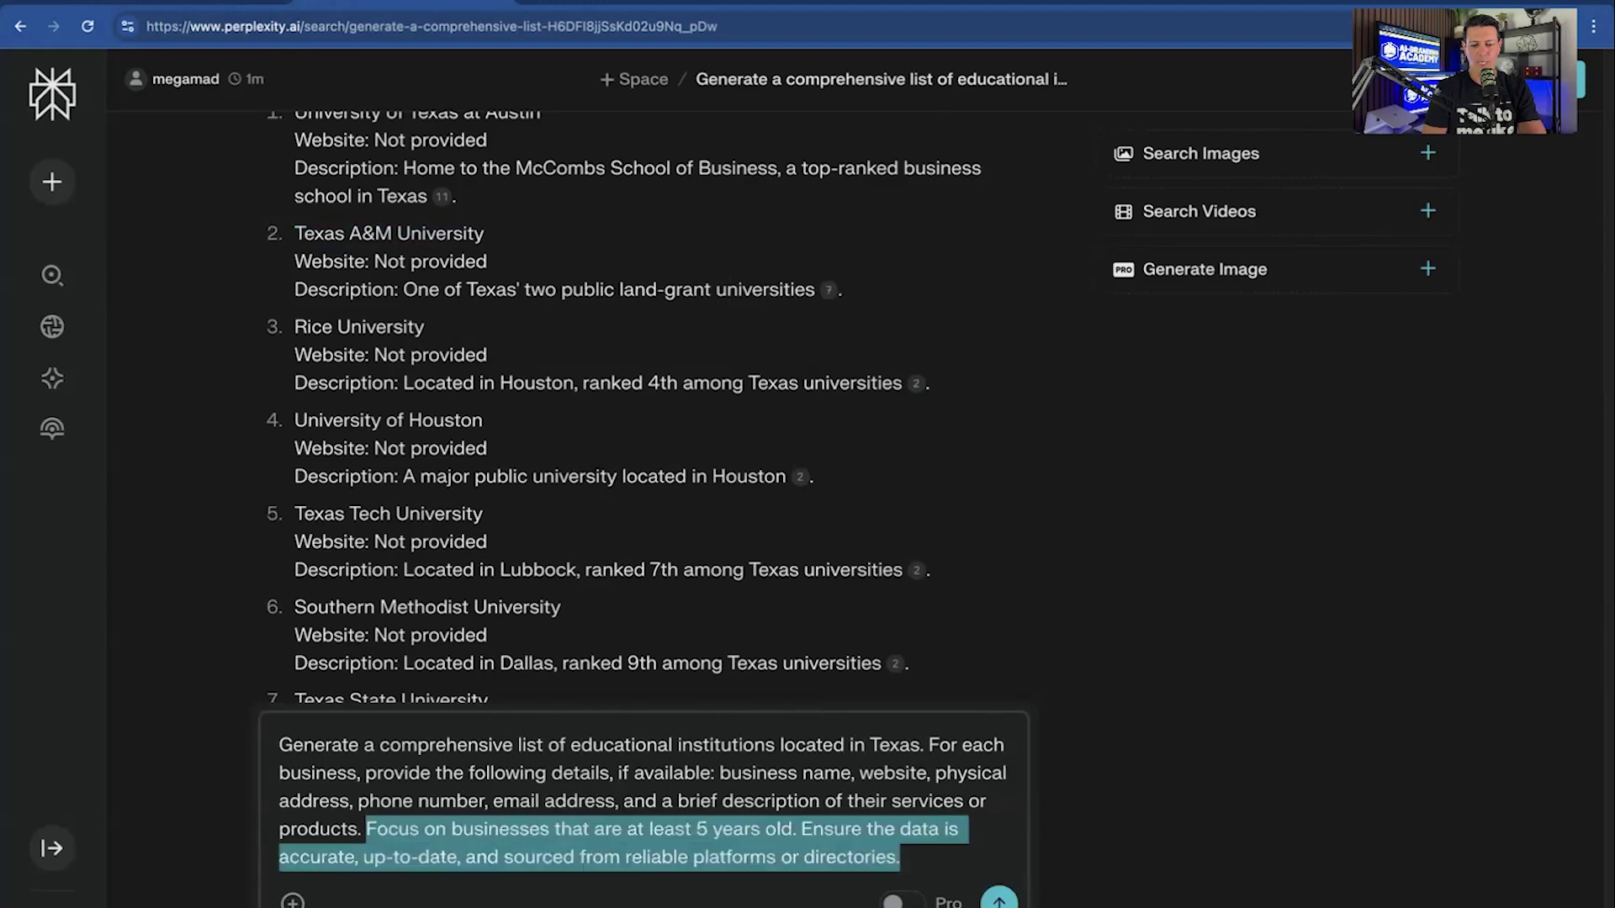
key("BackSpace")
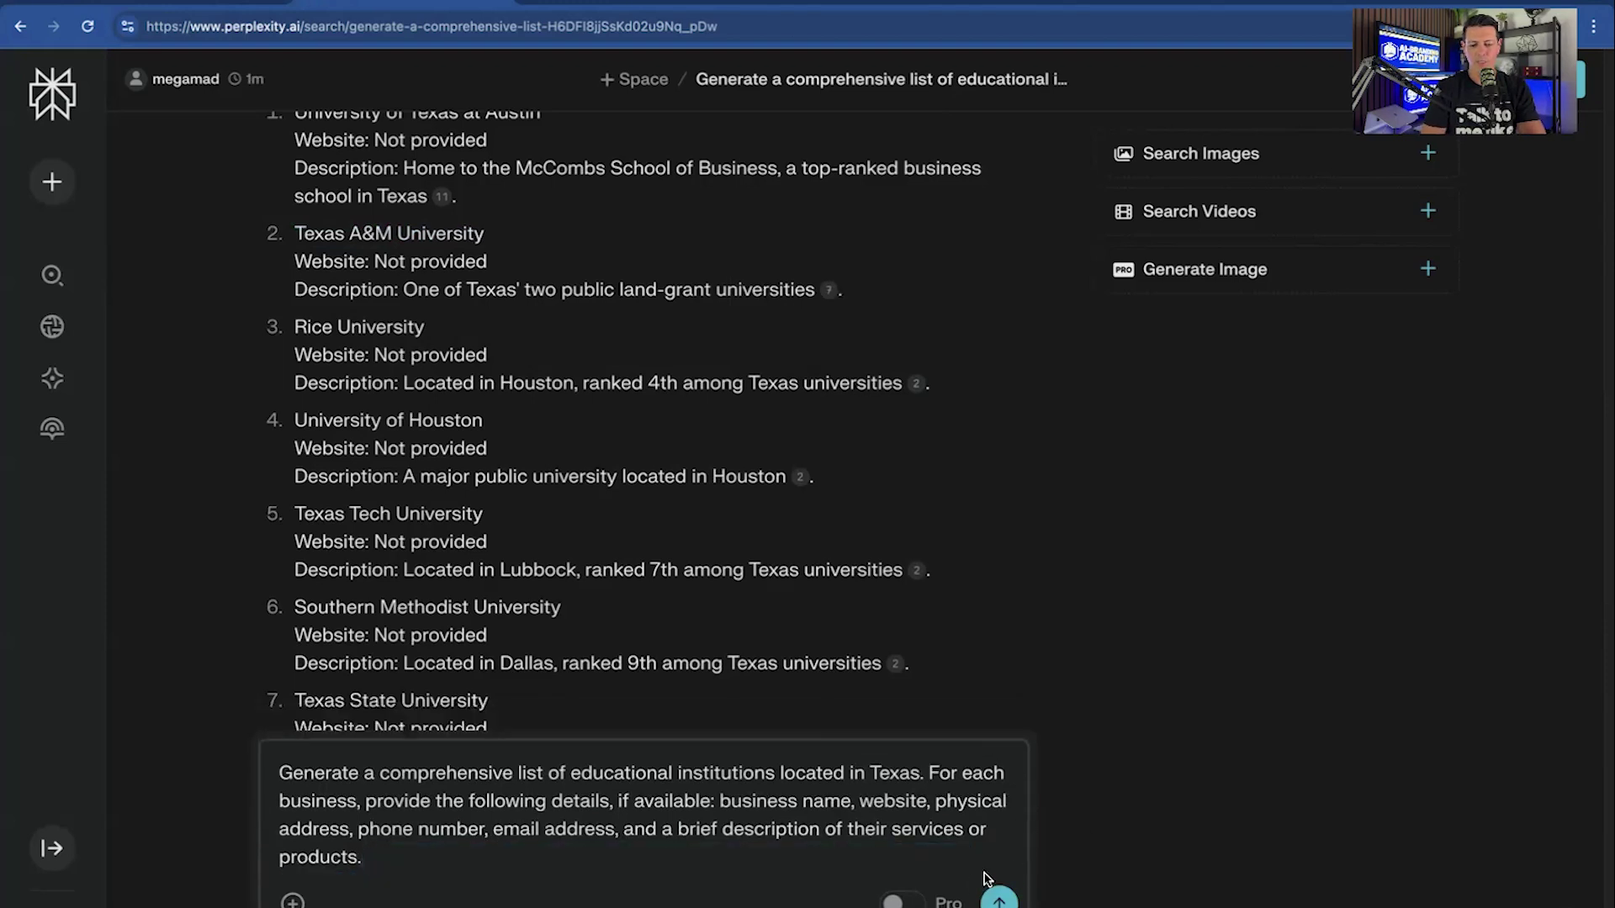
mouse_move(912, 904)
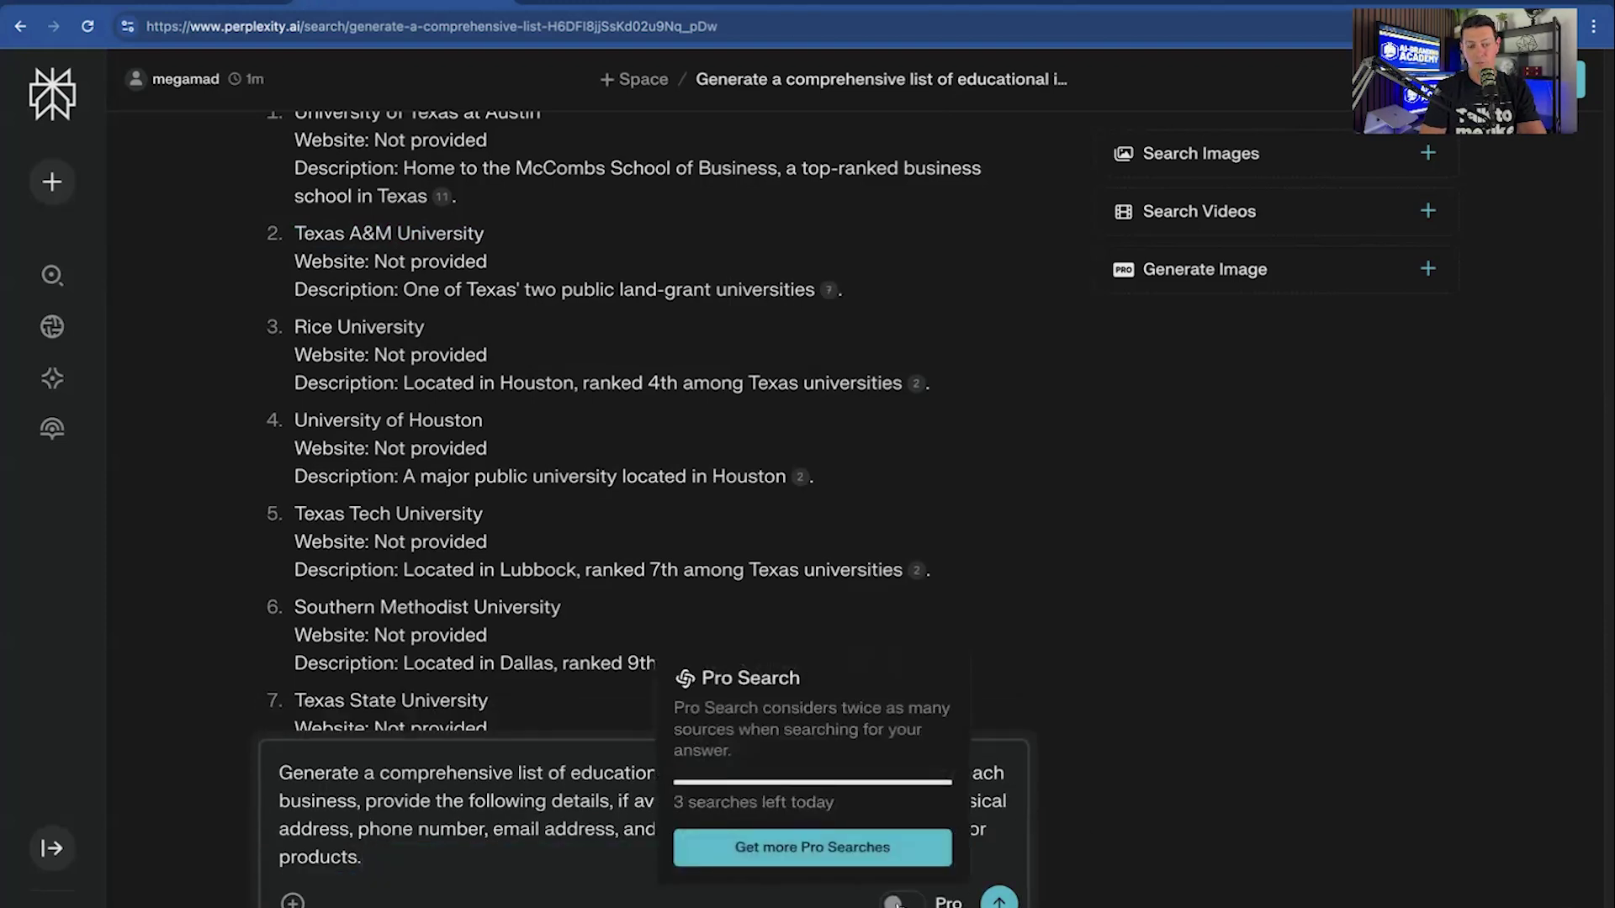
- Submit the trimmed follow-up and select the answer's closing summary noting 226 Texas colleges
left_click(998, 900)
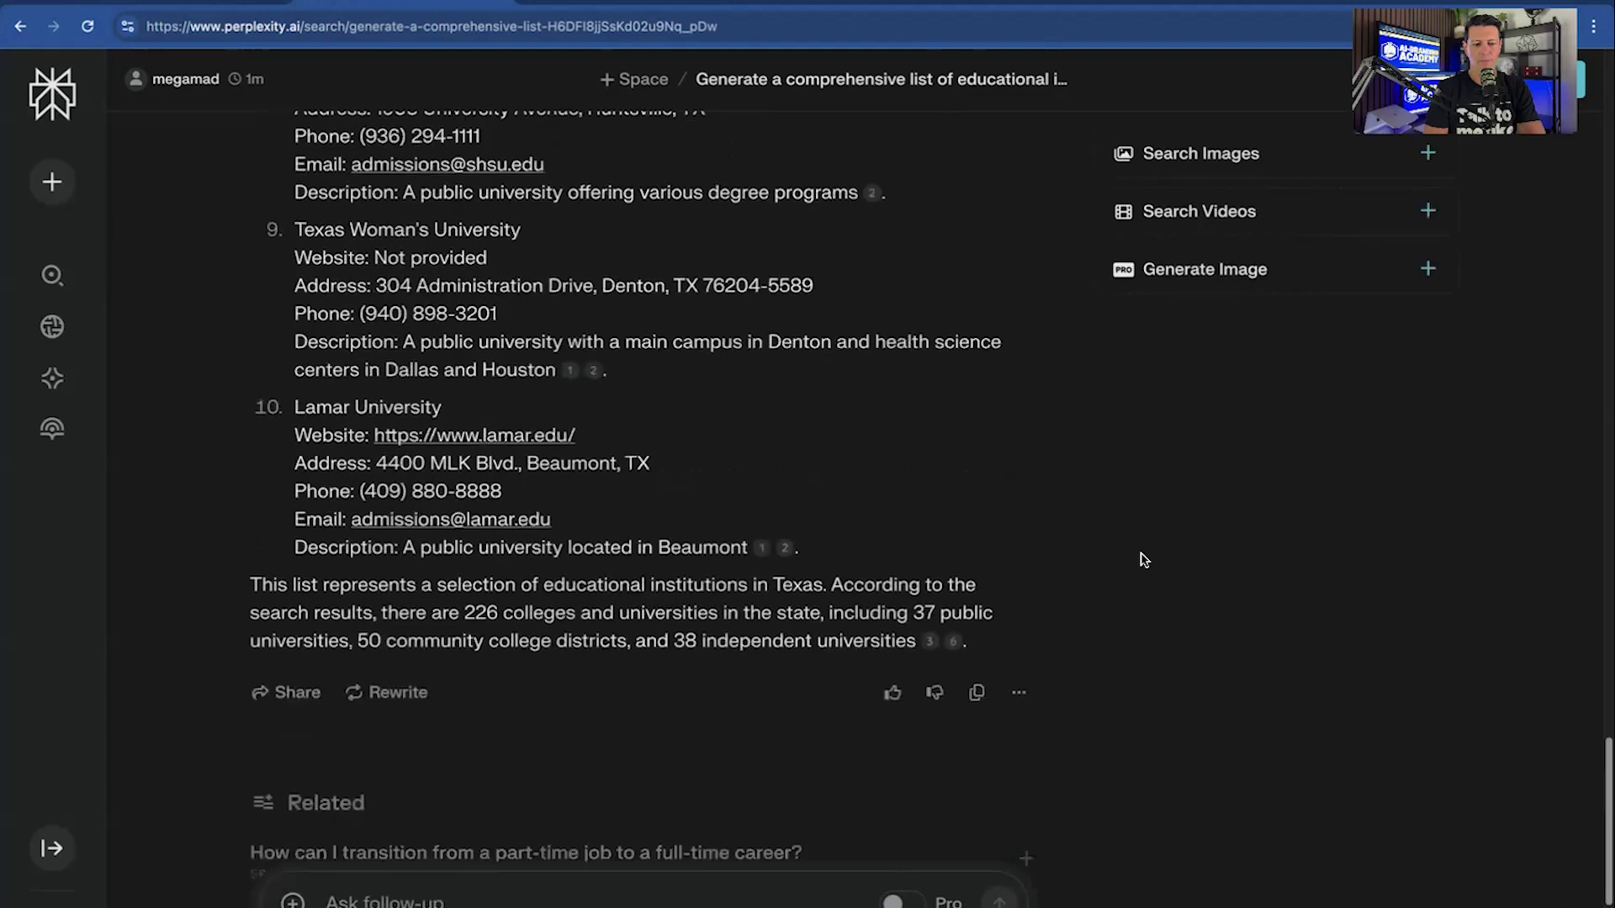
triple_click(423, 515)
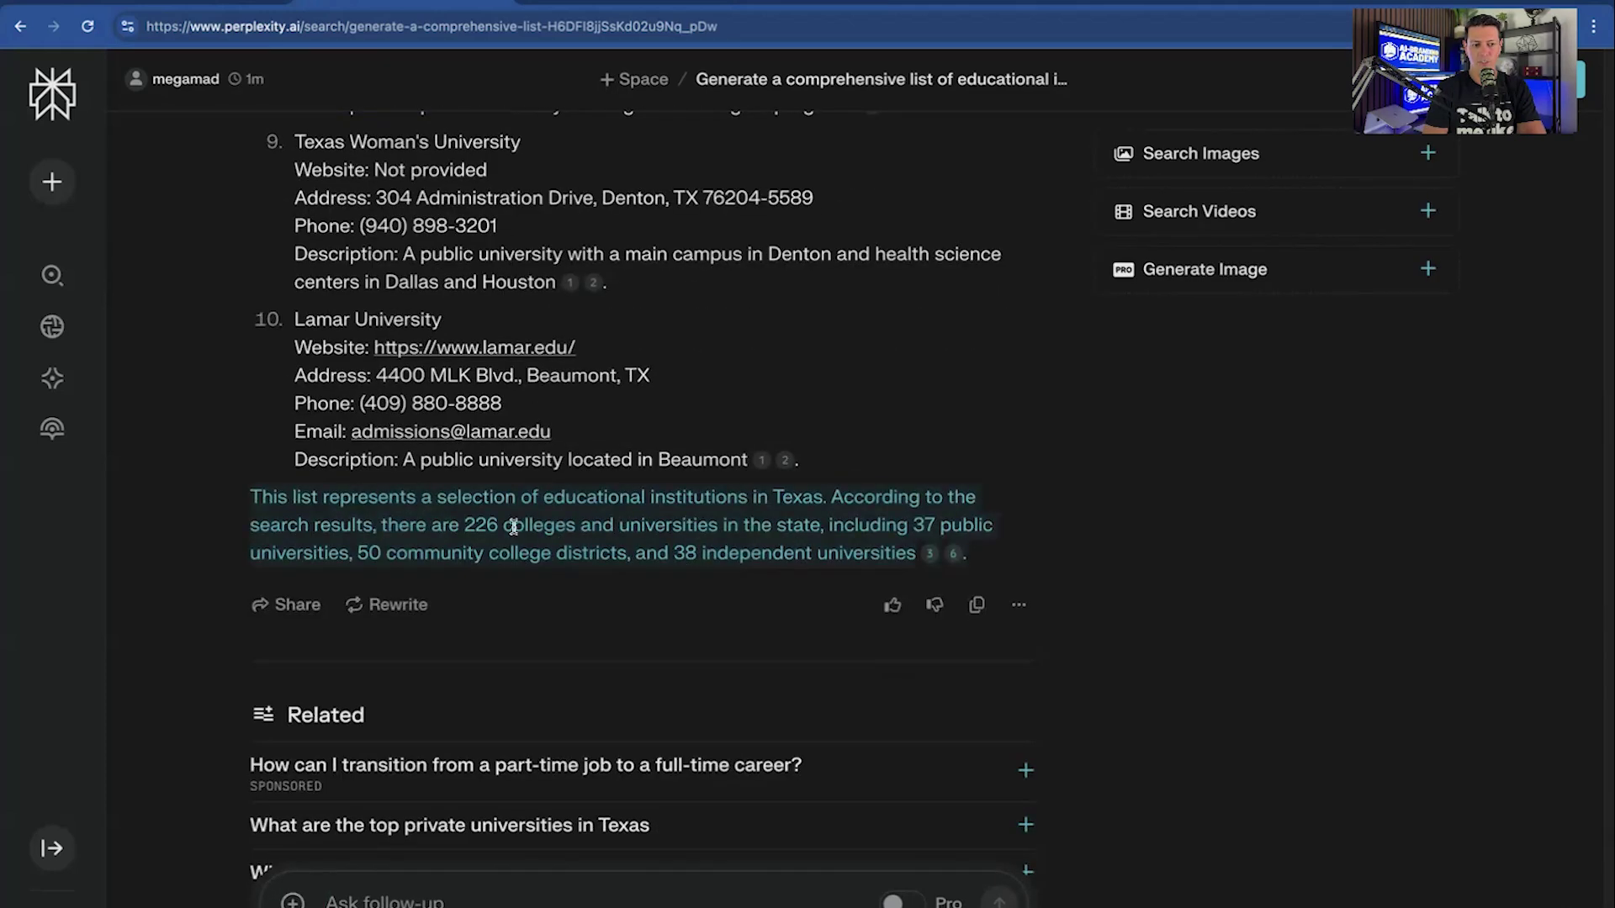
- Ask the follow-up 'give me the full list' and scroll to the end of the categorized answer
left_click(660, 891)
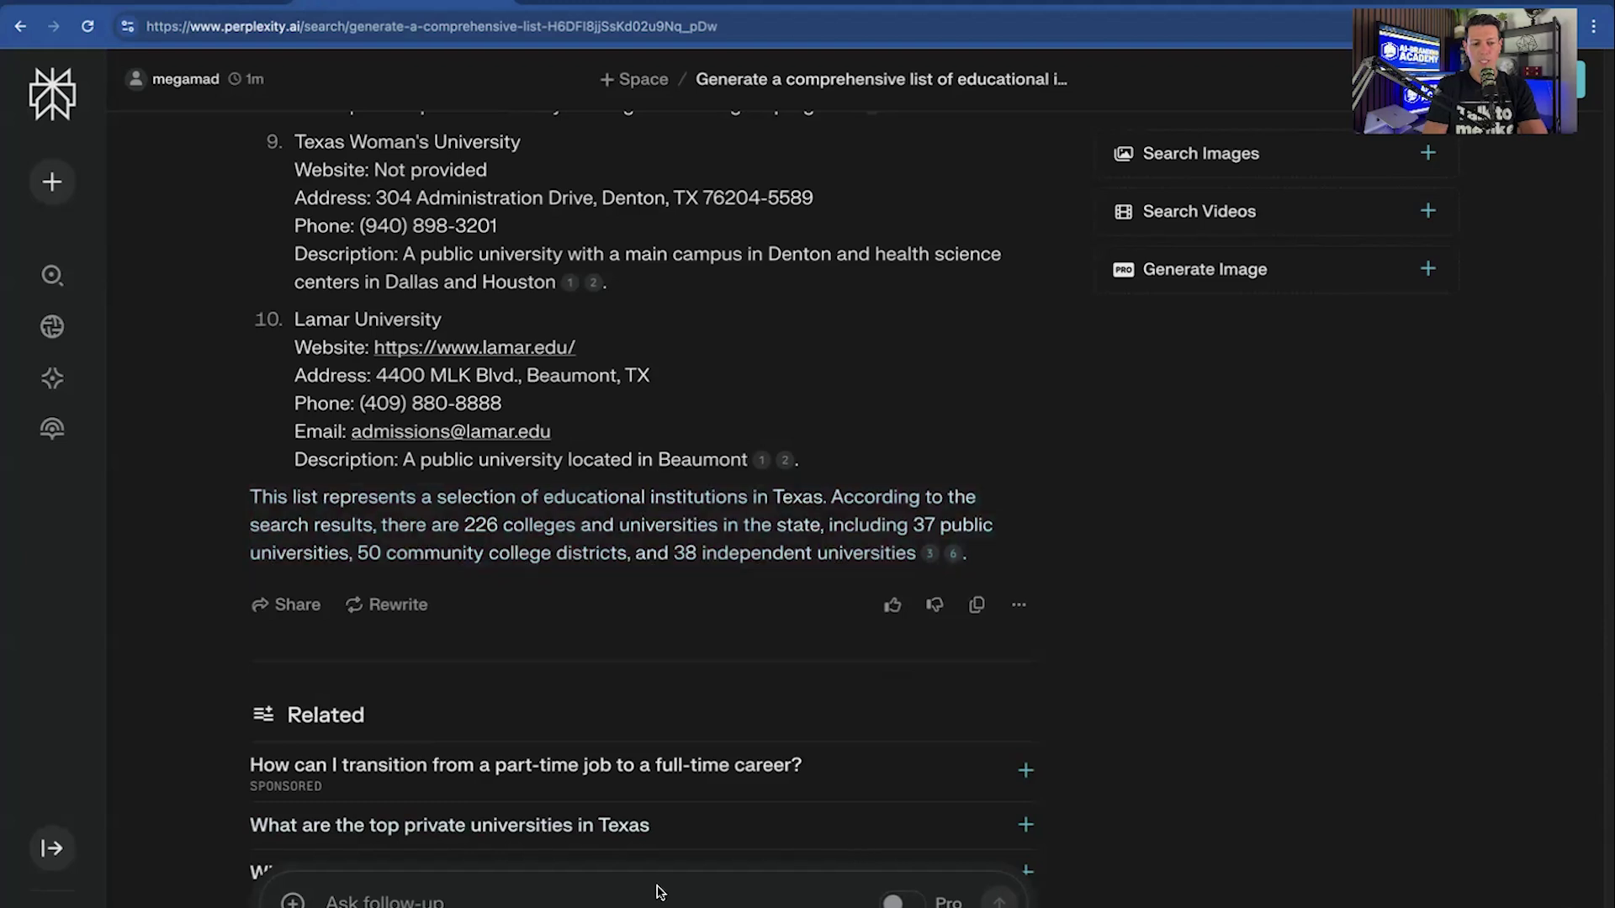
type("give me the")
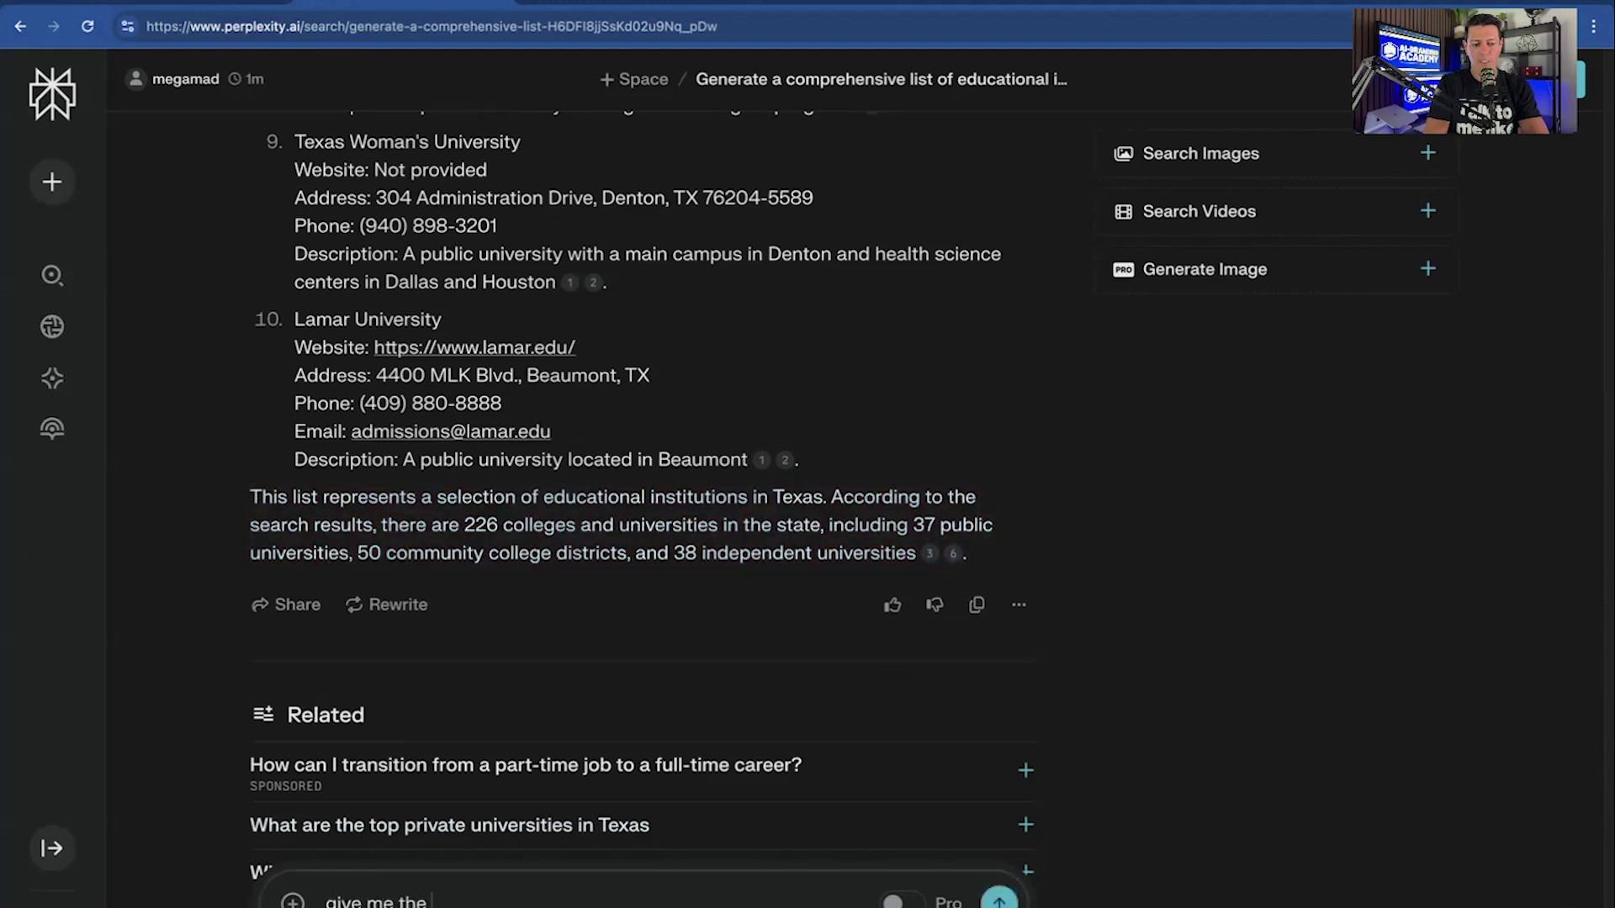
type(" full list")
key("Return")
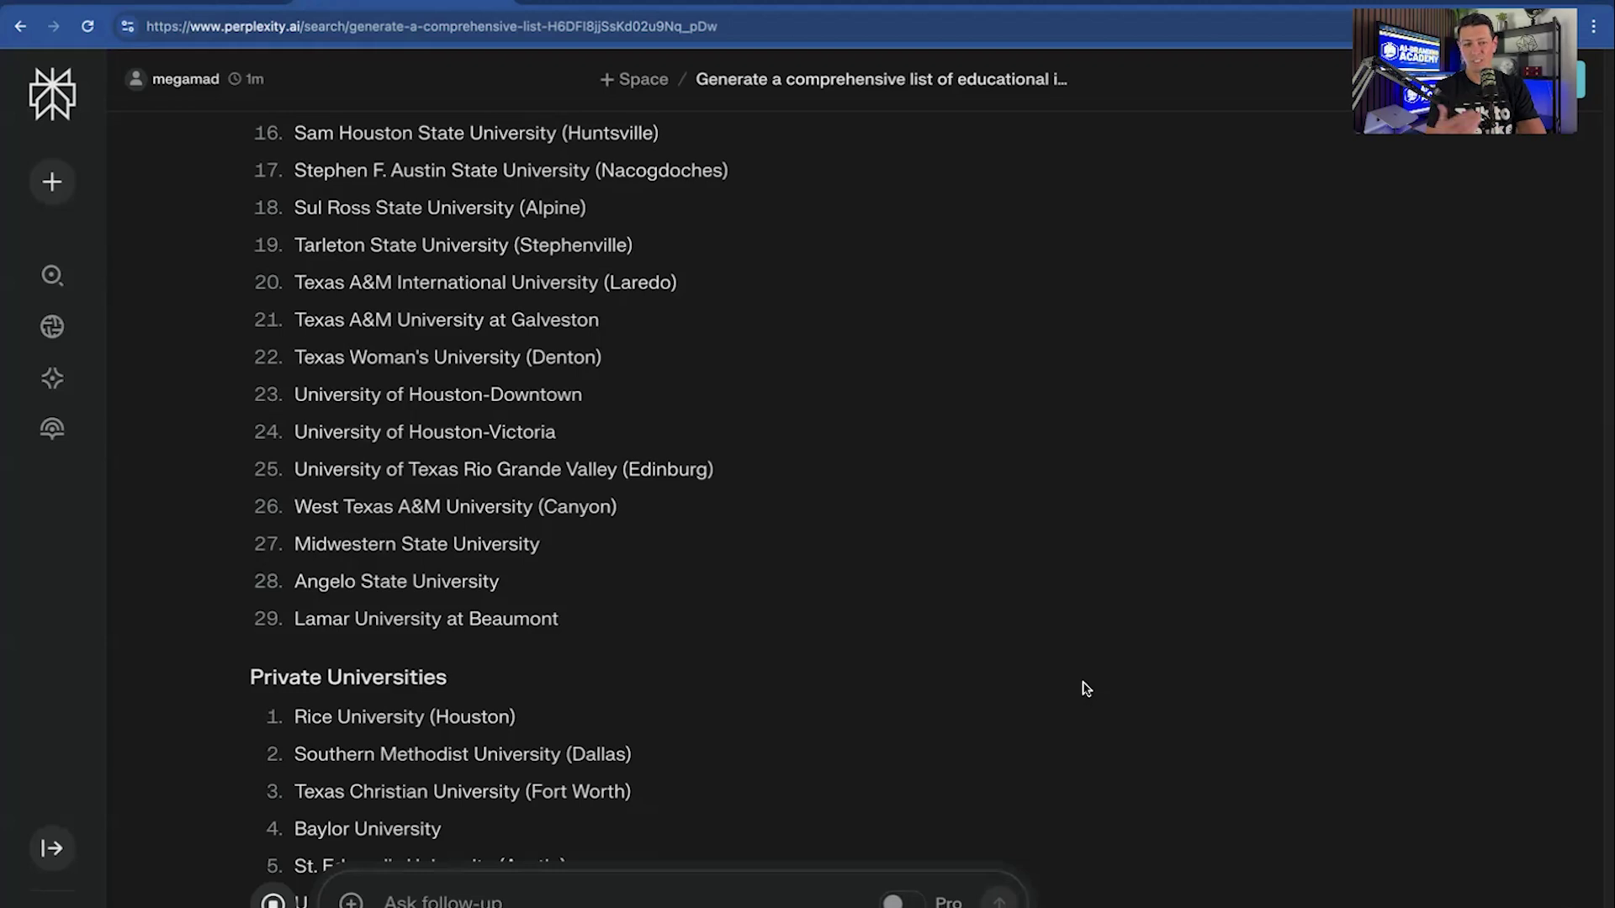
scroll(1055, 634, "down", 20)
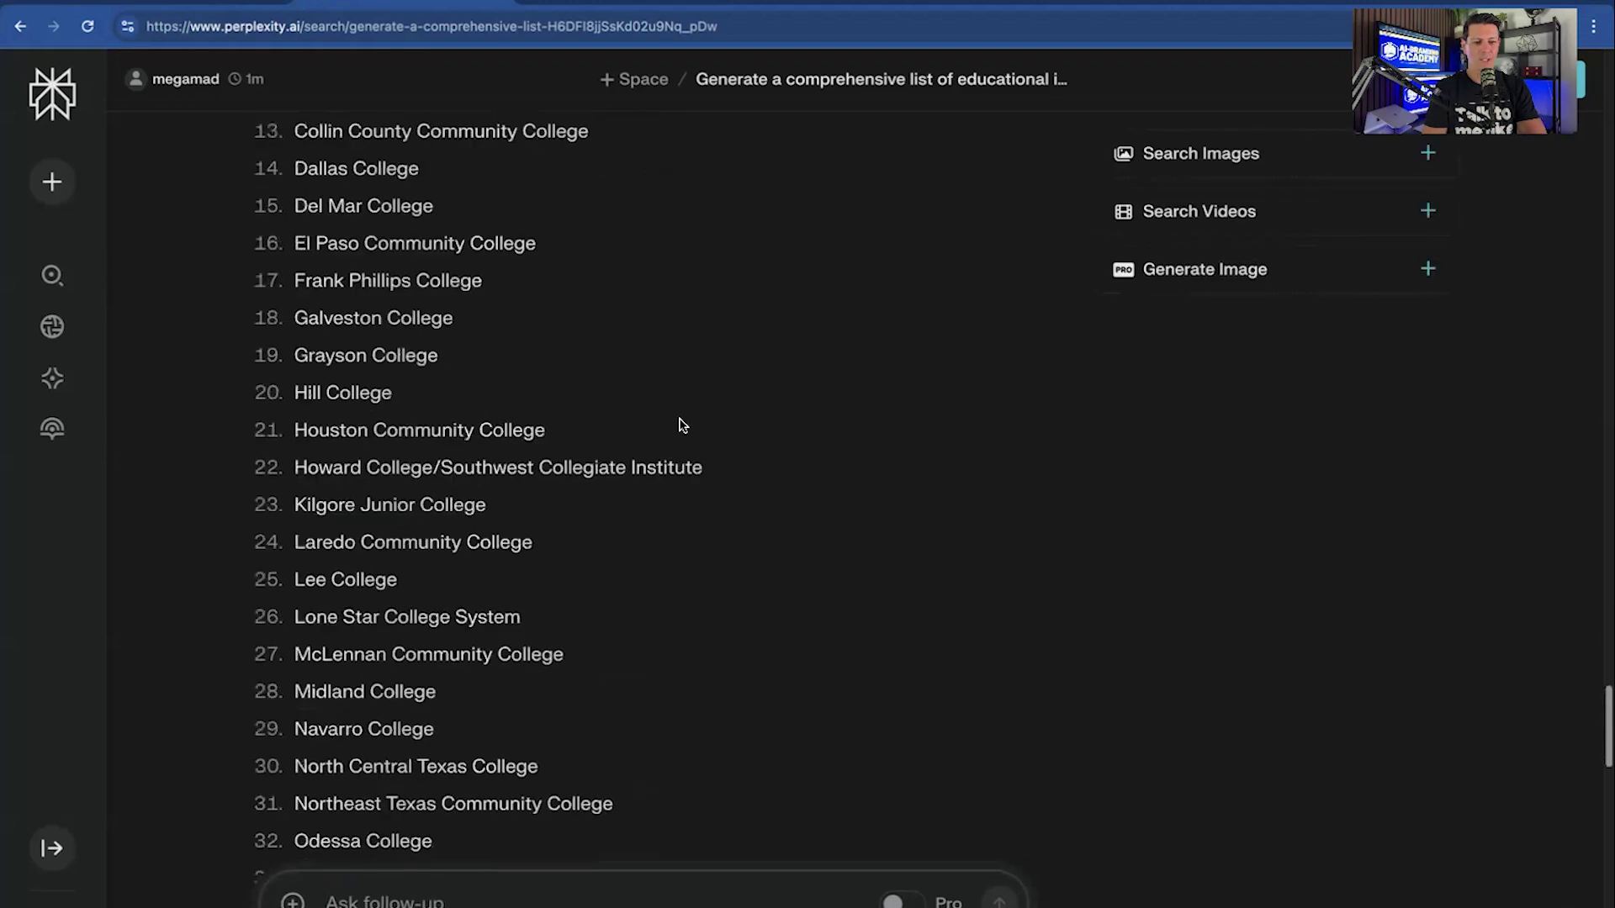
scroll(682, 425, "down", 20)
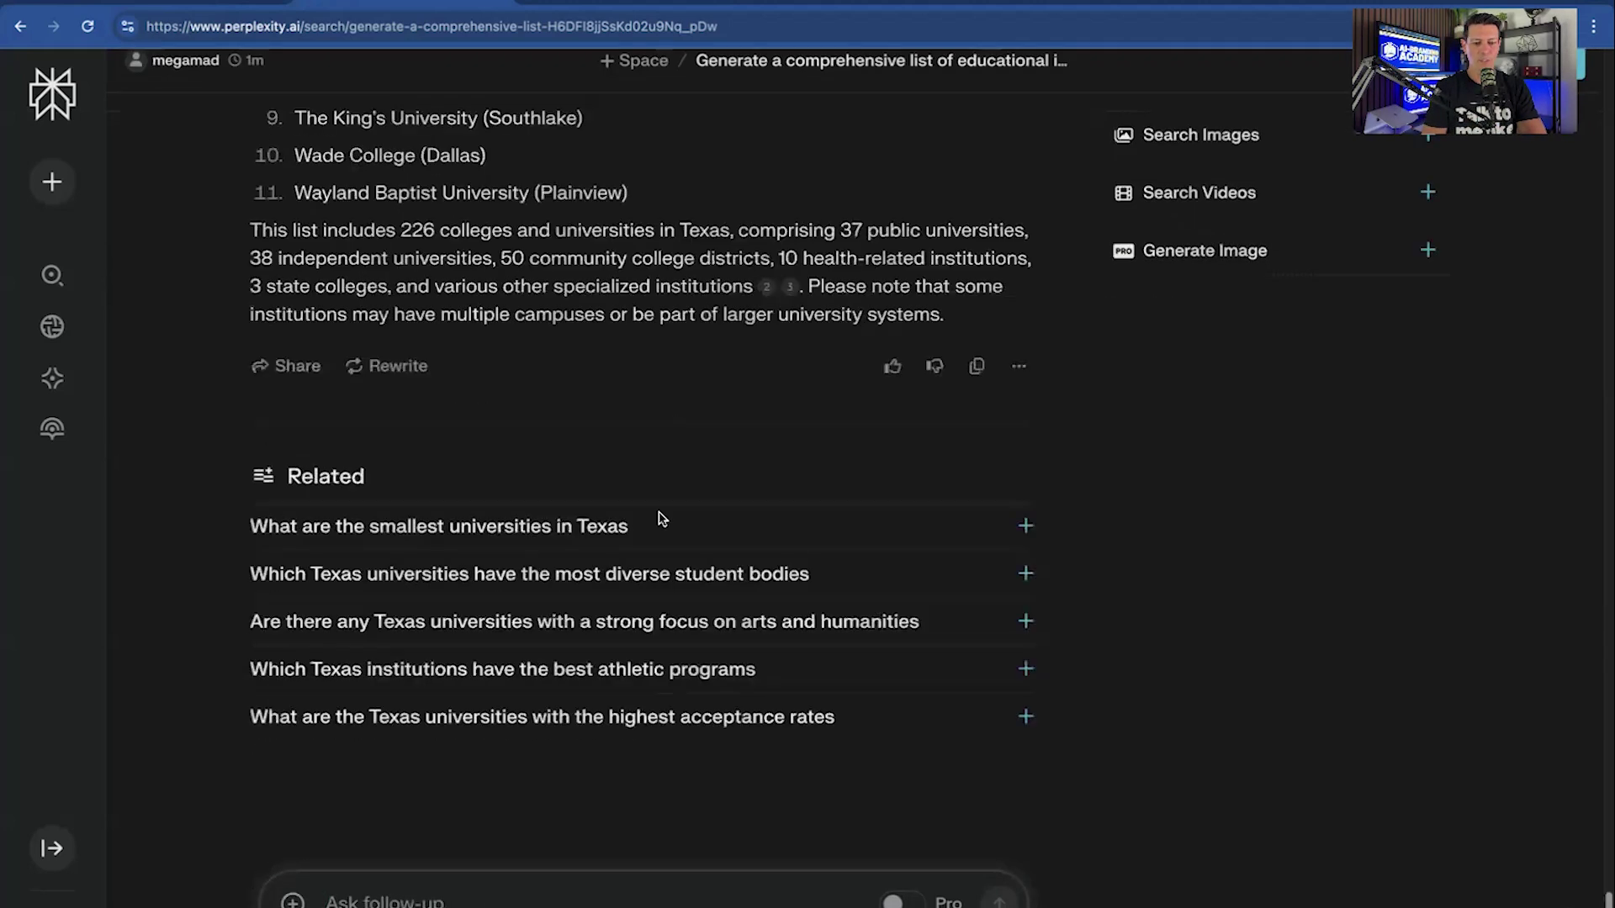
- Ask the follow-up 'same list but include a website link'
type("same list but include a we")
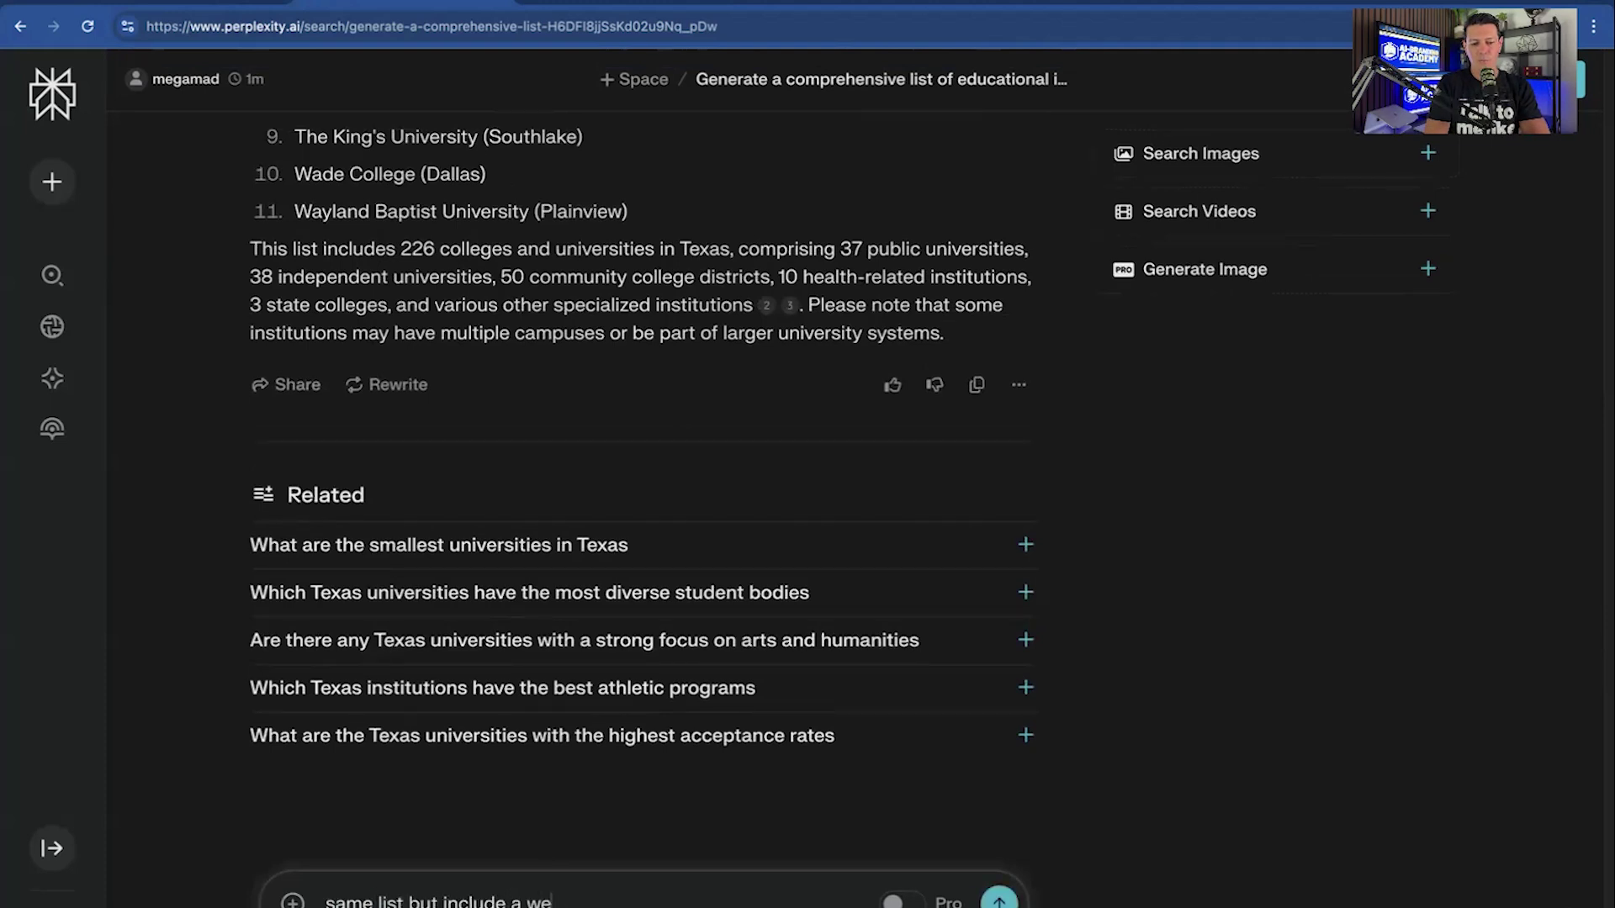
type("bsite link")
key("Return")
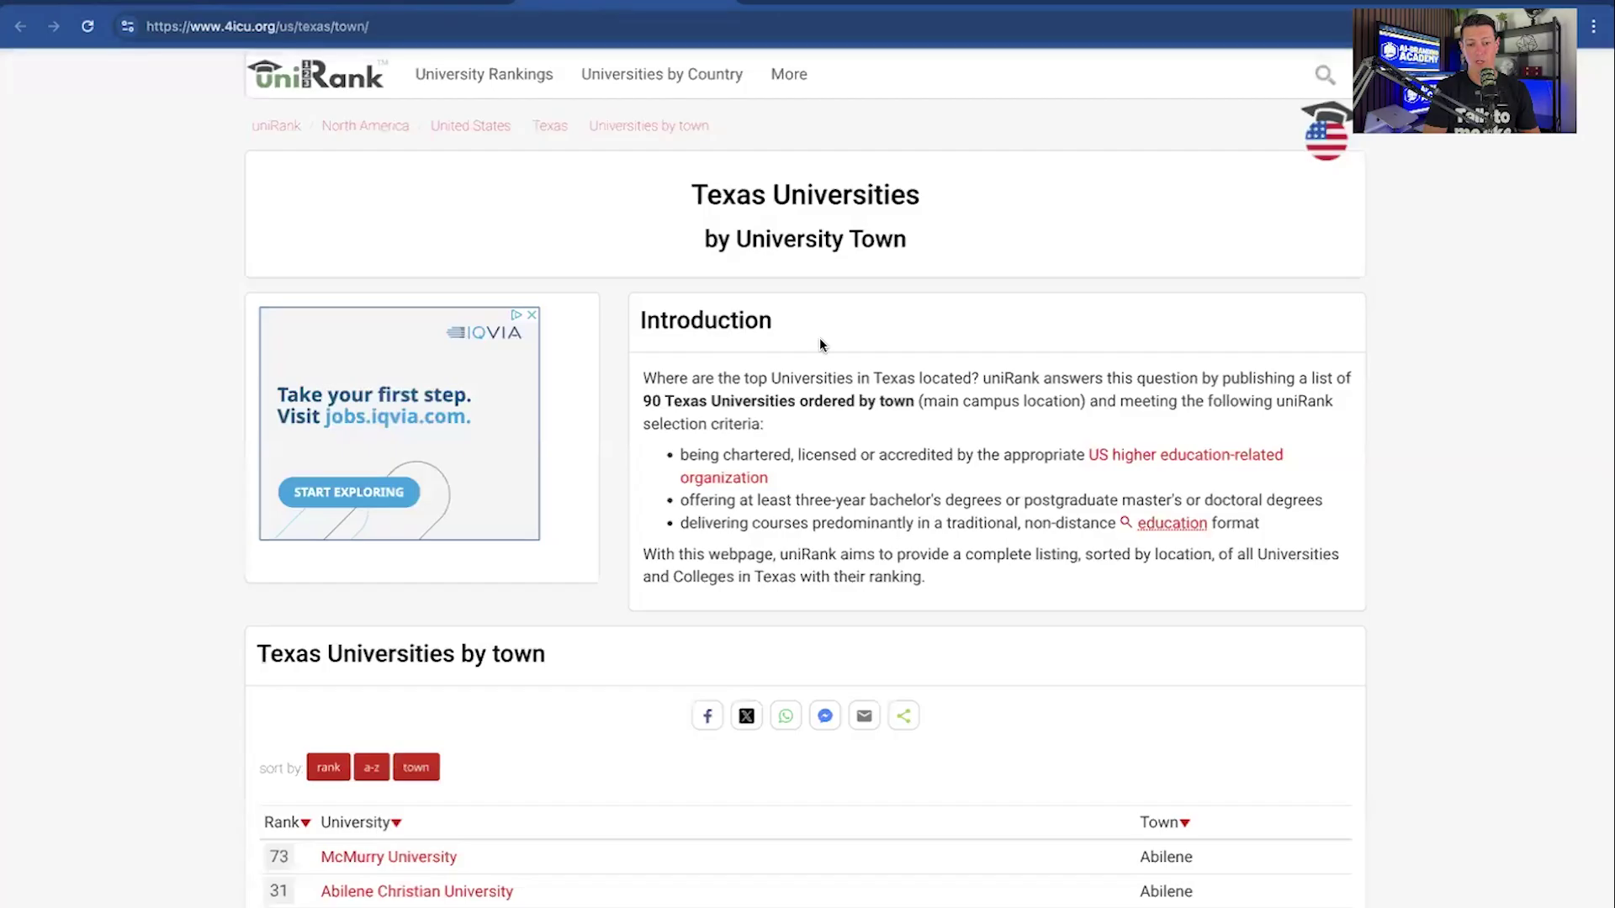
scroll(820, 337, "down", 9)
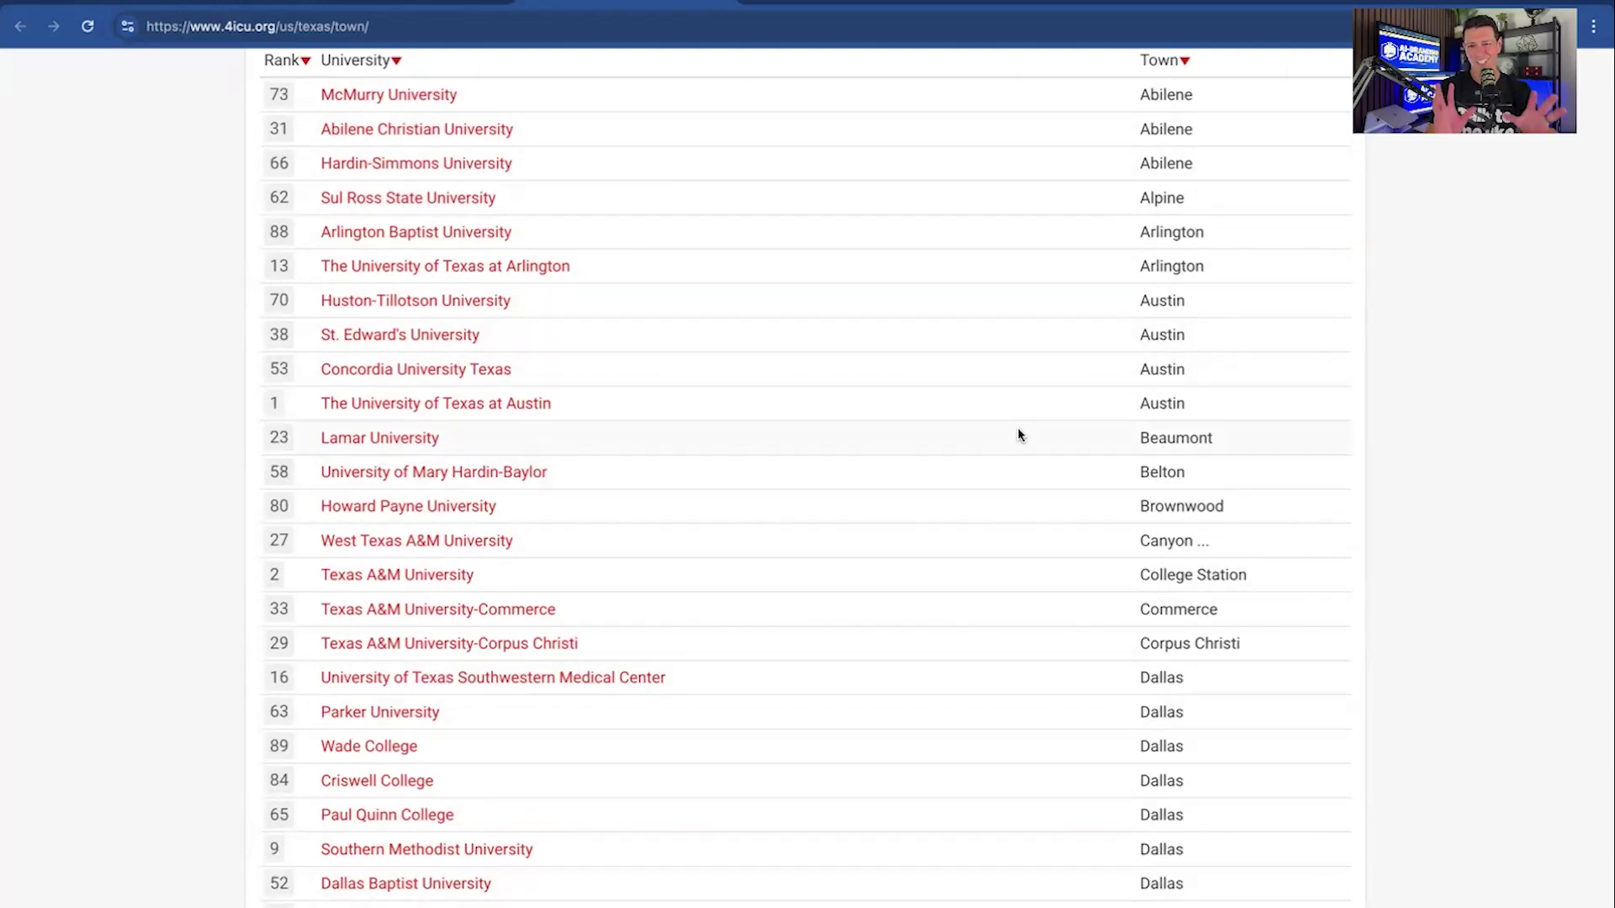
- Return to the Perplexity answer and review the linked list down to the 226-college summary
left_click(360, 2)
scroll(547, 436, "down", 10)
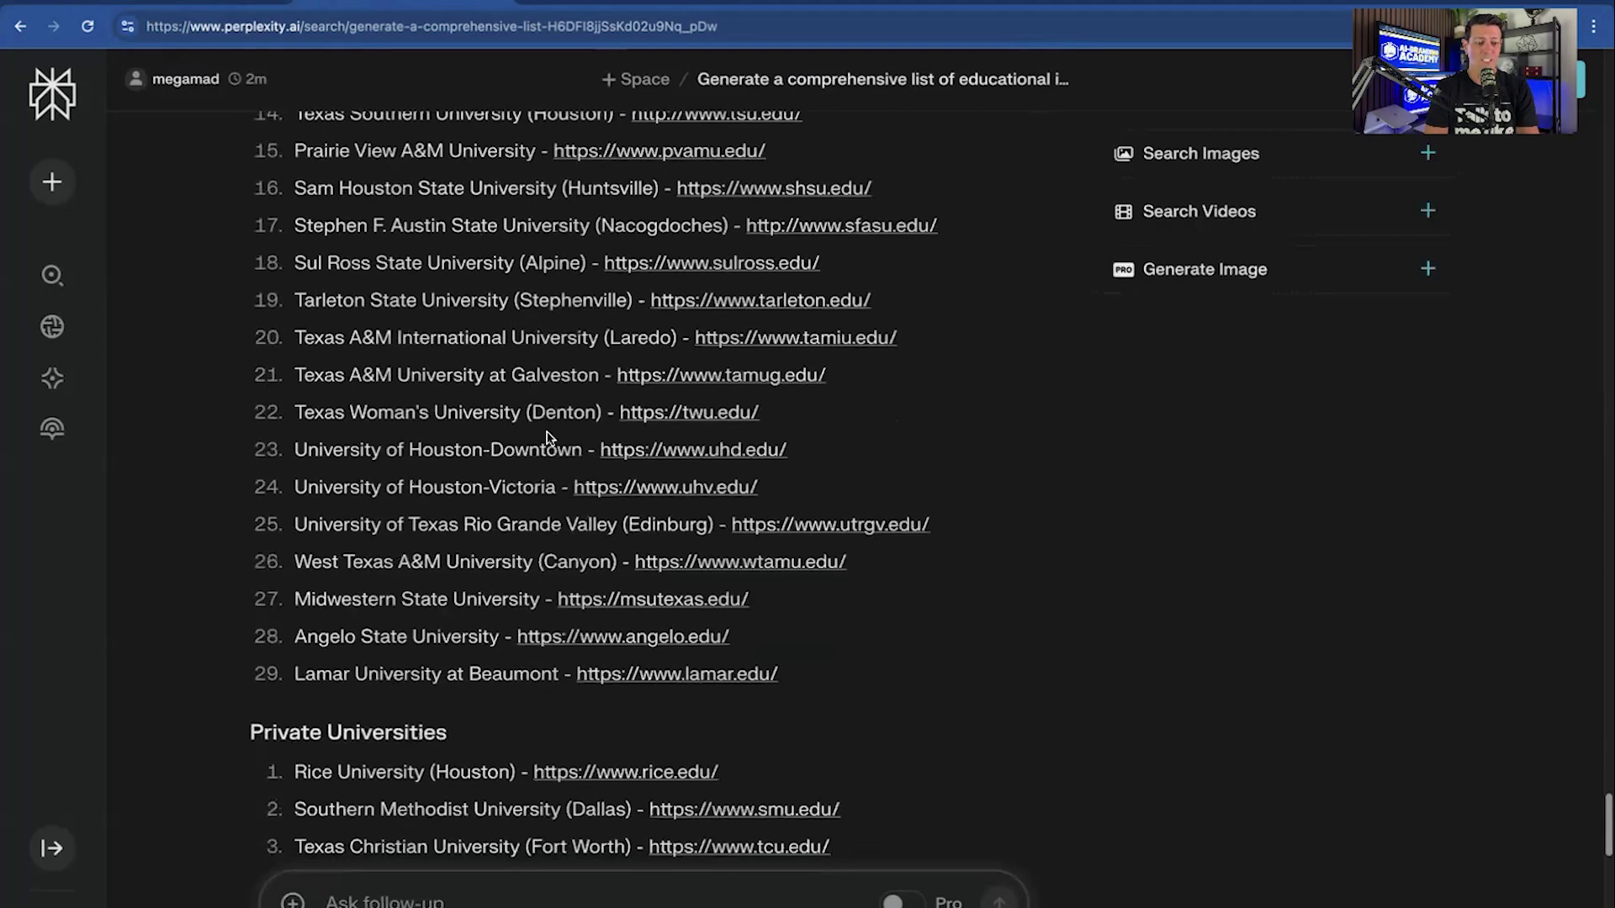
scroll(547, 437, "down", 12)
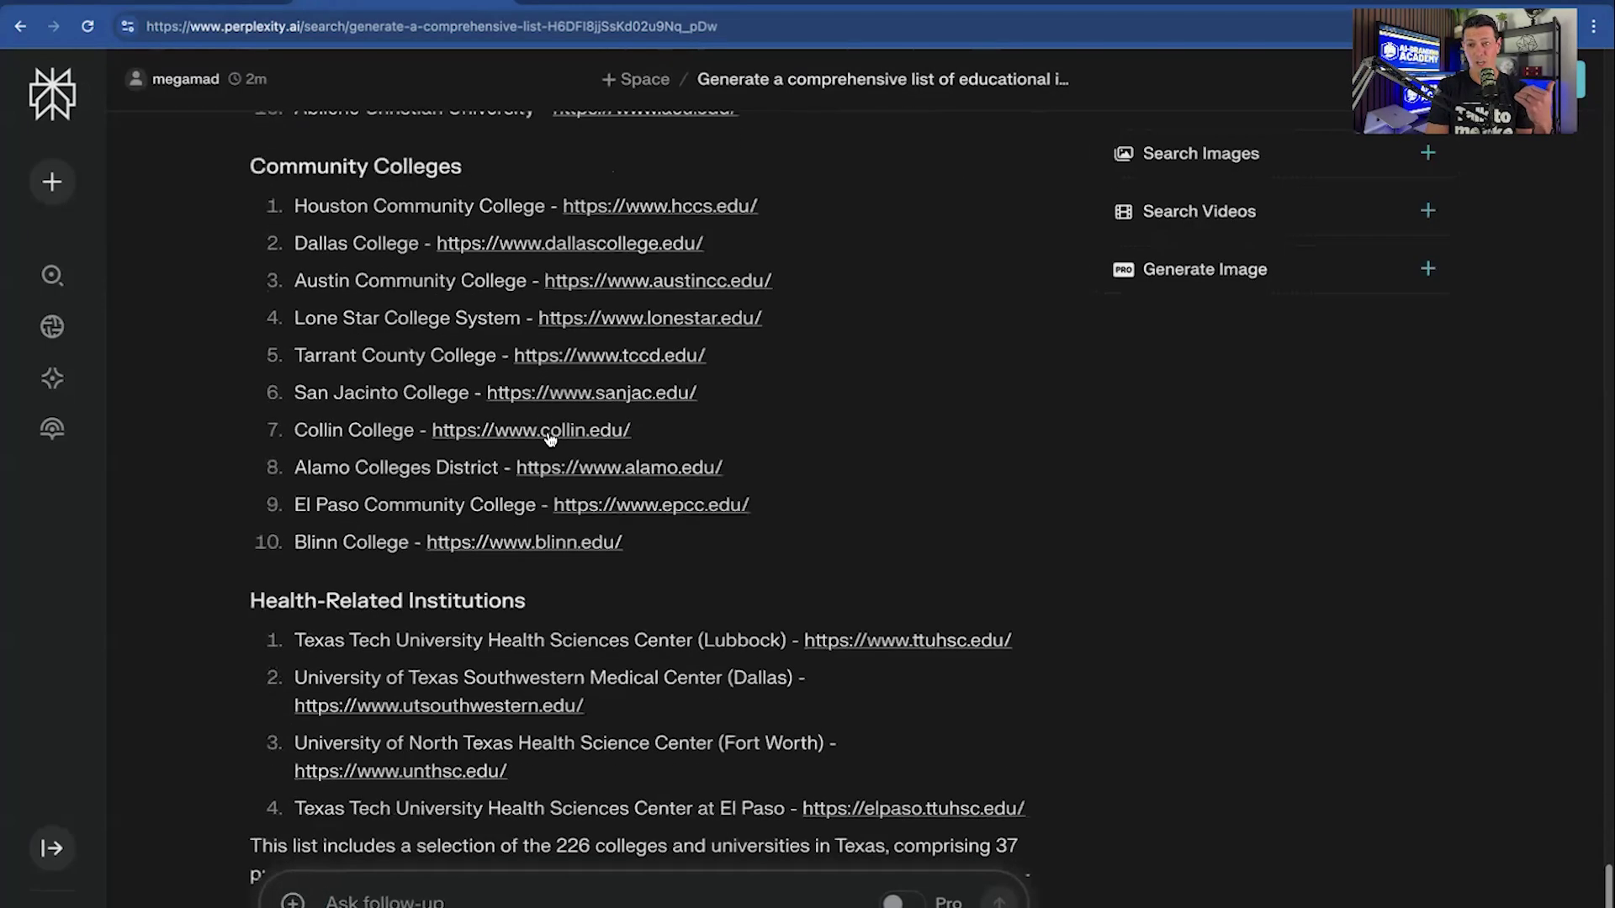
scroll(548, 438, "down", 6)
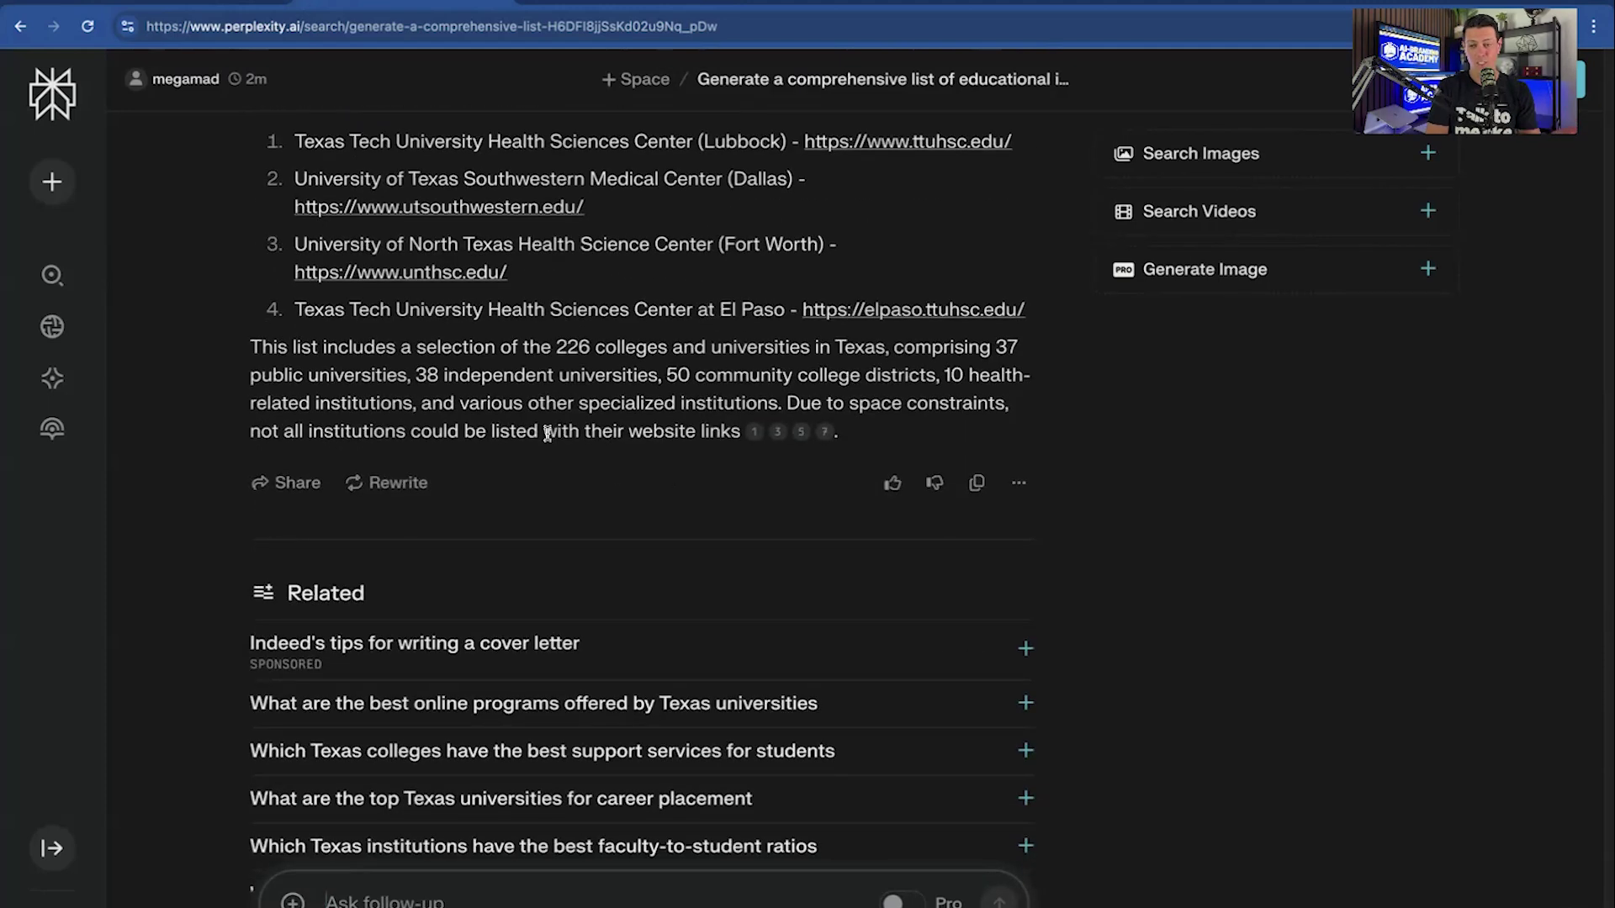
scroll(548, 434, "up", 20)
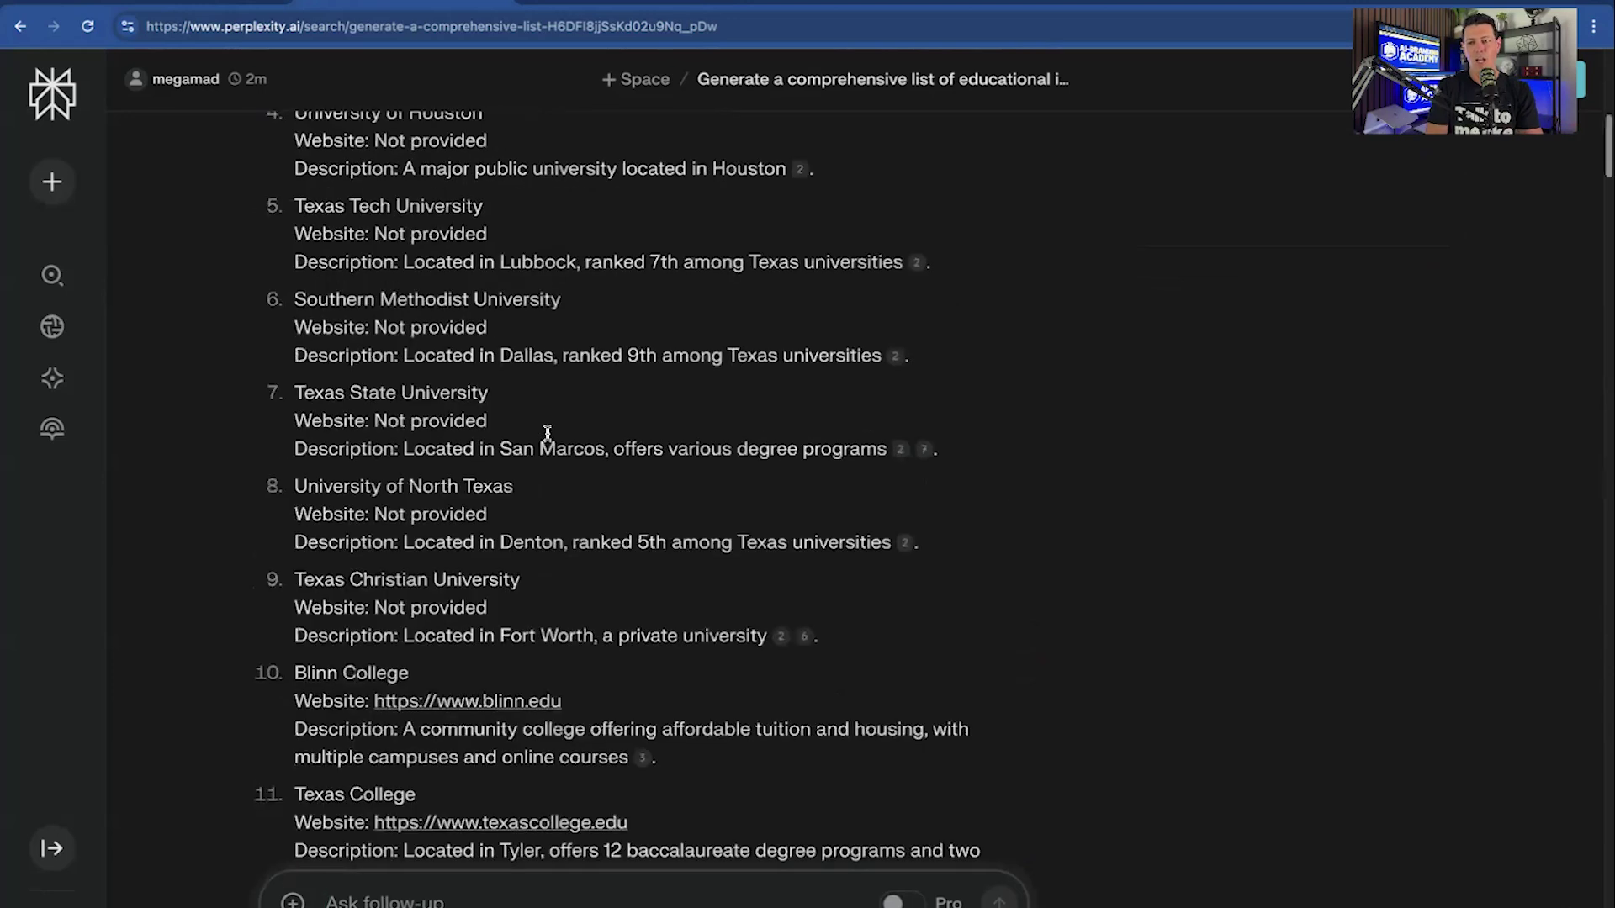
scroll(548, 433, "up", 10)
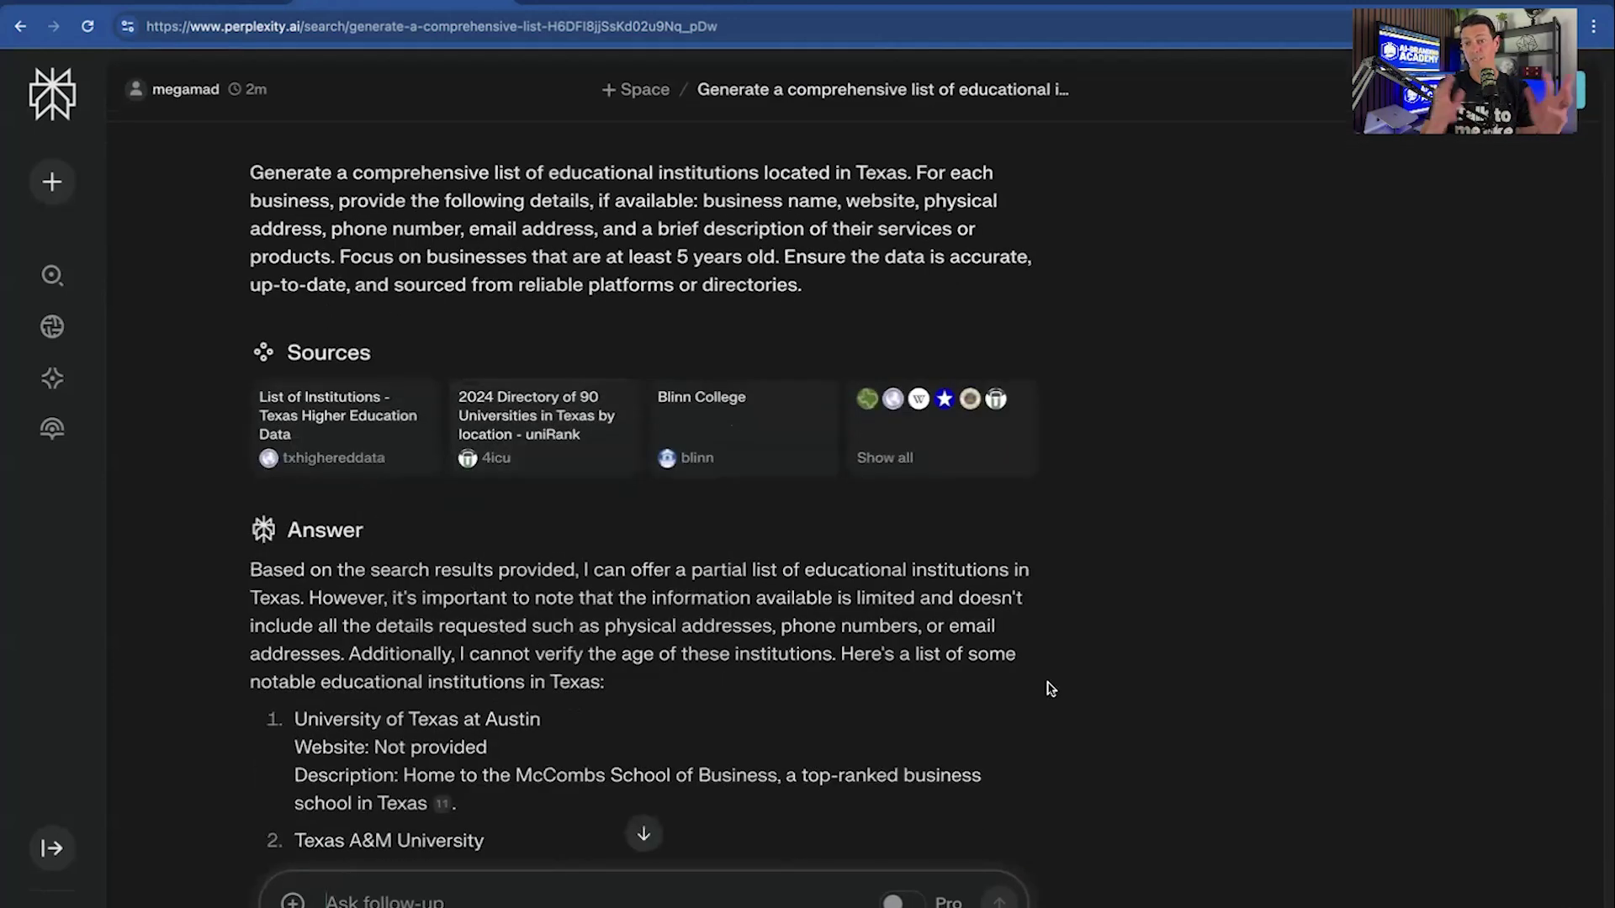